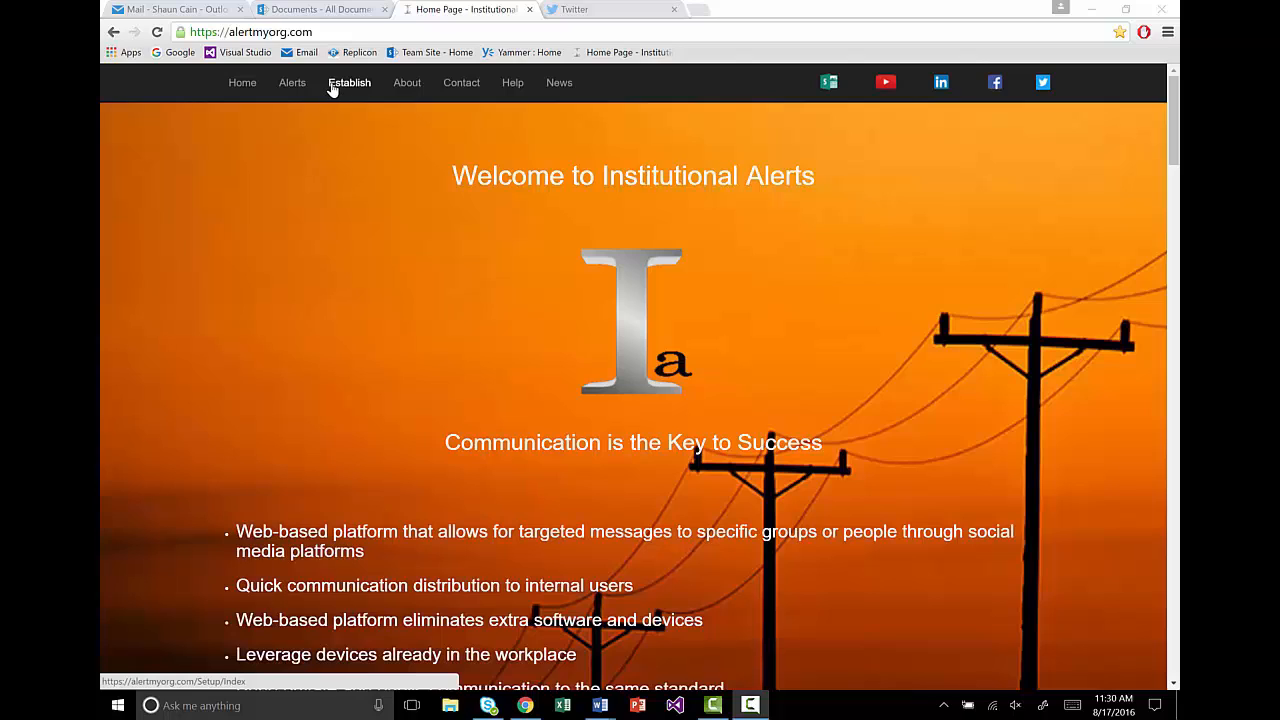
Step: Open the Create Institution setup page from Establish in the top navigation bar
left_click(337, 88)
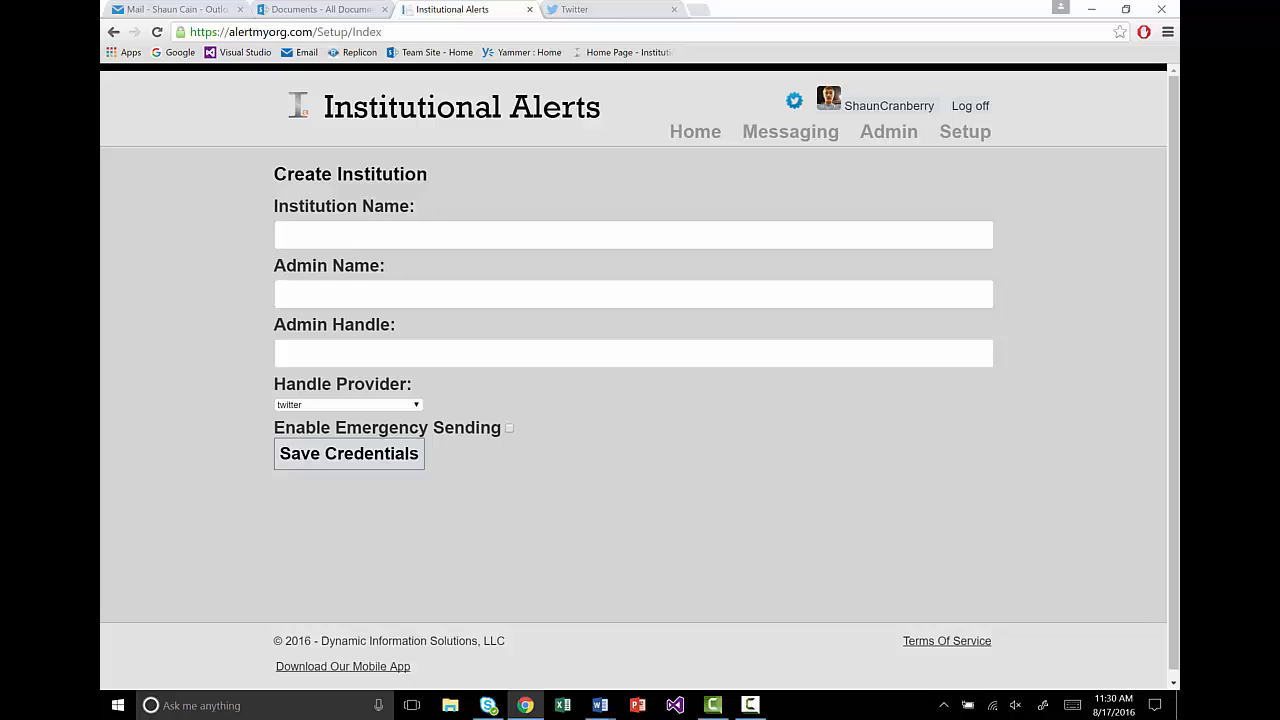
Step: Enter Dis_Developer67 as the institution name
key("F10")
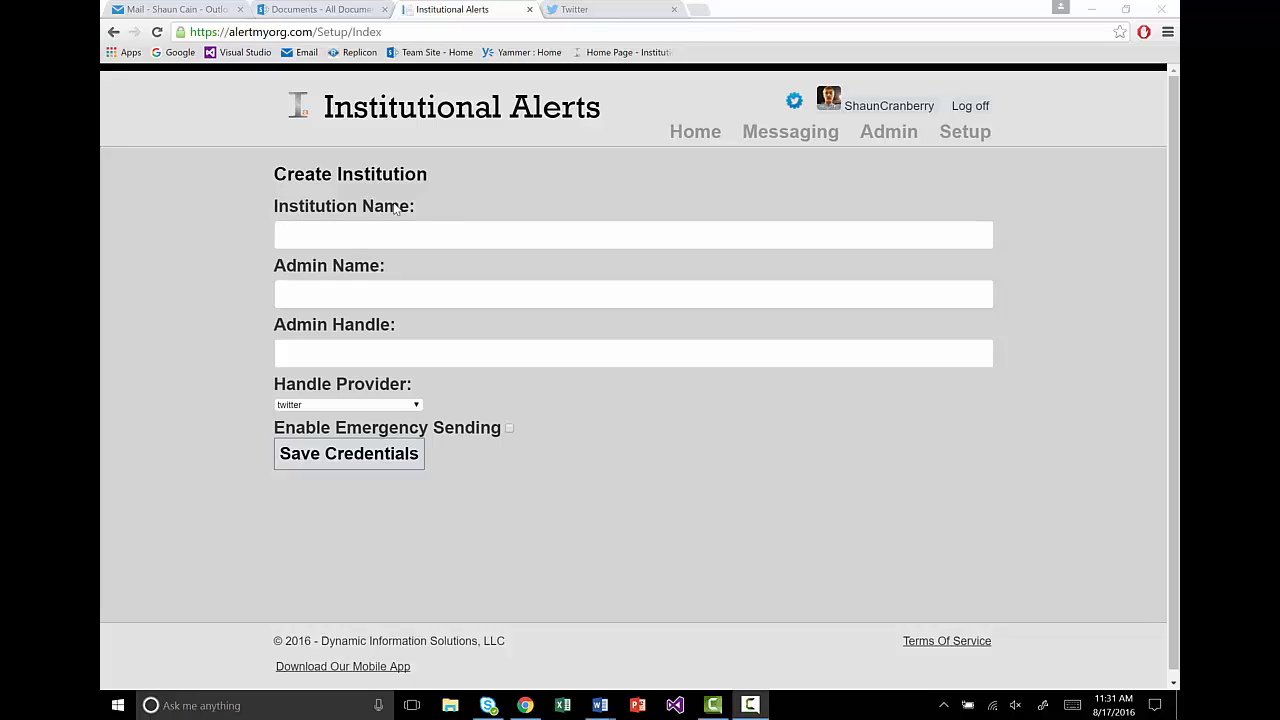
left_click(296, 236)
type("Dis")
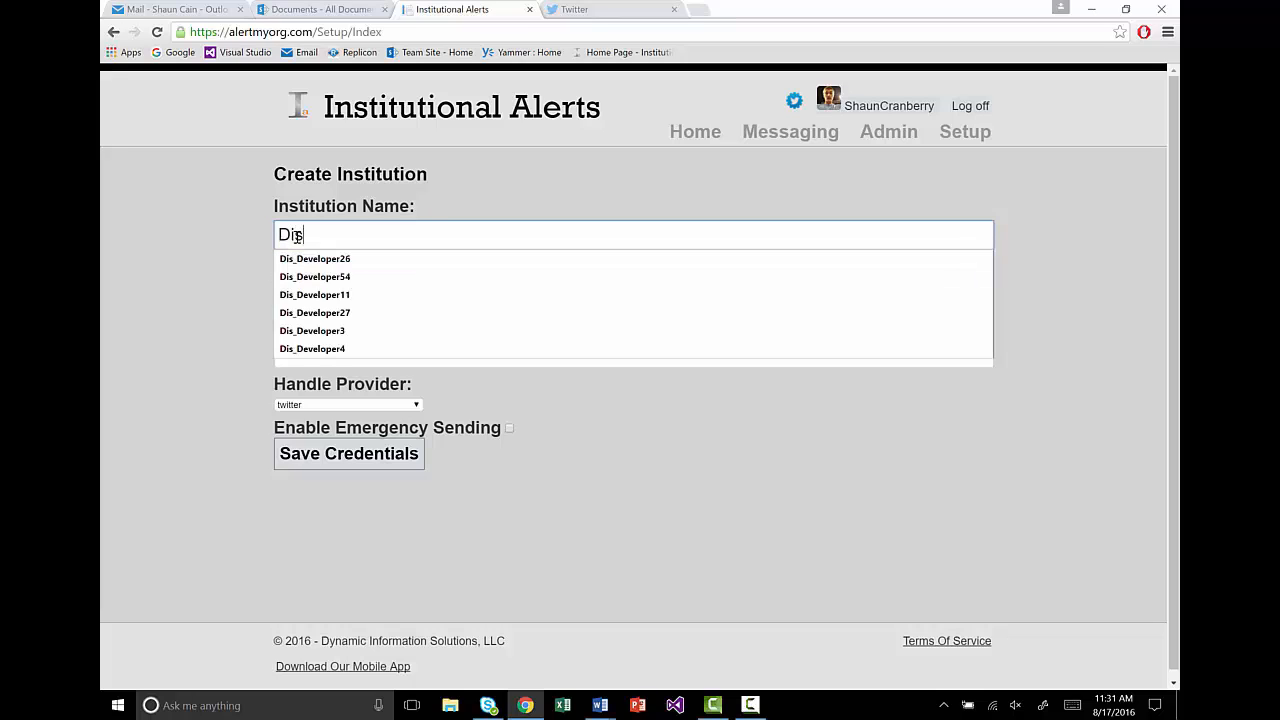
type("_Developer67")
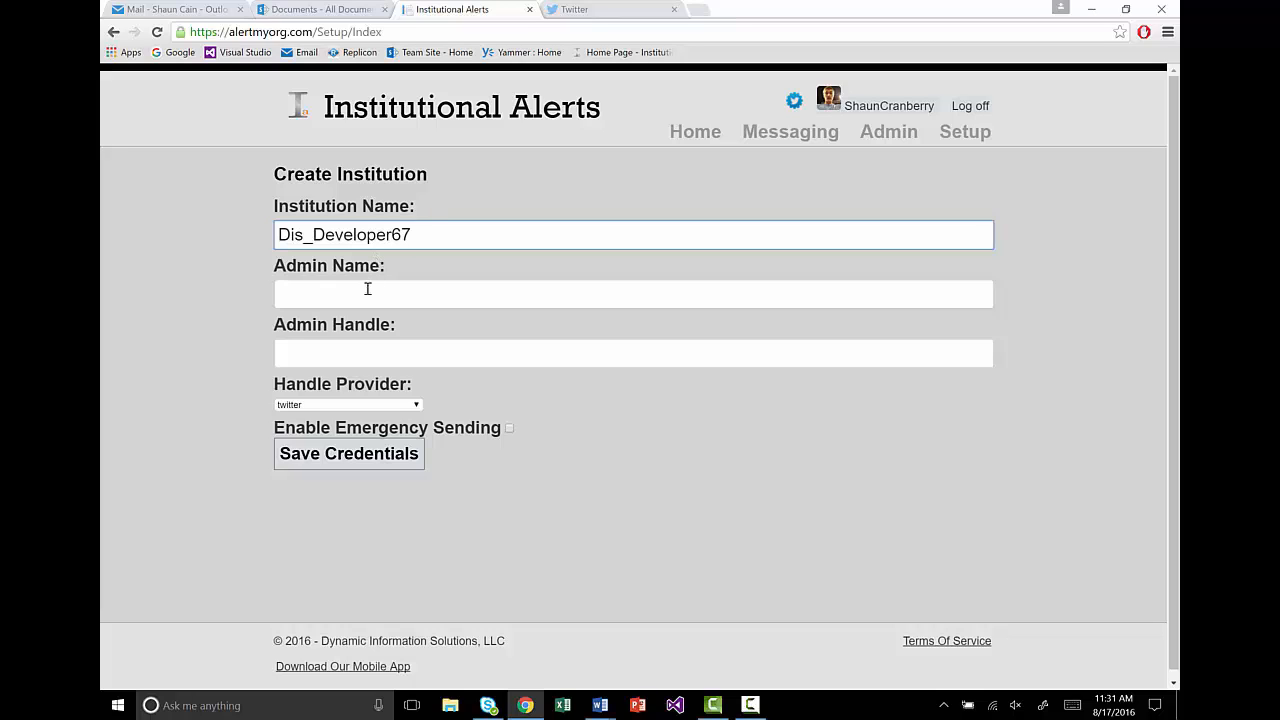
left_click_drag(417, 234, 270, 234)
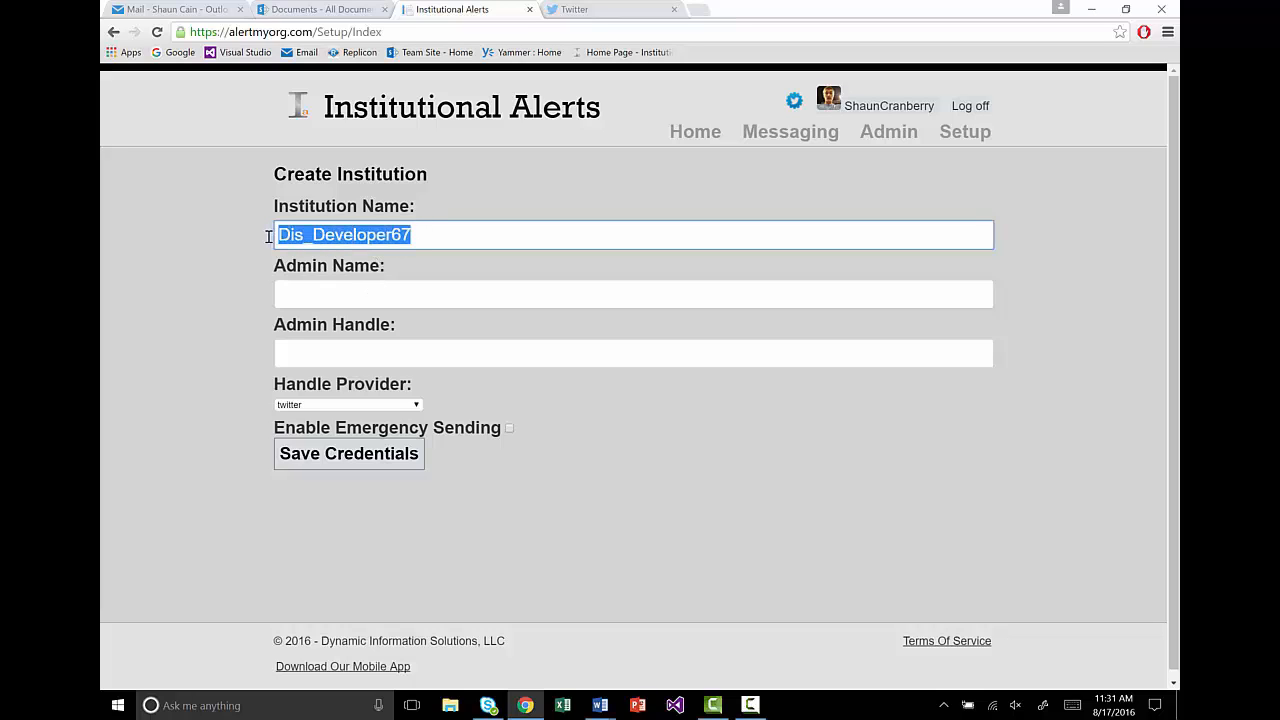
left_click(417, 234)
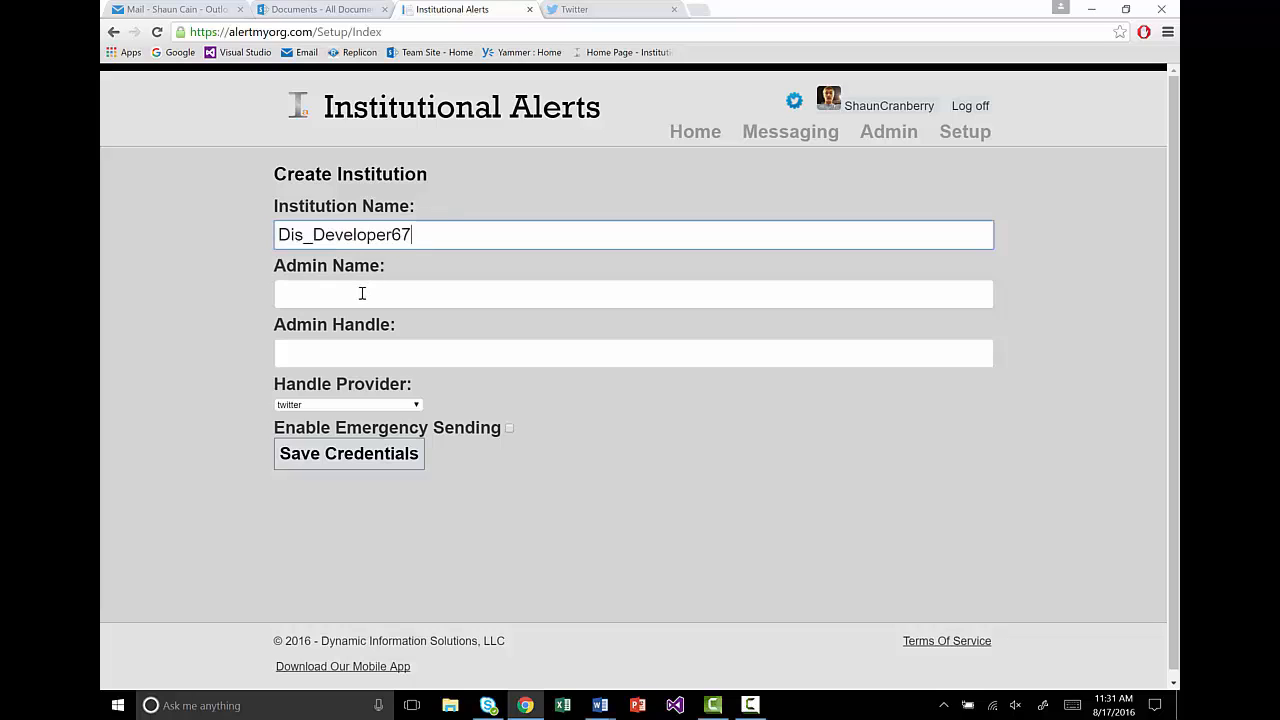
Step: Enter the admin's first name and Twitter handle, keep twitter as provider, and save the credentials
left_click(362, 293)
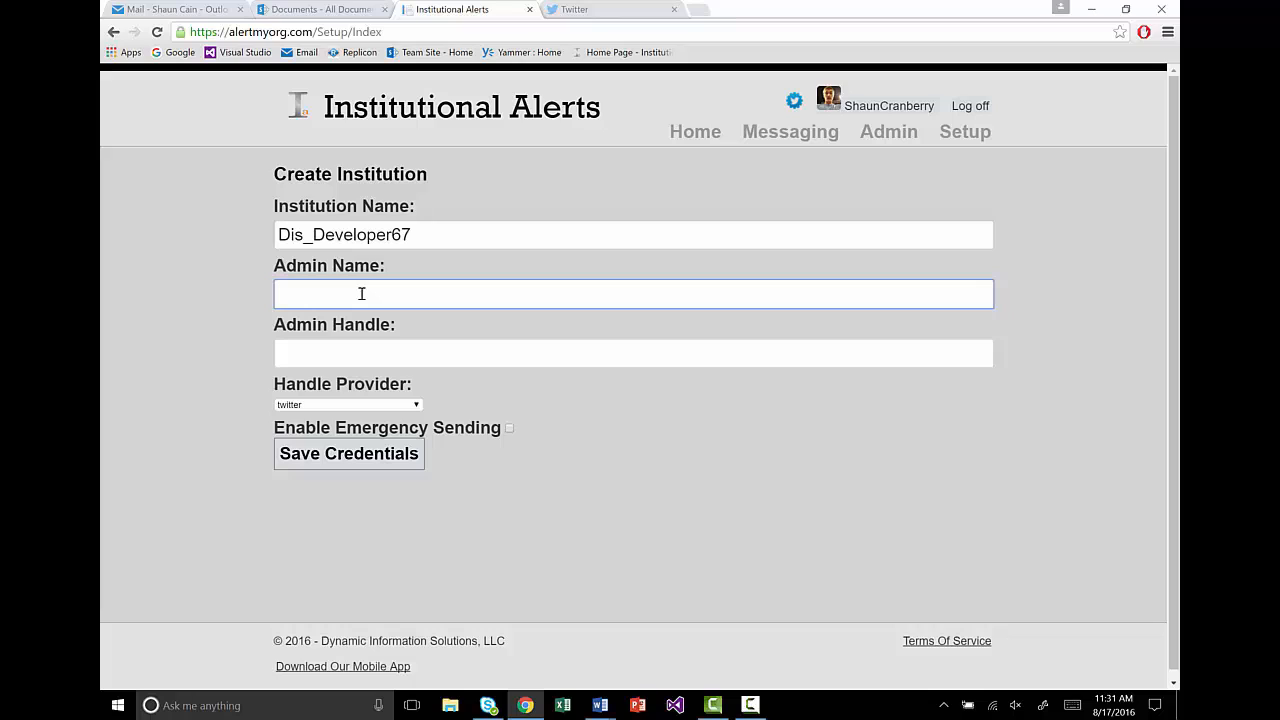
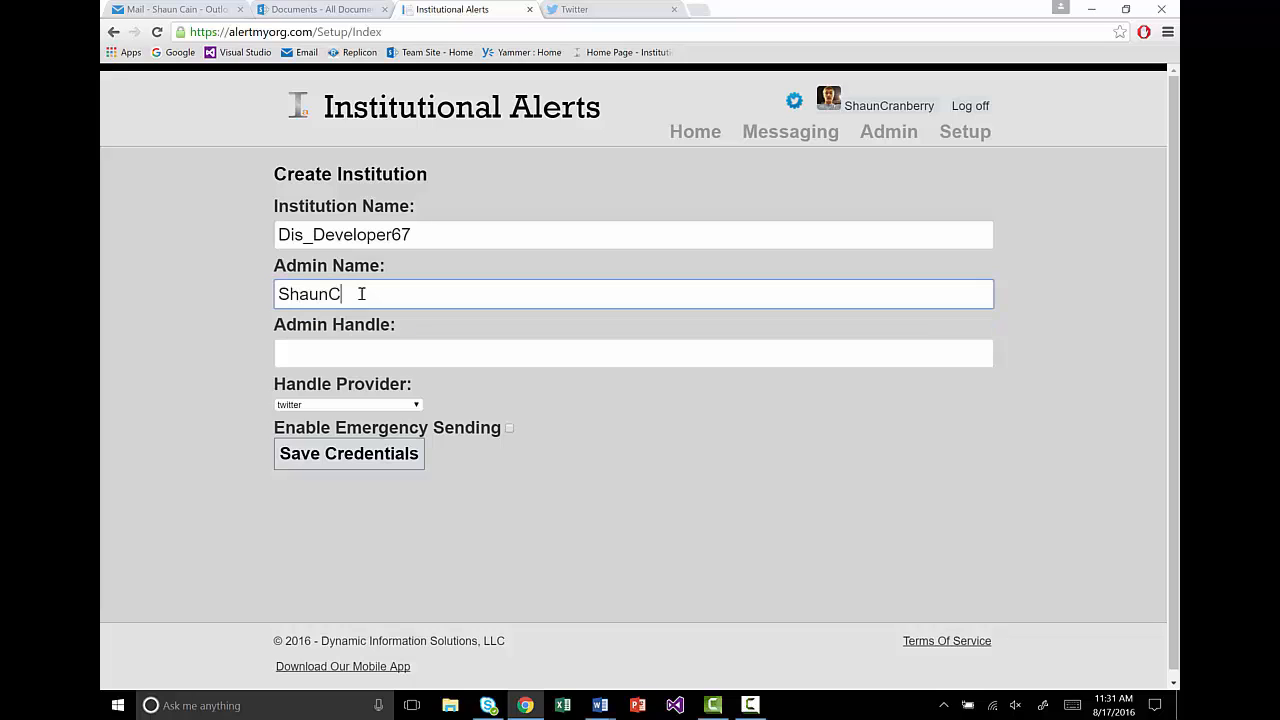
left_click_drag(410, 294, 331, 297)
key("BackSpace")
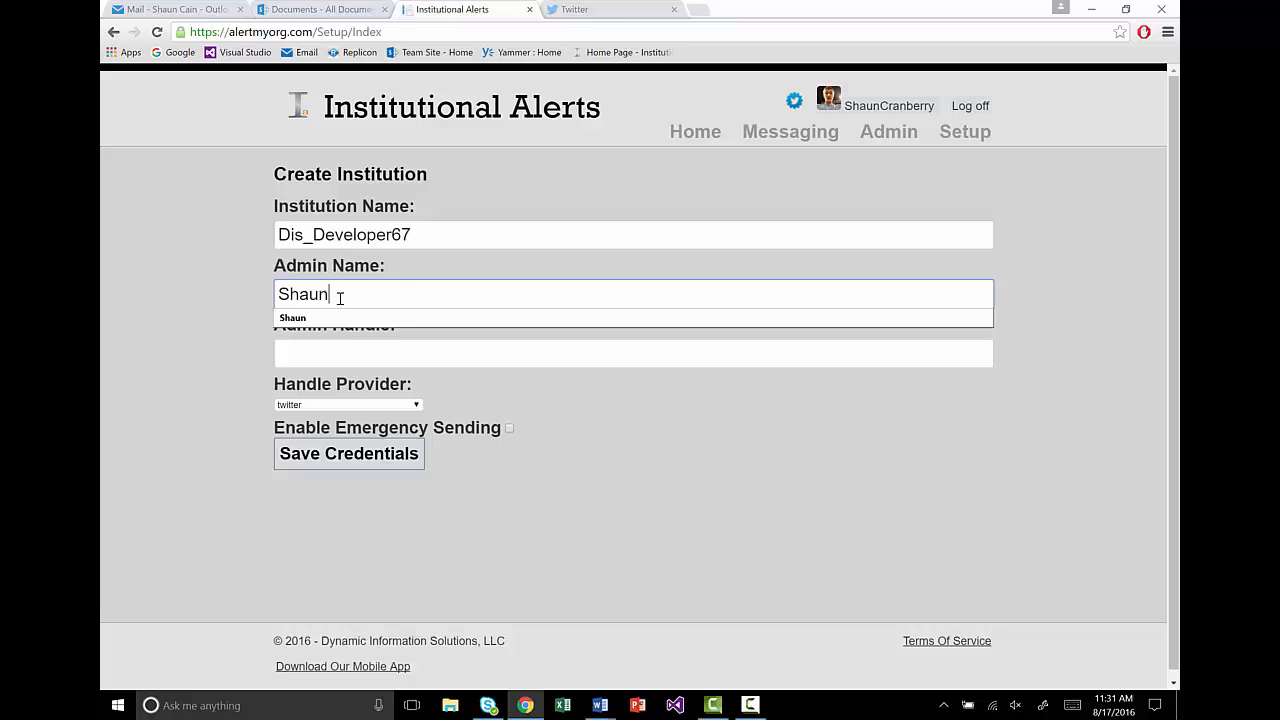
left_click(331, 355)
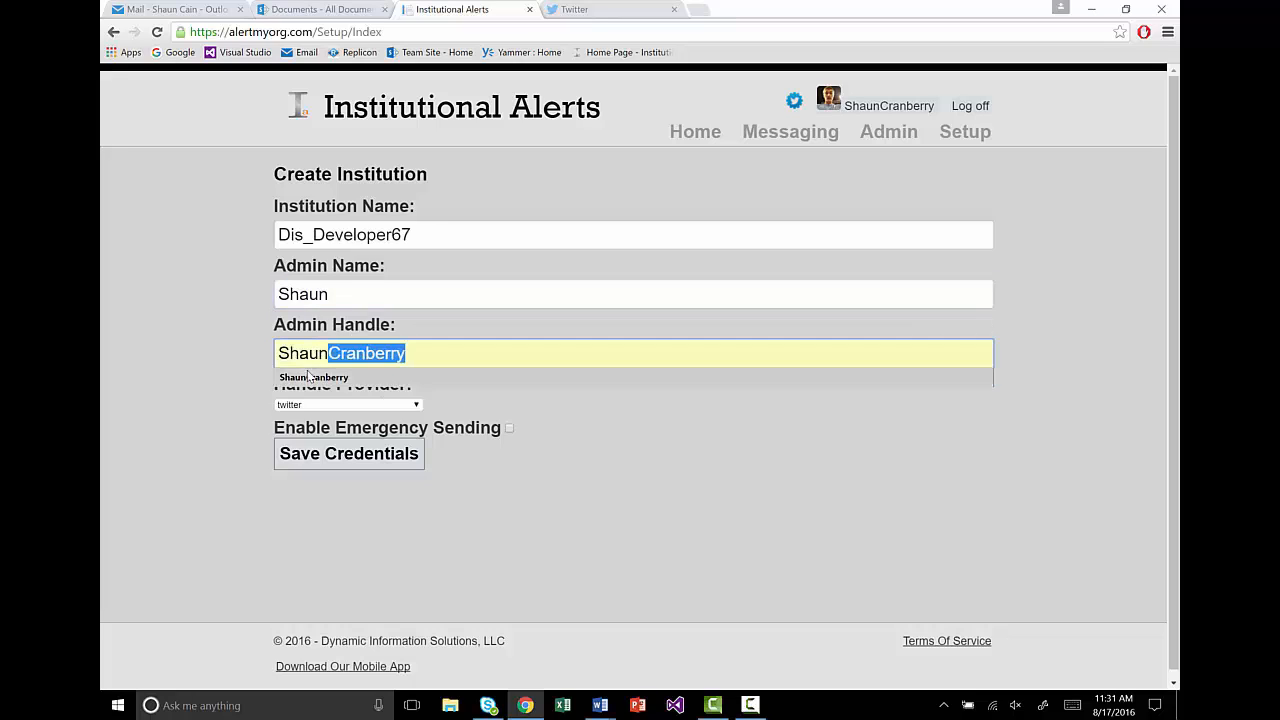
left_click(313, 377)
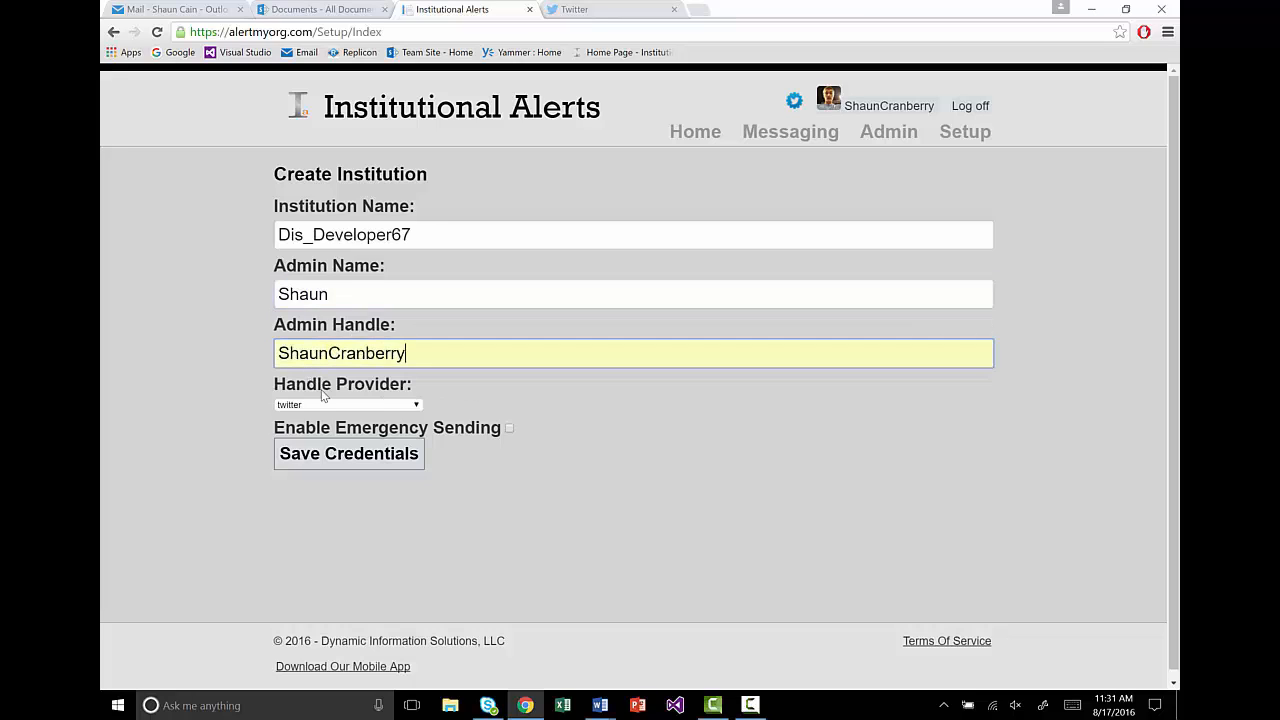
left_click(521, 429)
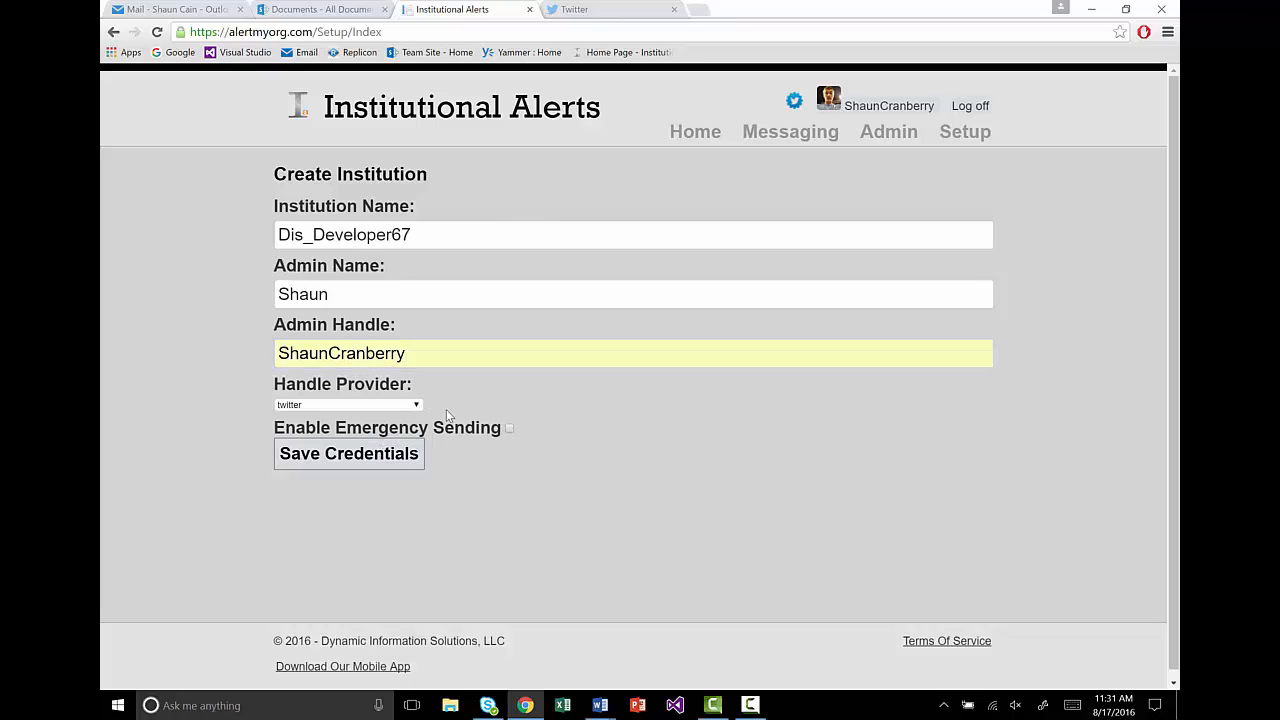
left_click(387, 462)
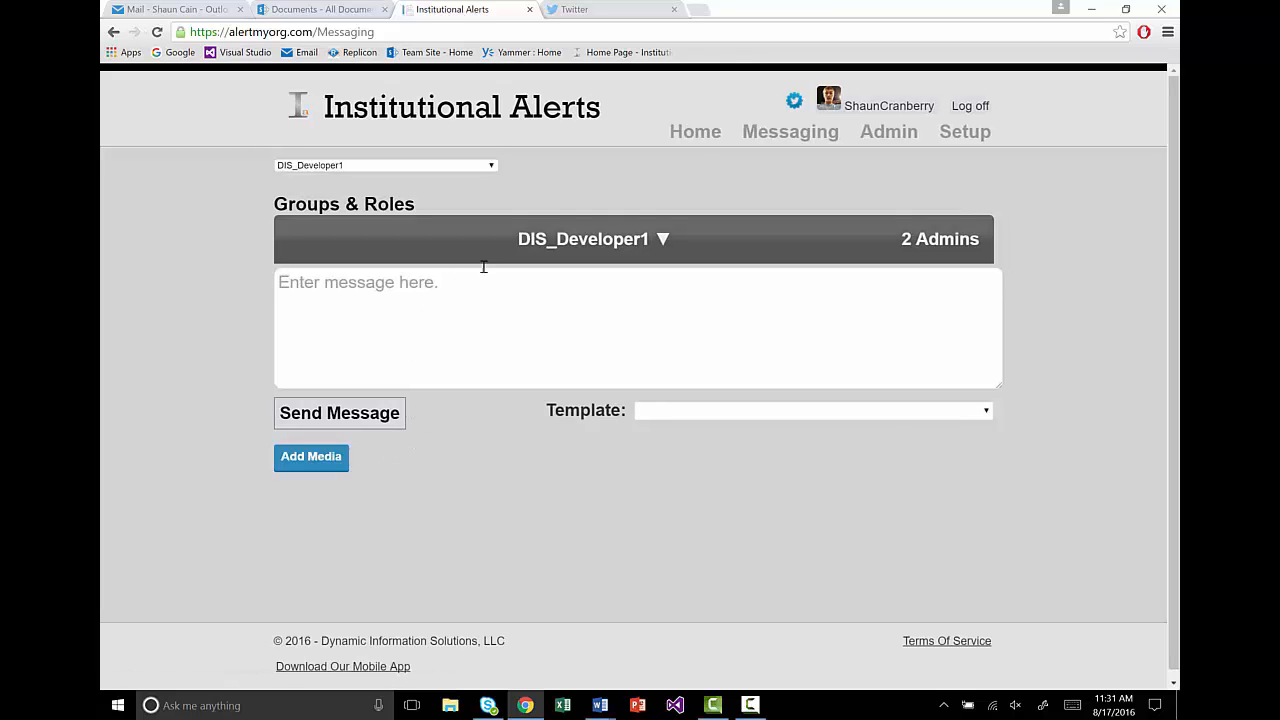
Step: Log off the alert site and switch Twitter from the personal account to the developer account
left_click(970, 107)
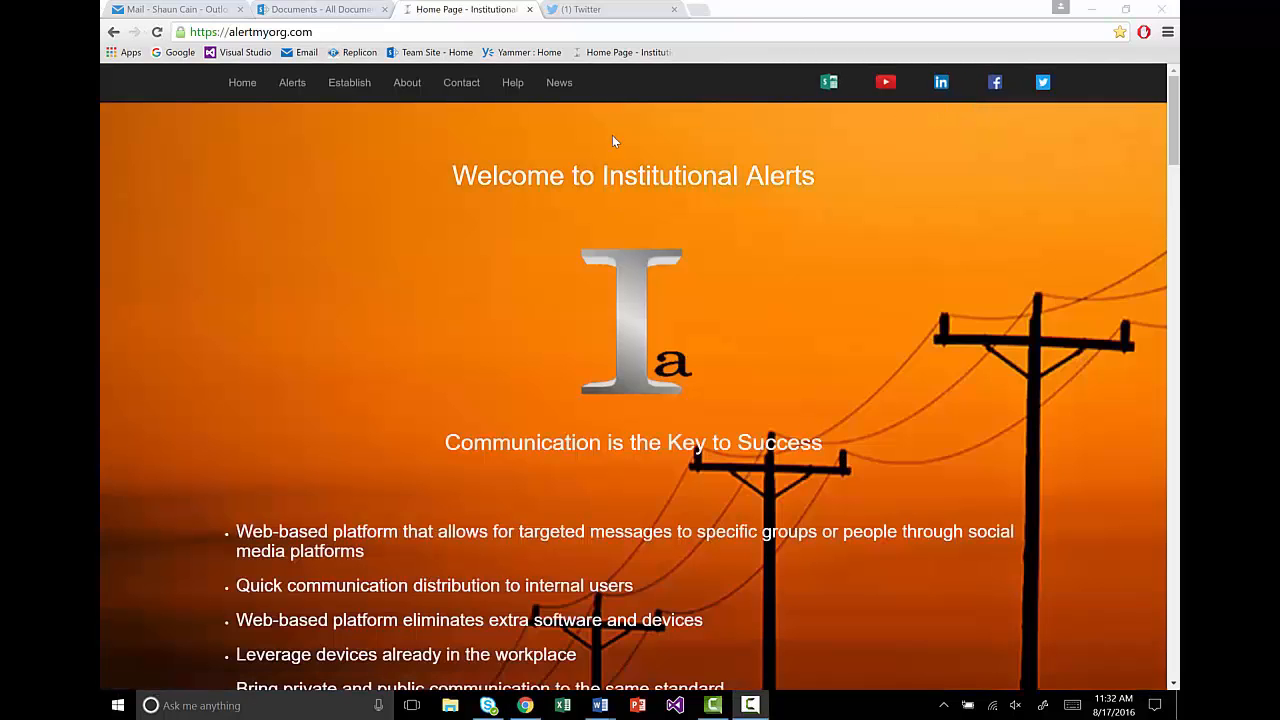
left_click(590, 8)
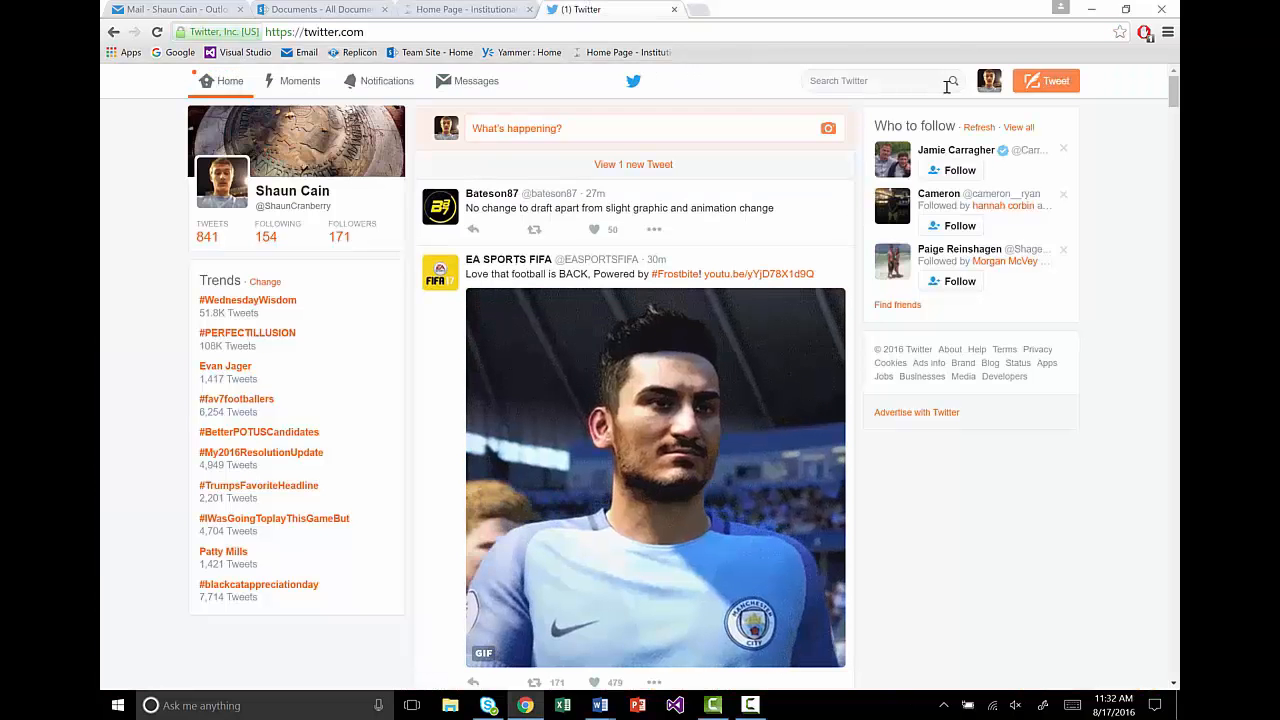
left_click(990, 84)
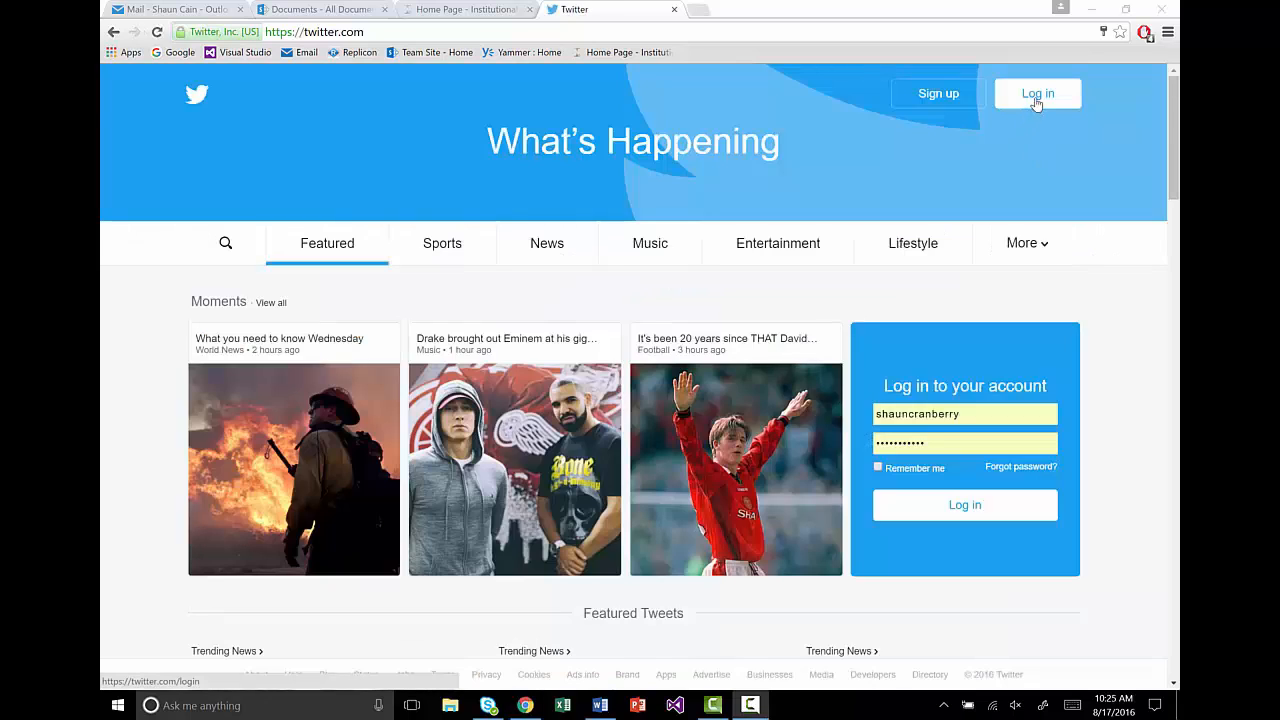
left_click(1037, 100)
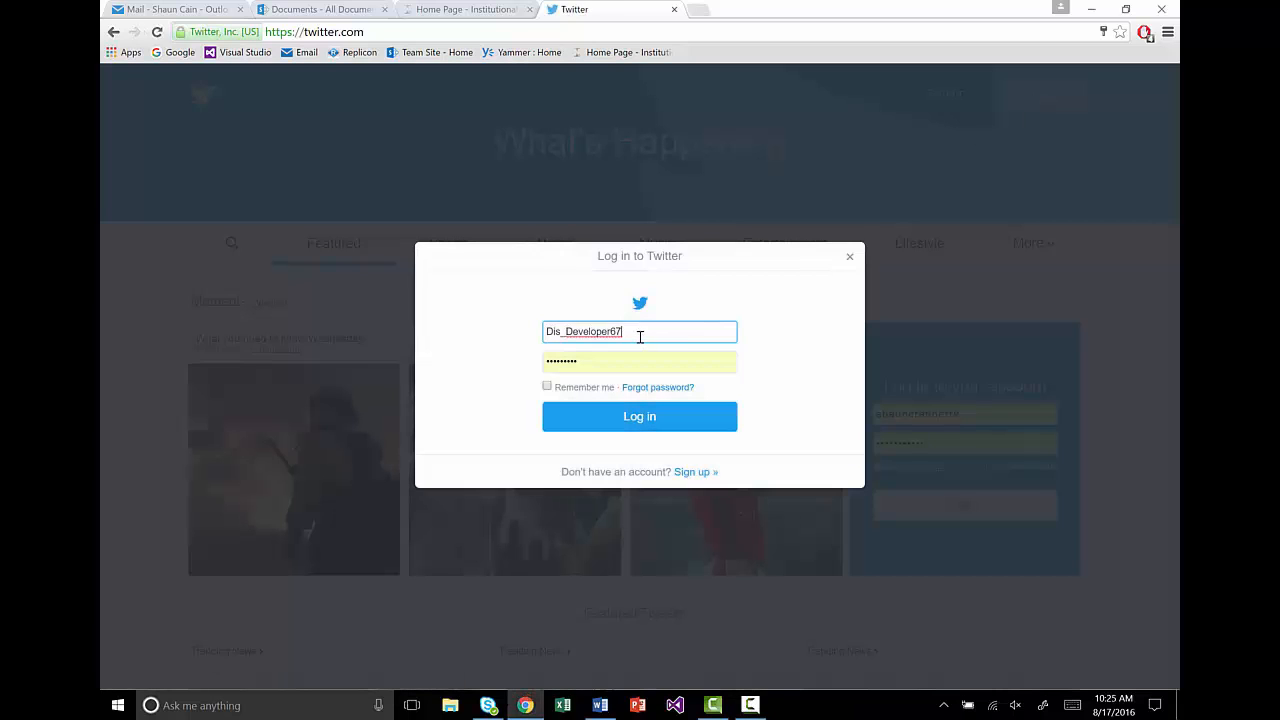
left_click(604, 360)
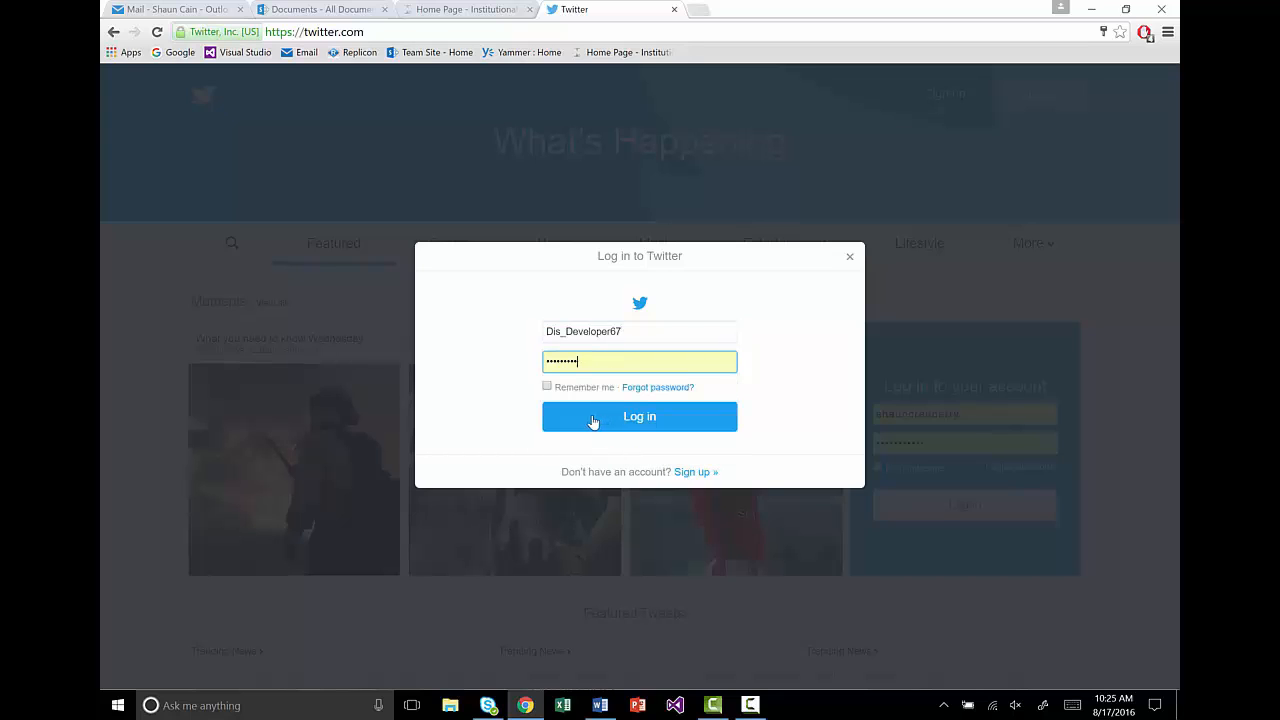
left_click(593, 419)
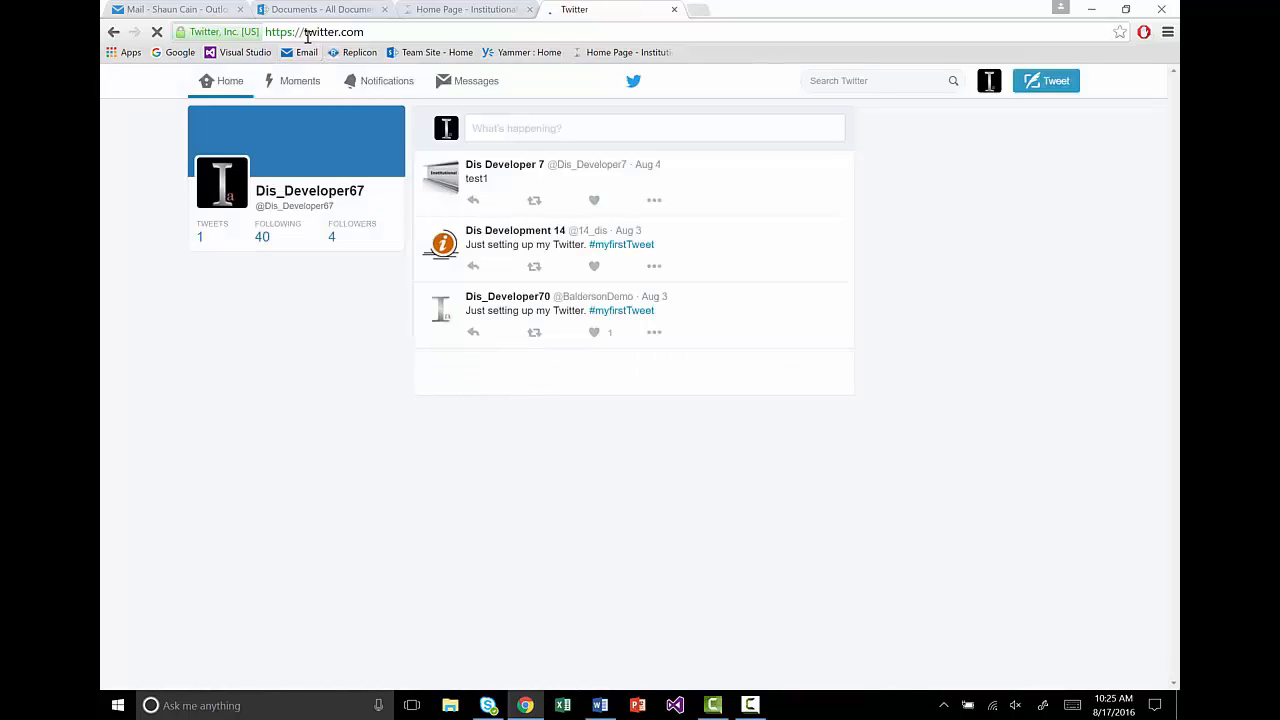
Step: Load apps.twitter.com and start a new app with Create New App
left_click(305, 32)
left_click(304, 33)
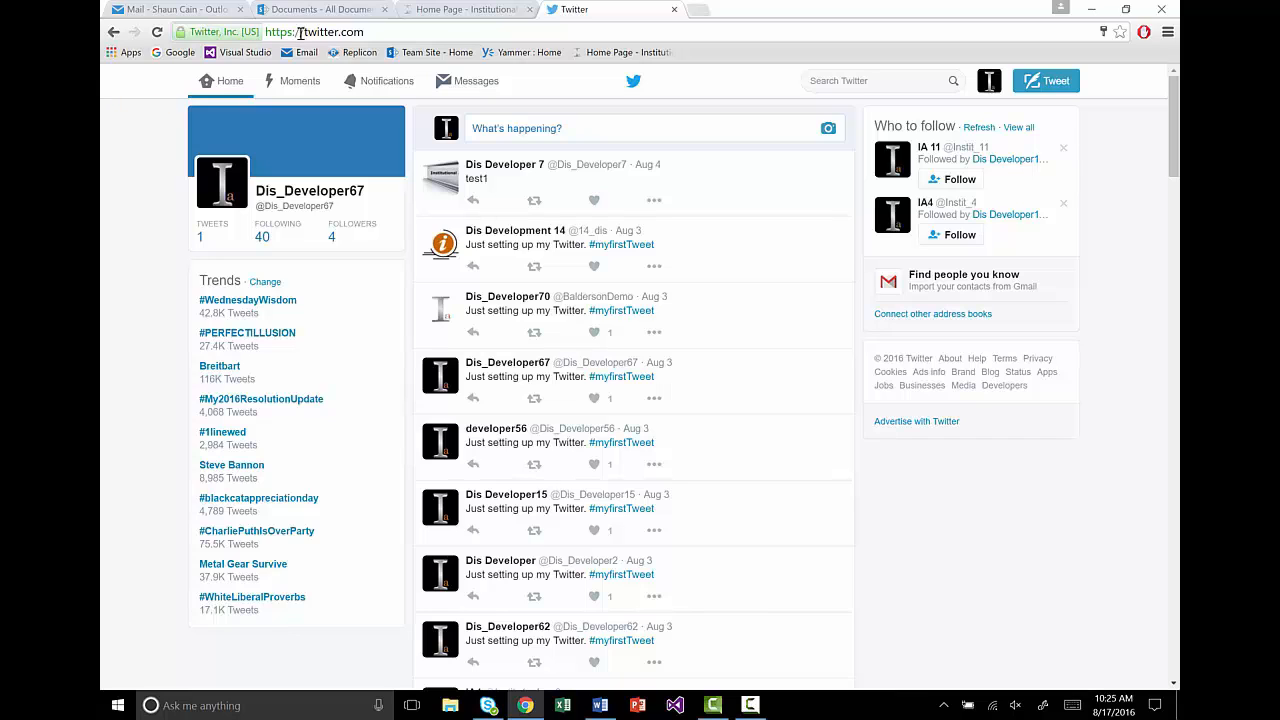
type("apps.")
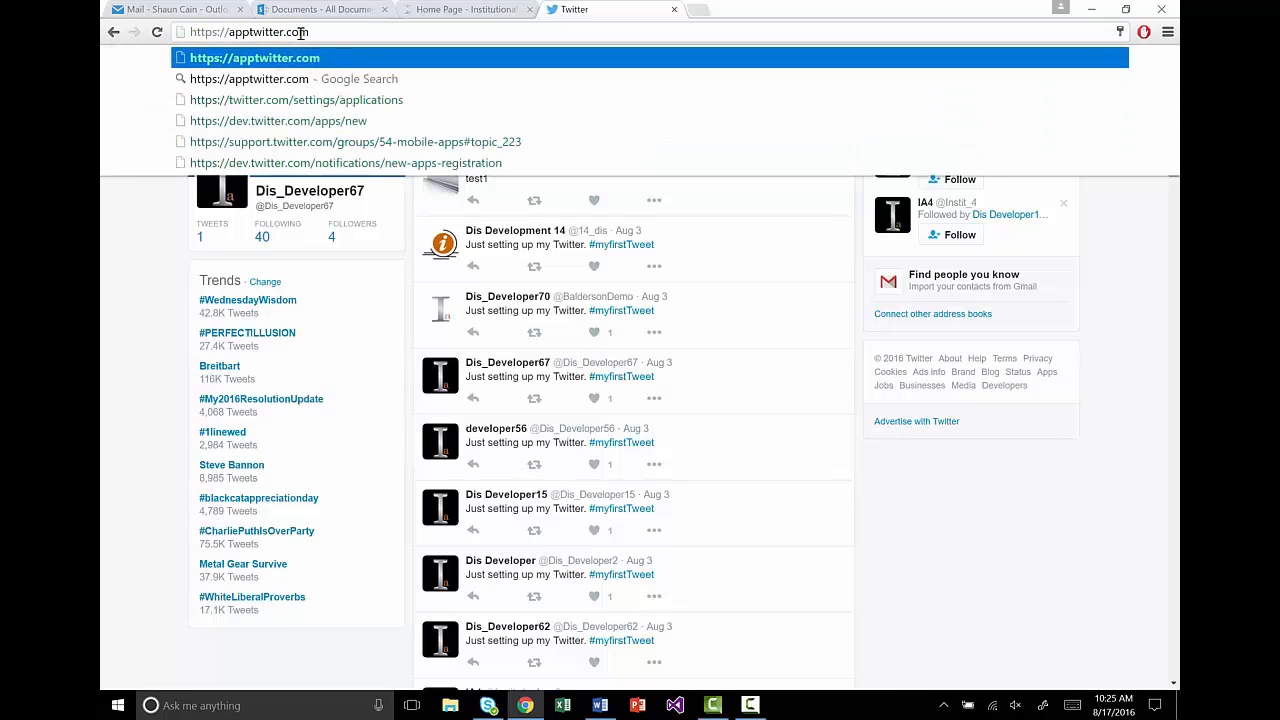
key("Return")
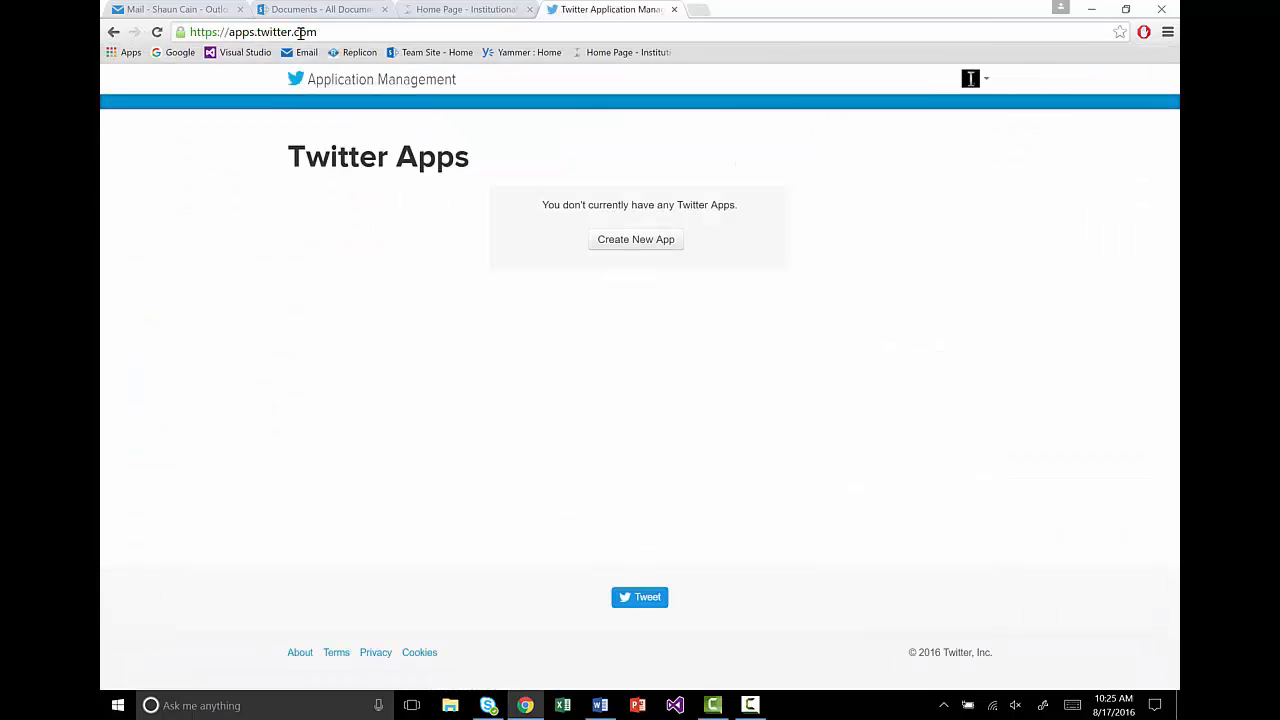
left_click_drag(320, 33, 218, 36)
left_click(330, 36)
left_click(641, 245)
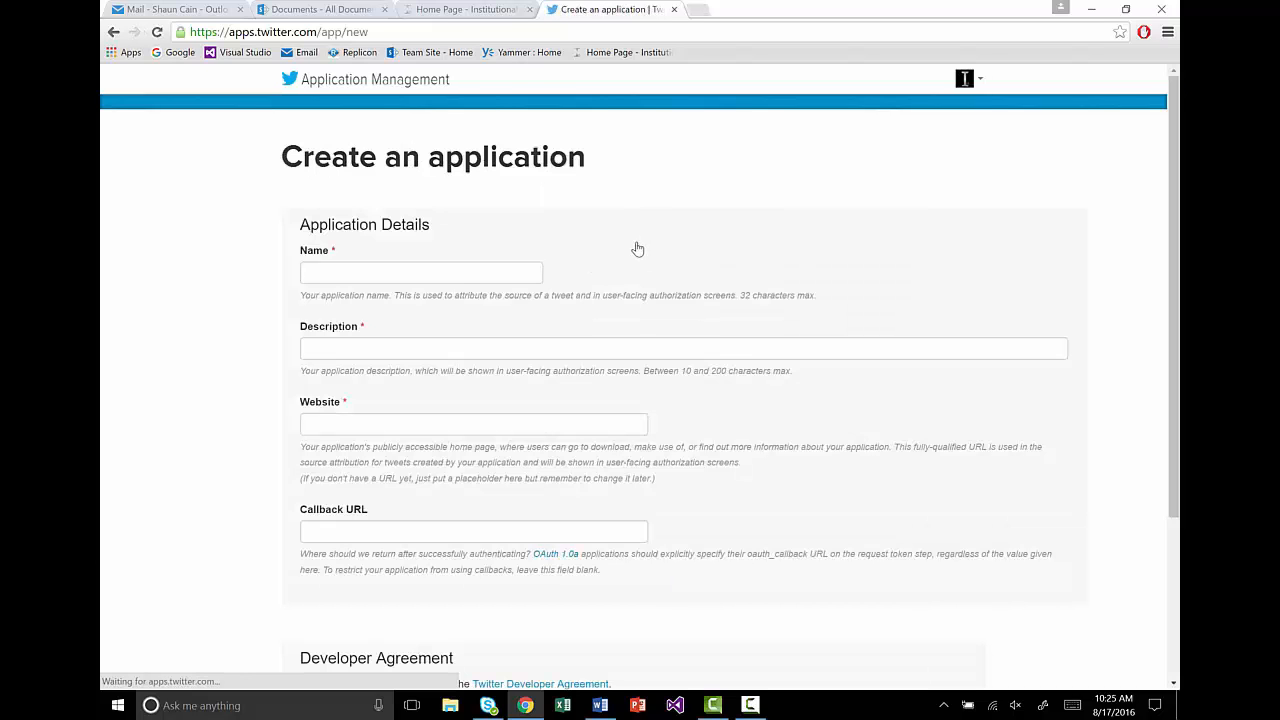
Step: Name the app 'Institute Setup' with description 'This is a test app for Institute setup'
left_click(448, 274)
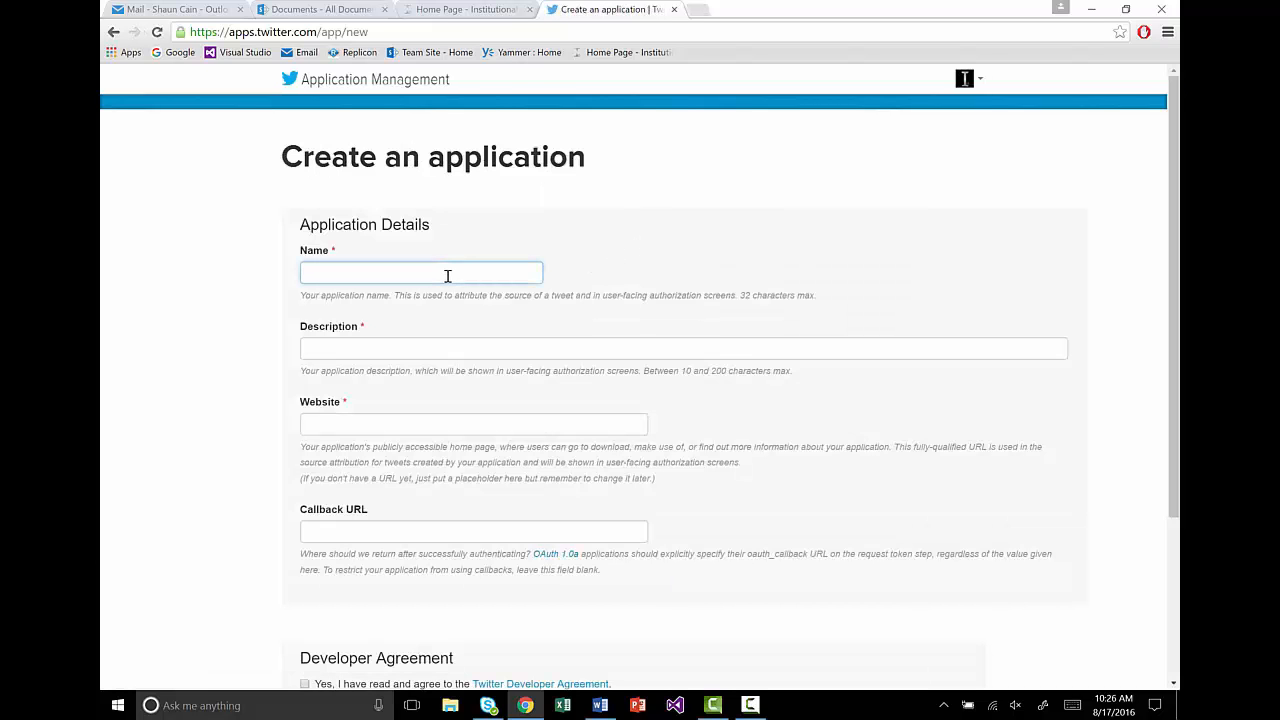
type("Institute Setup")
left_click(400, 344)
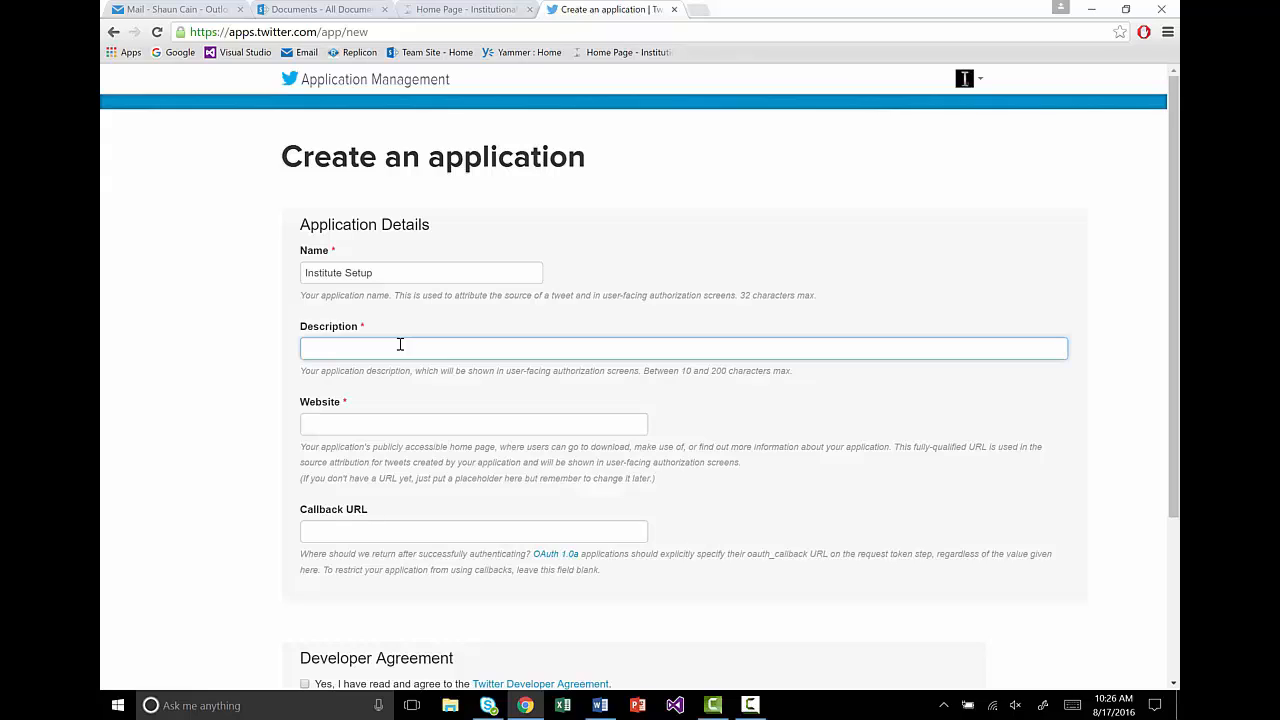
type("This is a test app for Institute setup")
left_click(407, 36)
key("ctrl+c")
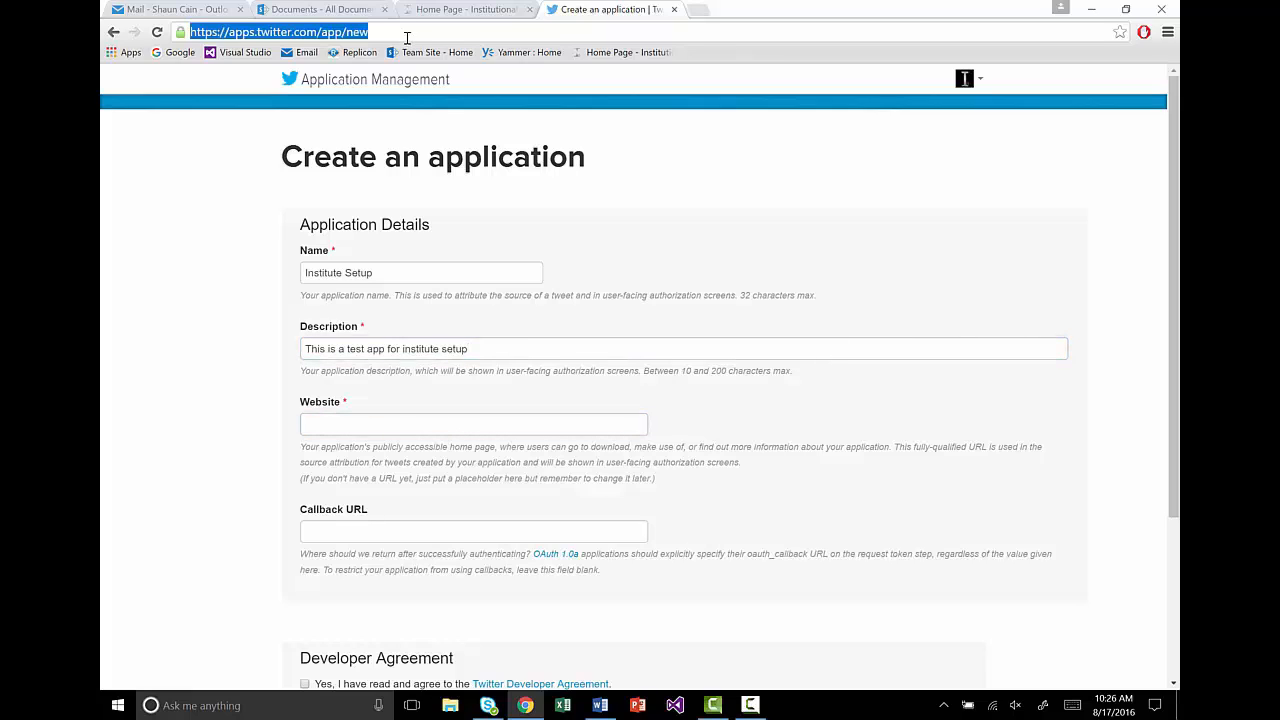
left_click(352, 423)
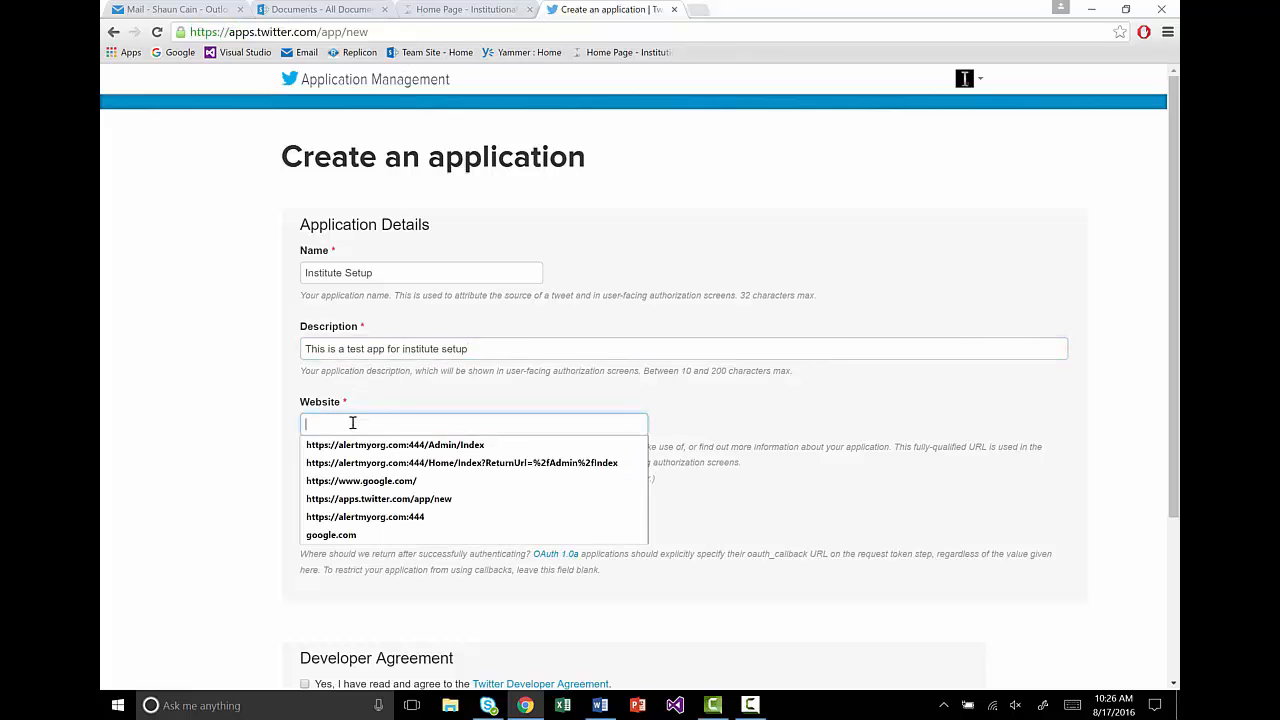
key("ctrl+v")
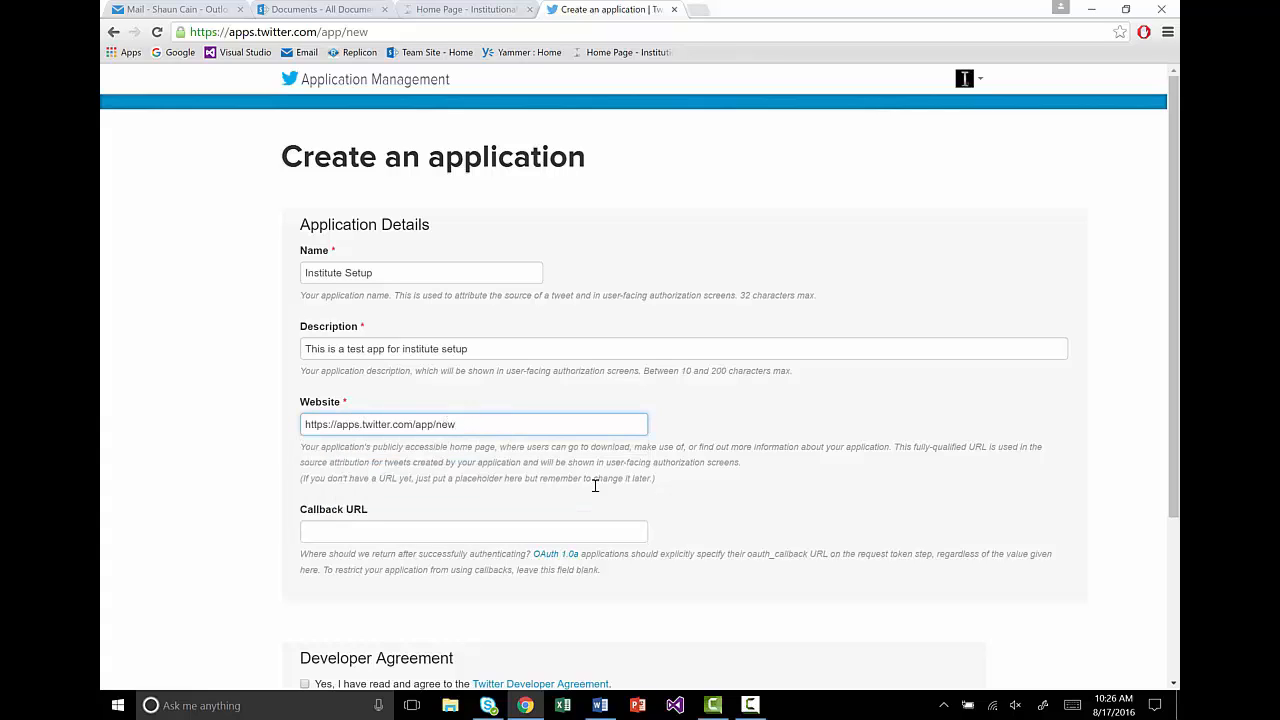
left_click(684, 535)
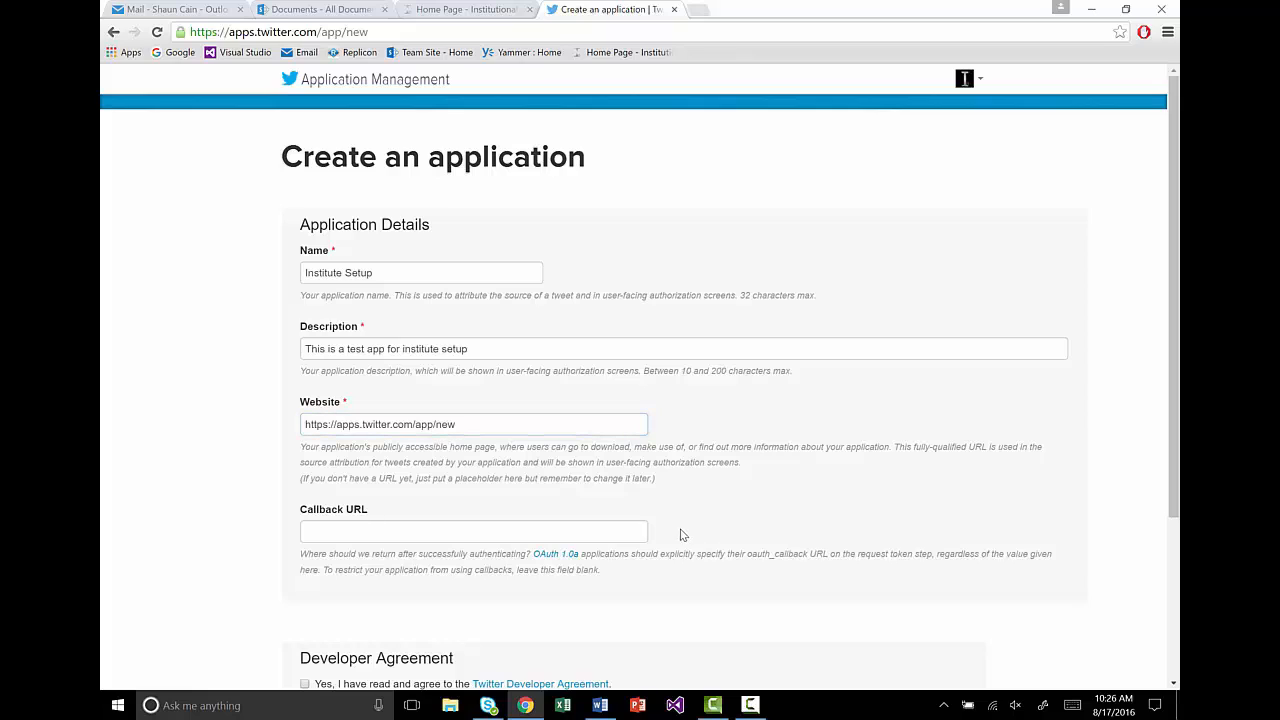
left_click_drag(372, 514, 296, 512)
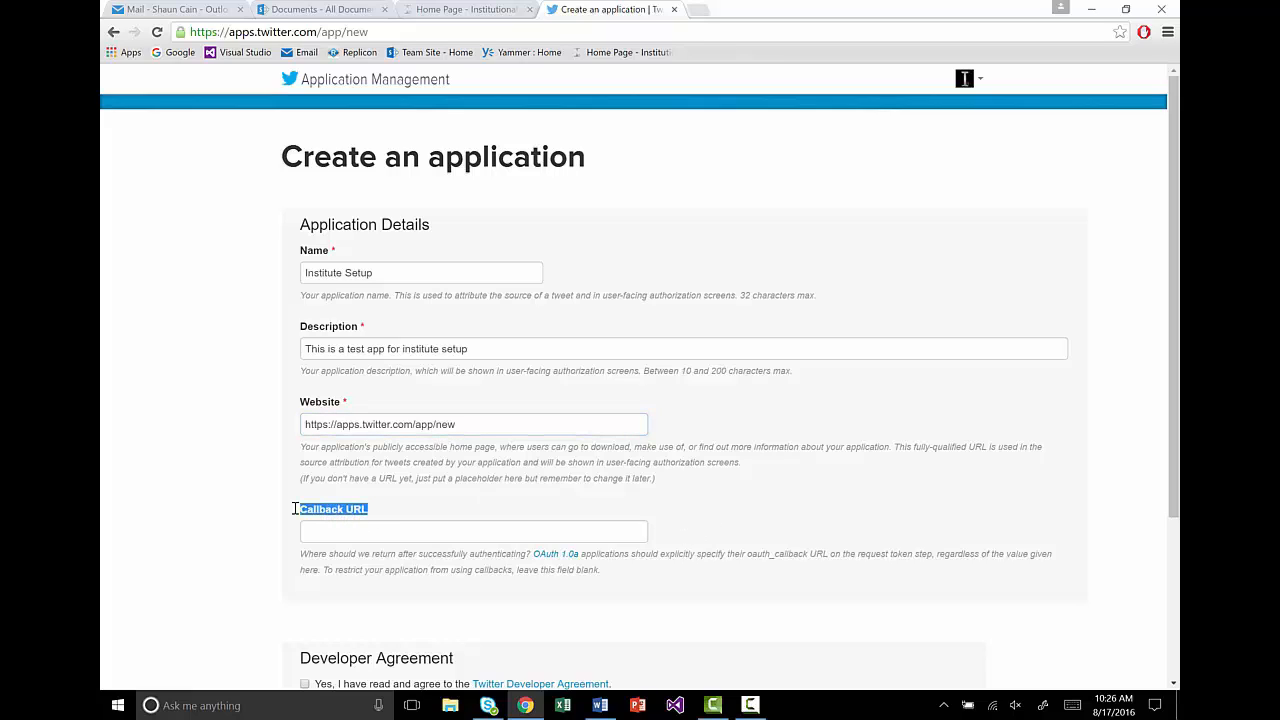
left_click(398, 606)
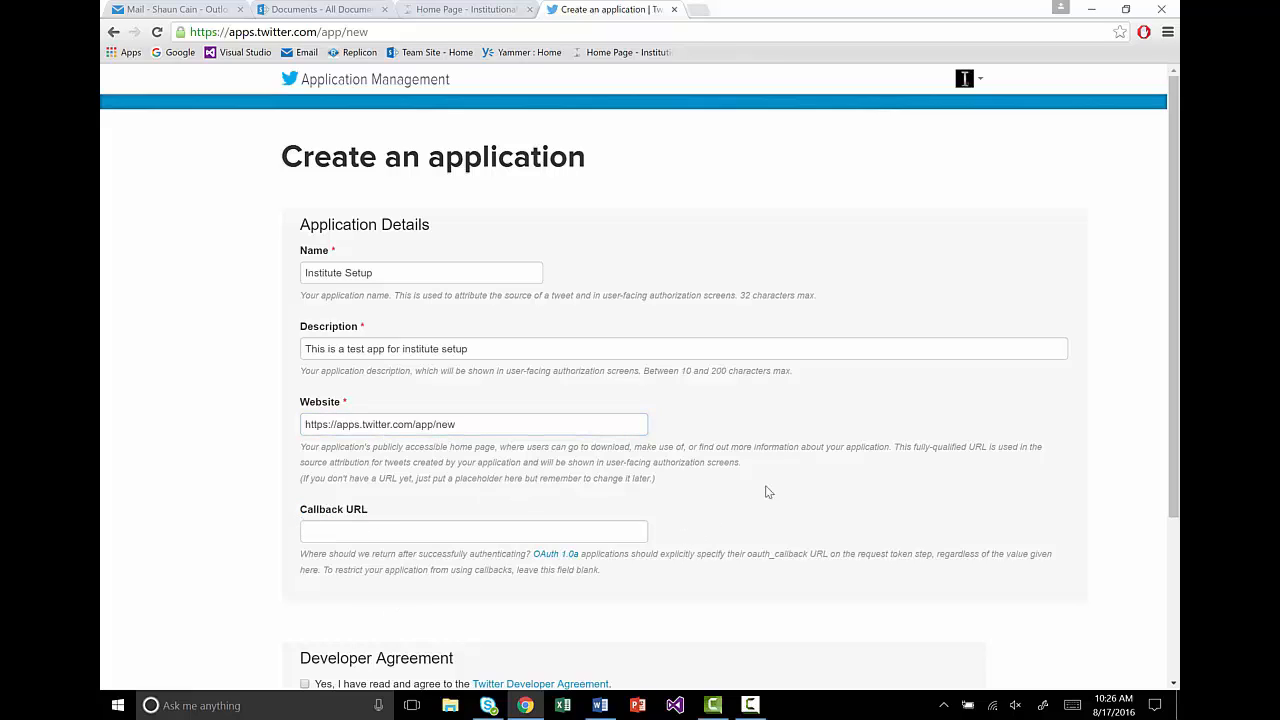
scroll(760, 494, "down", 3)
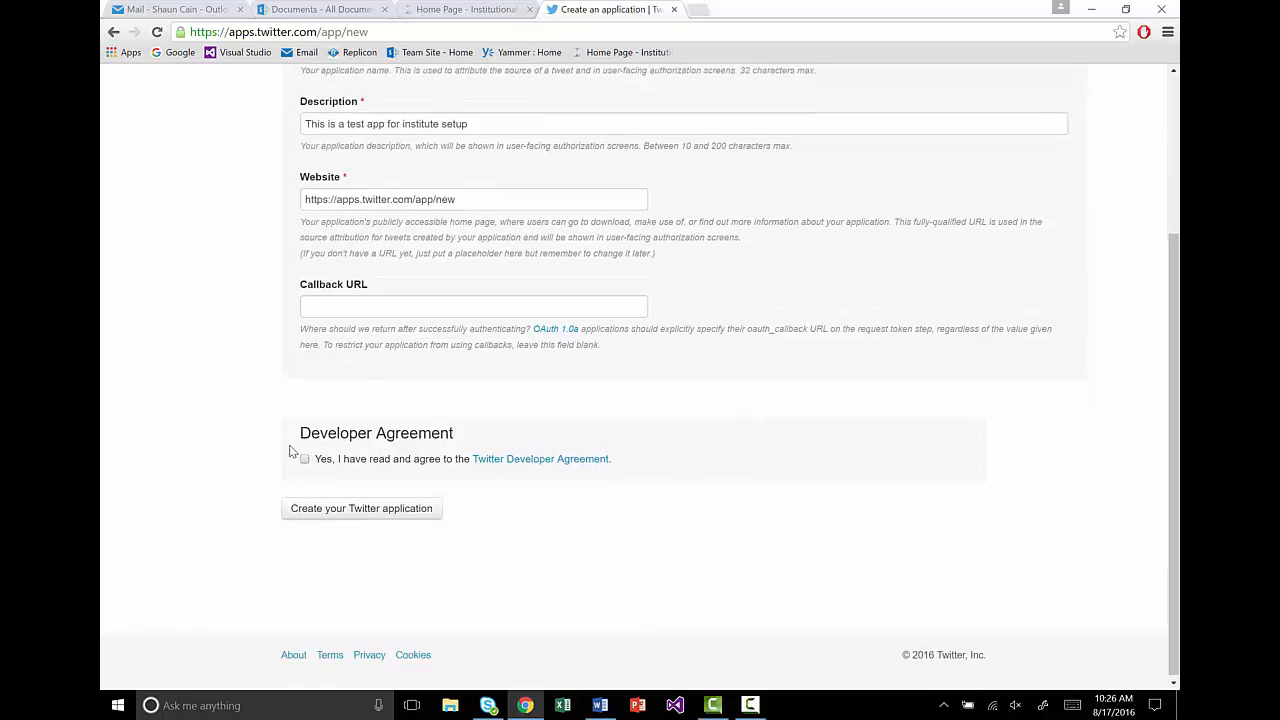
left_click(305, 465)
Step: Submit the application form, which fails with a mobile-phone-required error
left_click(317, 512)
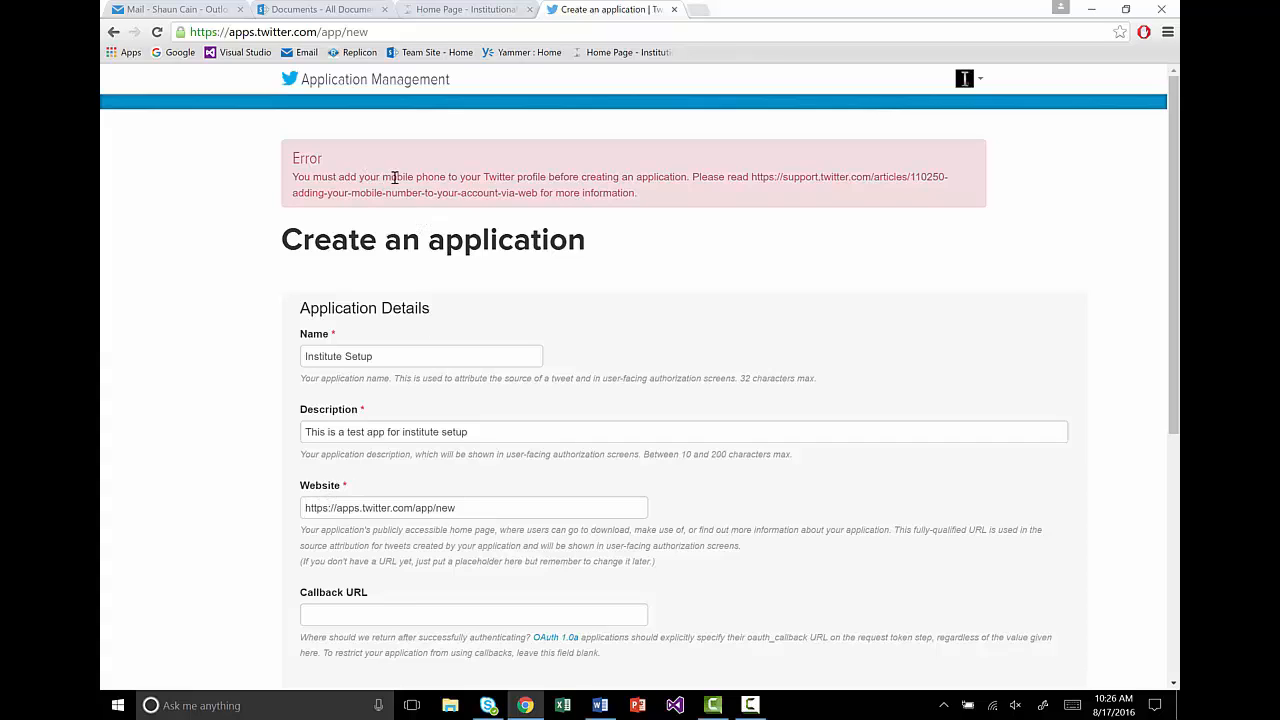
left_click_drag(383, 176, 460, 192)
left_click(512, 208)
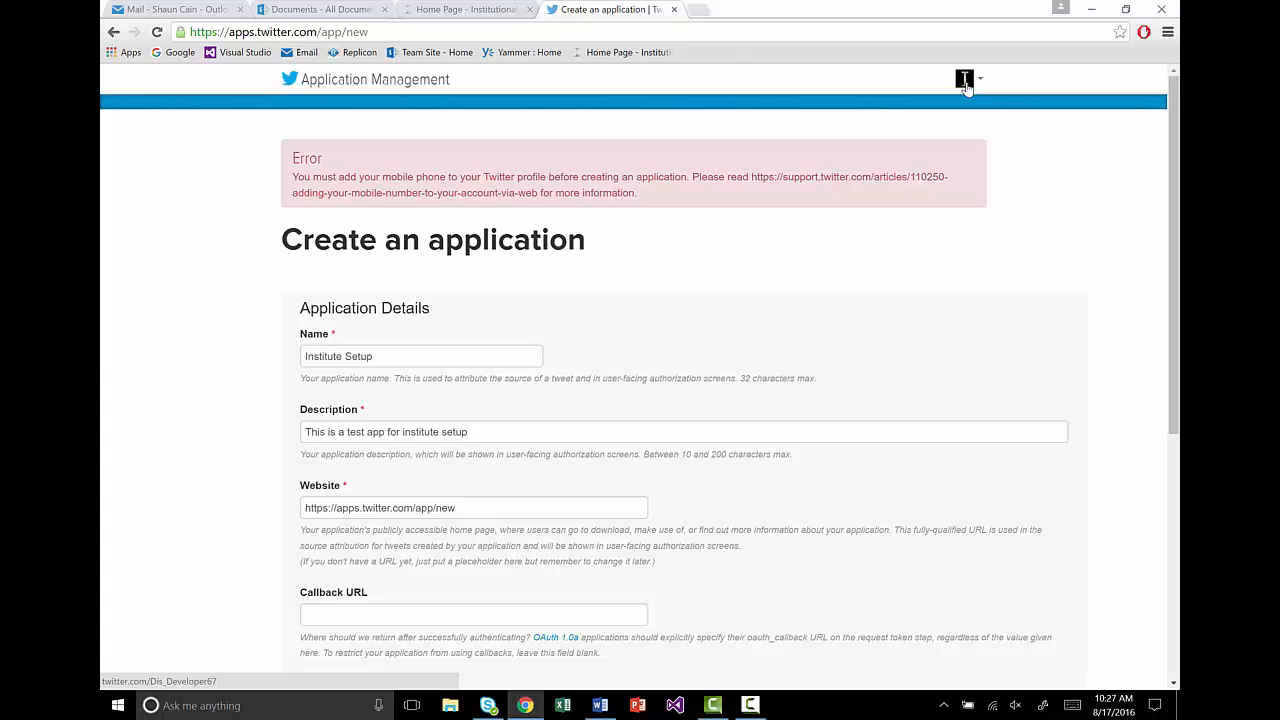
Step: Check the account's Mobile settings, then return to the app form with the agreement re-accepted
left_click(966, 88)
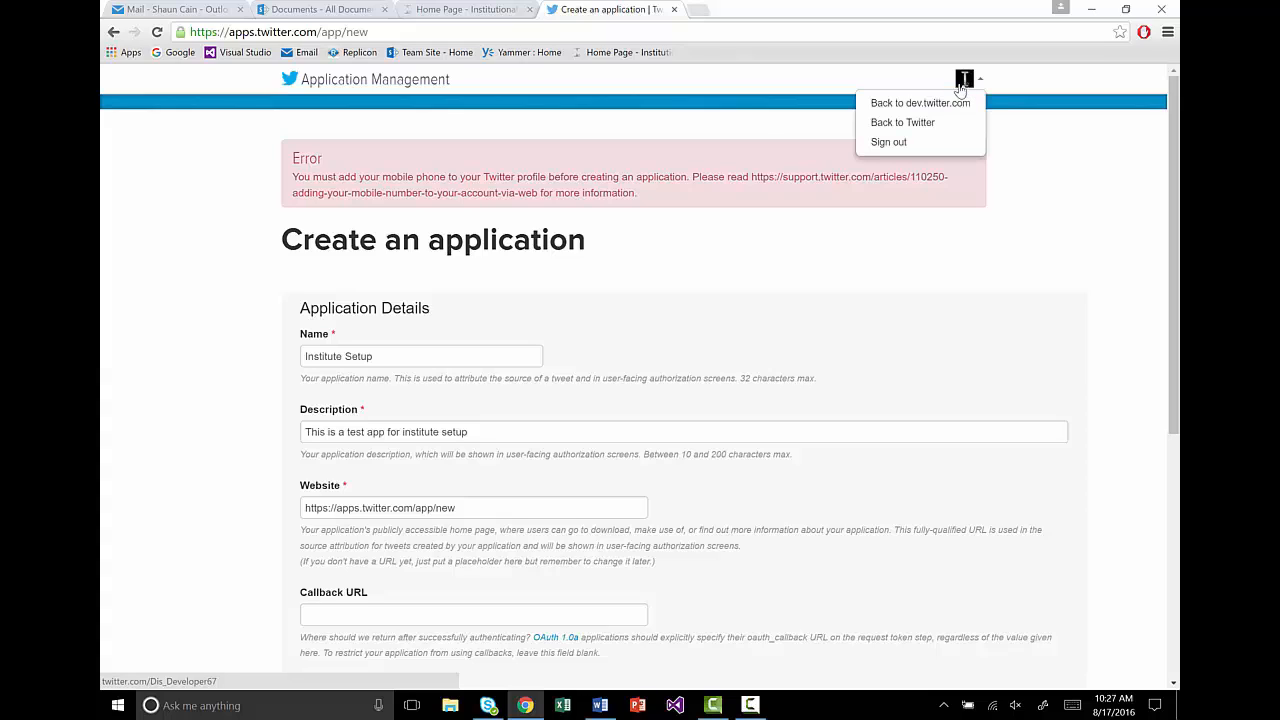
left_click(921, 124)
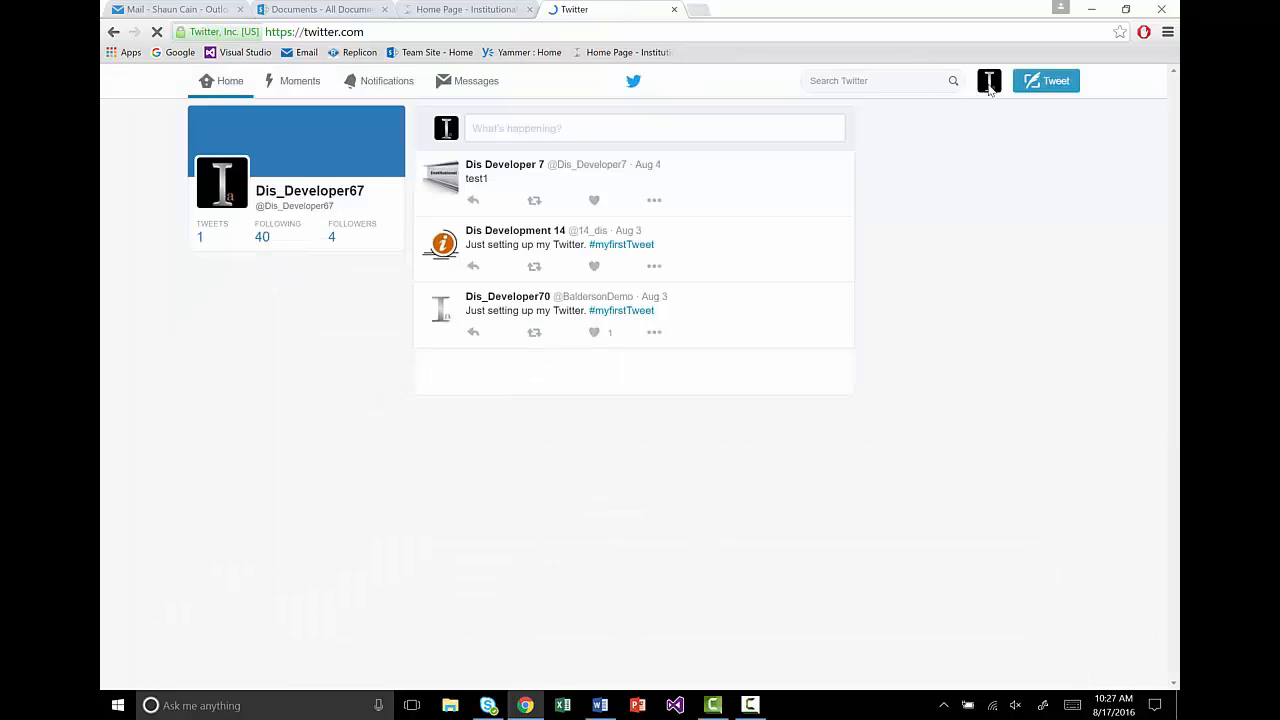
left_click(989, 85)
left_click(963, 116)
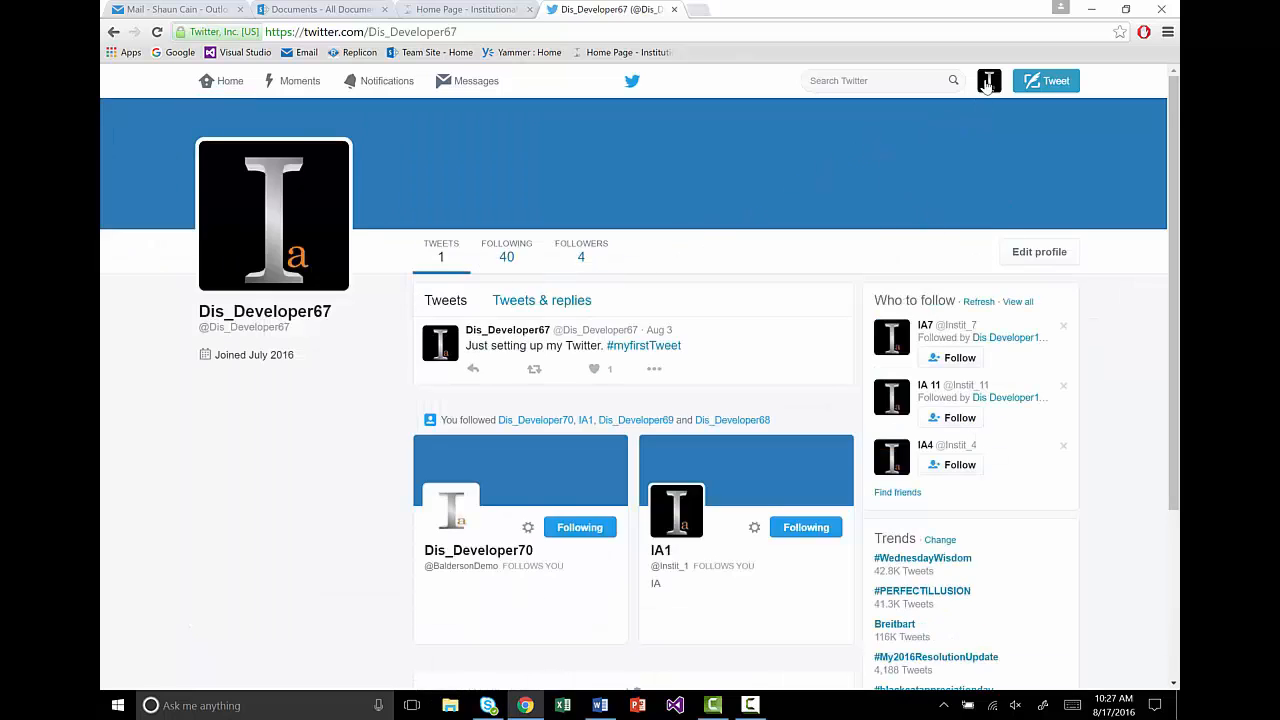
left_click(989, 85)
left_click(940, 244)
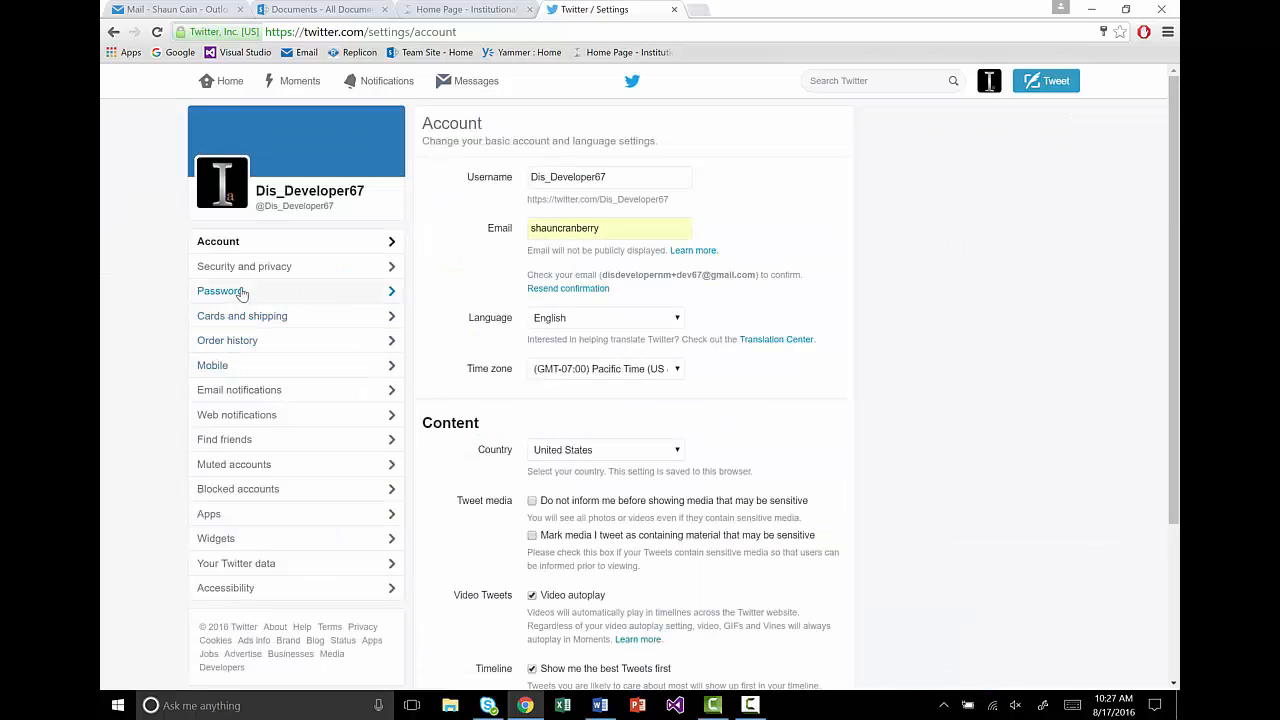
left_click(213, 365)
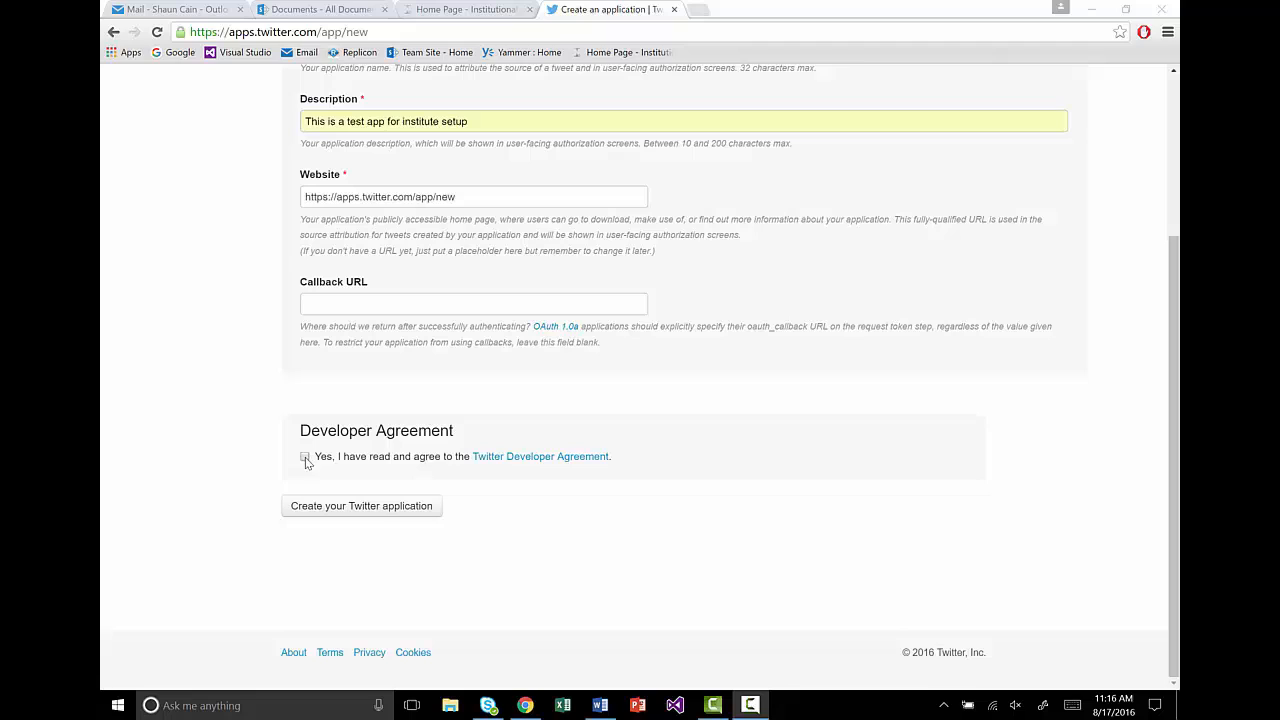
left_click(304, 457)
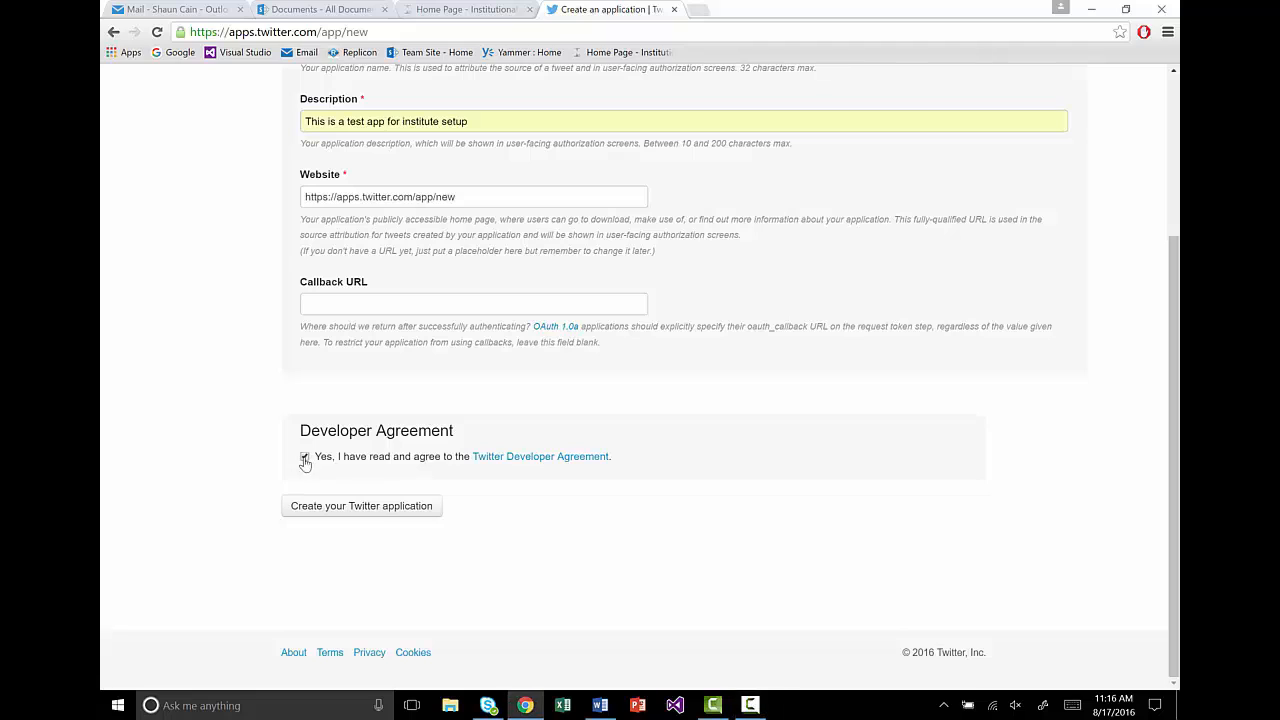
Step: Create the Institute Setup1 app and choose Read, Write and Access direct messages permissions
left_click(330, 510)
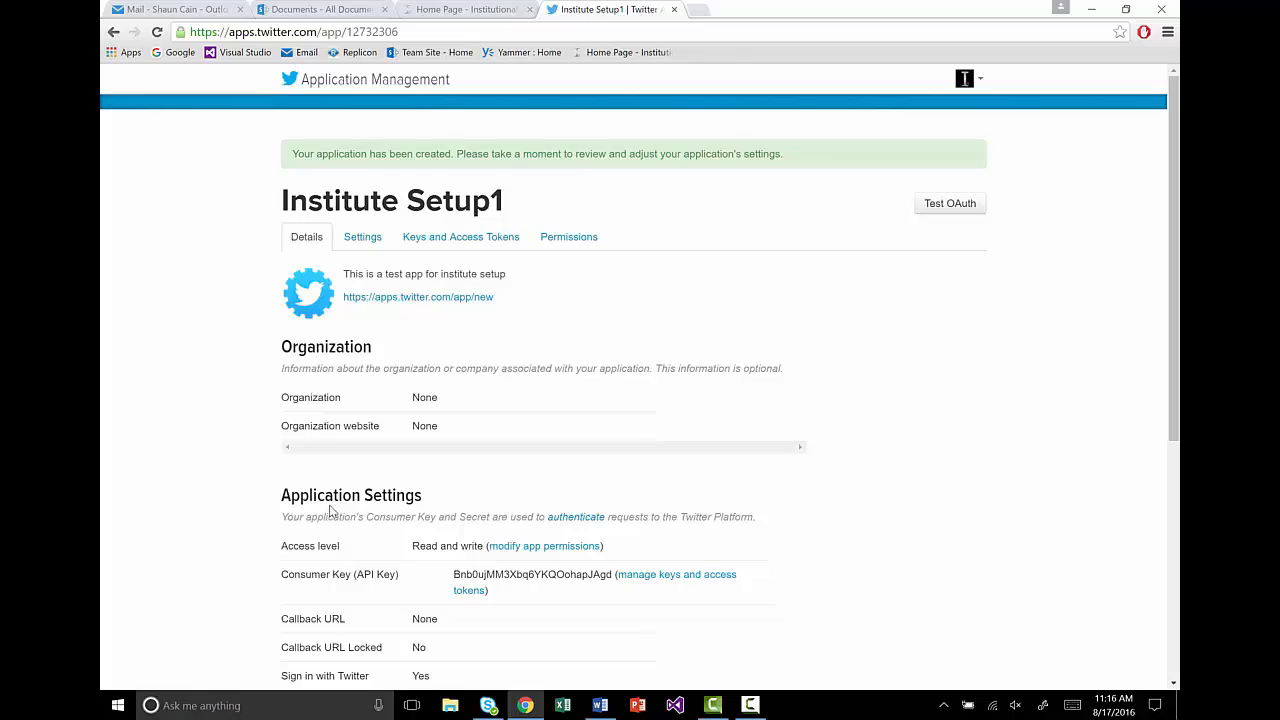
left_click(558, 240)
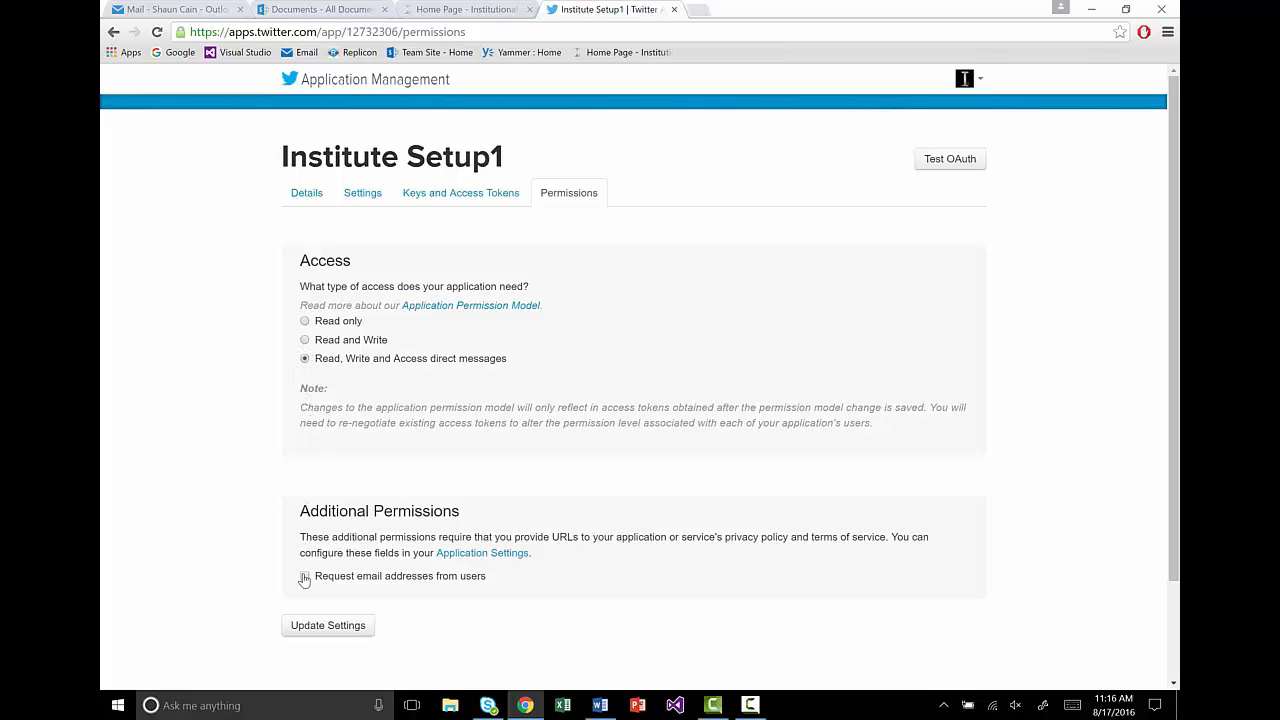
Step: Save the direct-message permission level and review the app's consumer key and secret
left_click(326, 628)
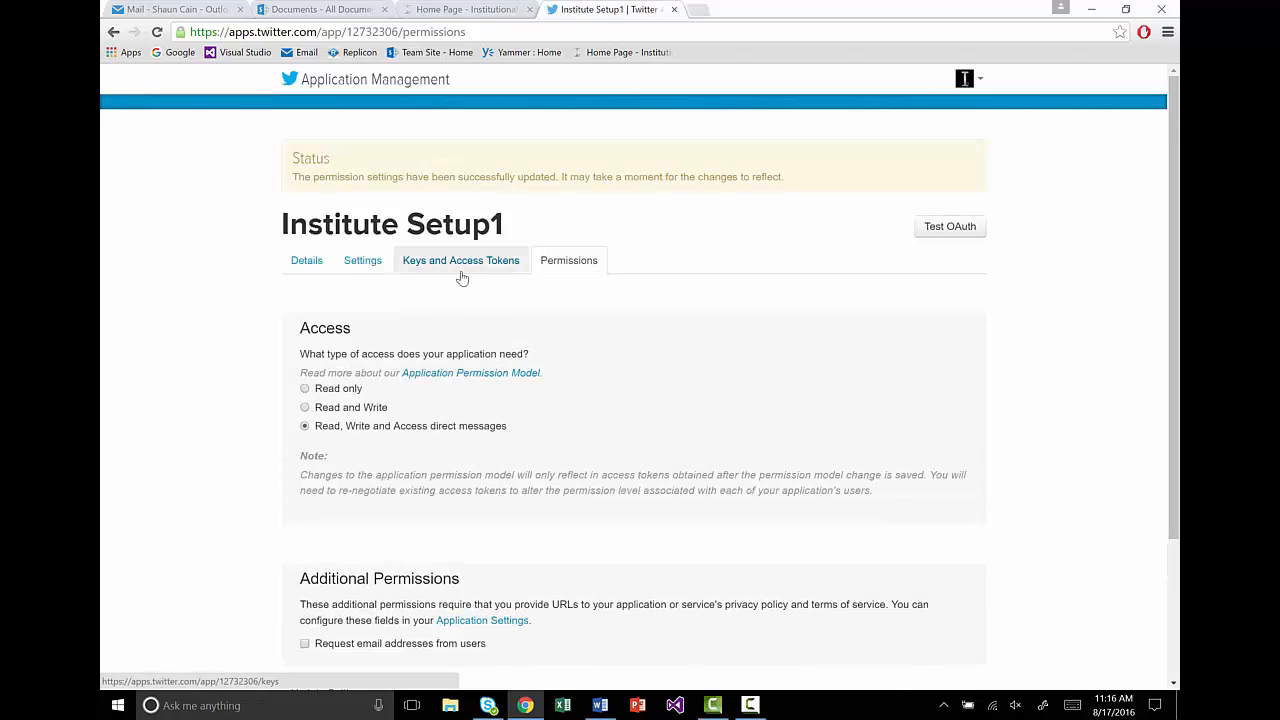
left_click(464, 270)
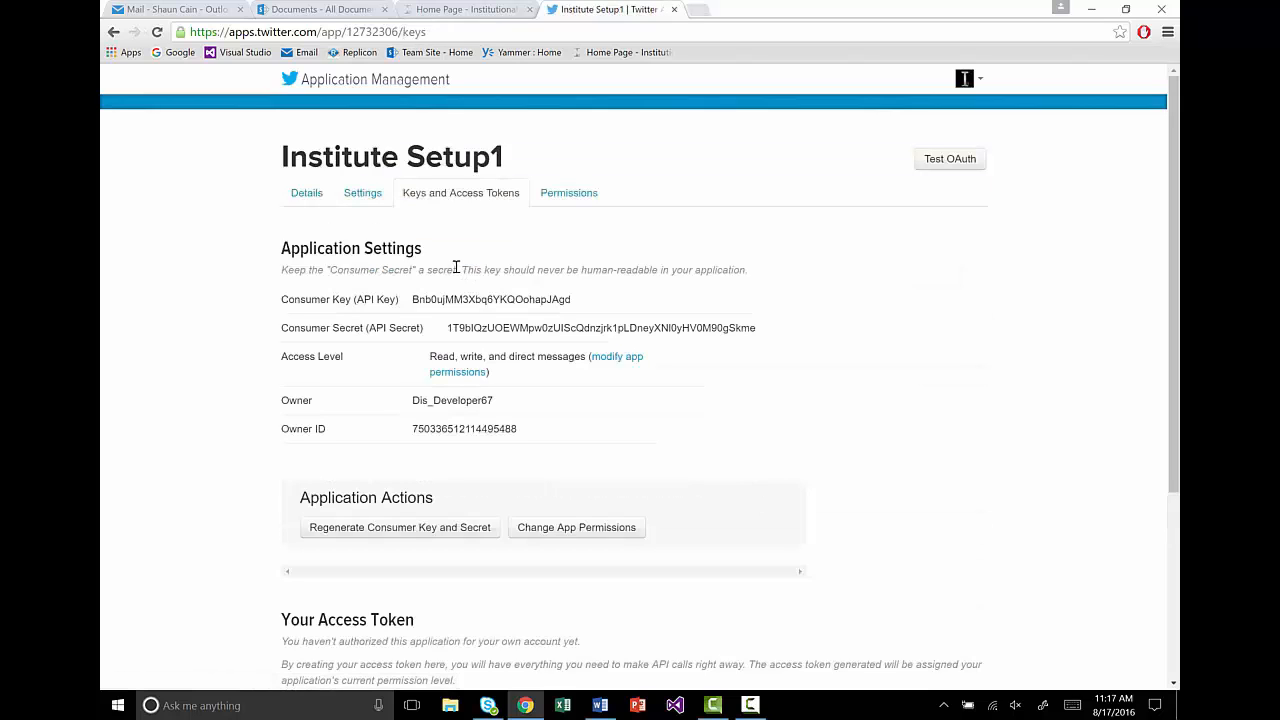
scroll(454, 267, "down", 3)
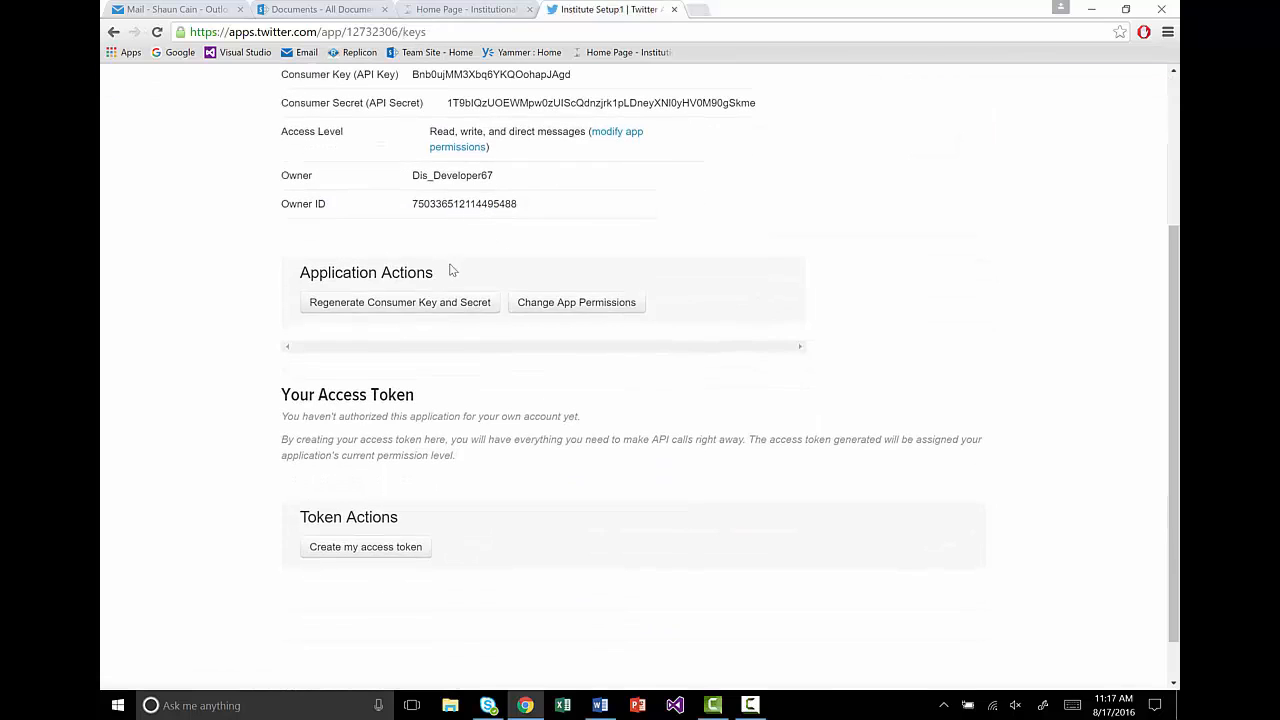
scroll(470, 258, "up", 1)
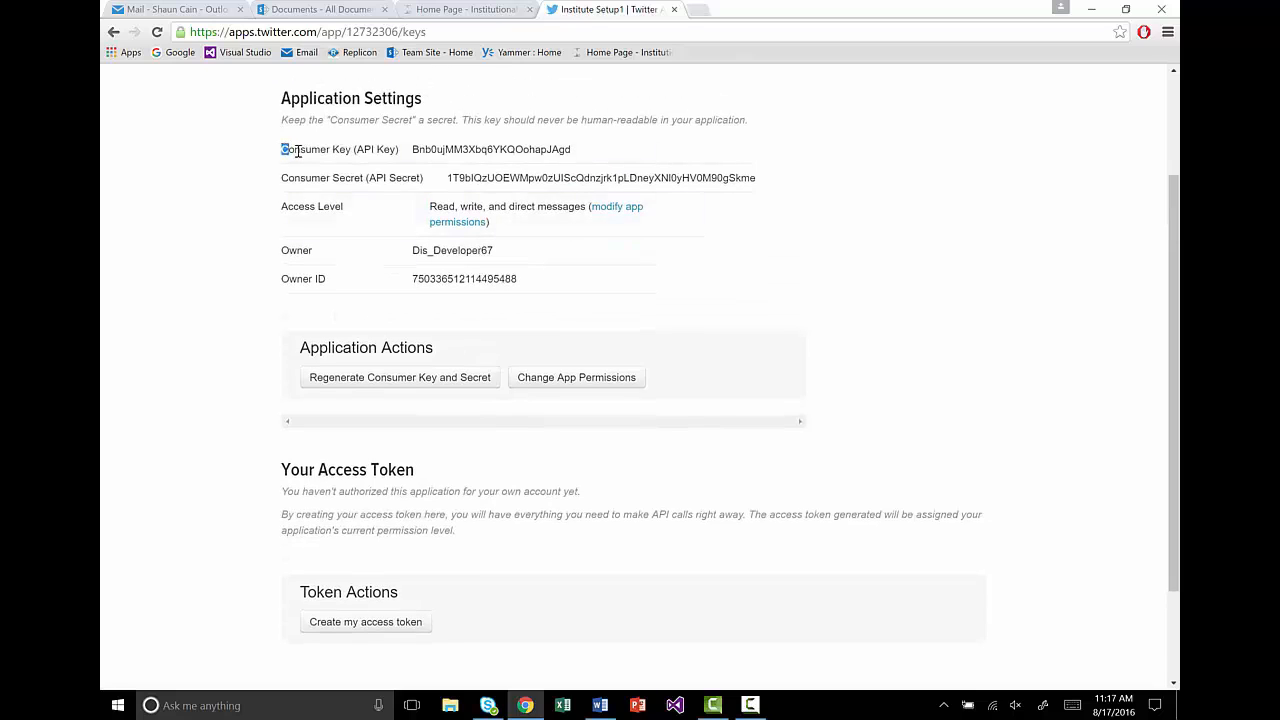
left_click_drag(297, 150, 430, 184)
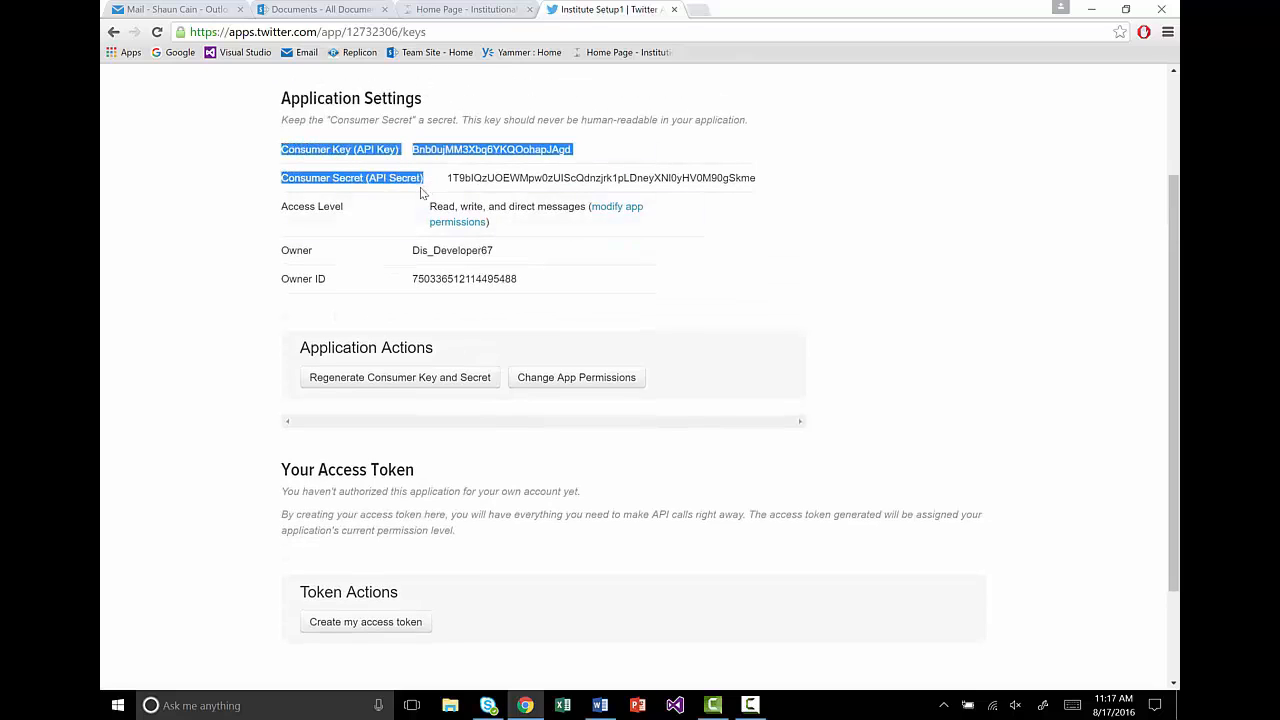
left_click(410, 199)
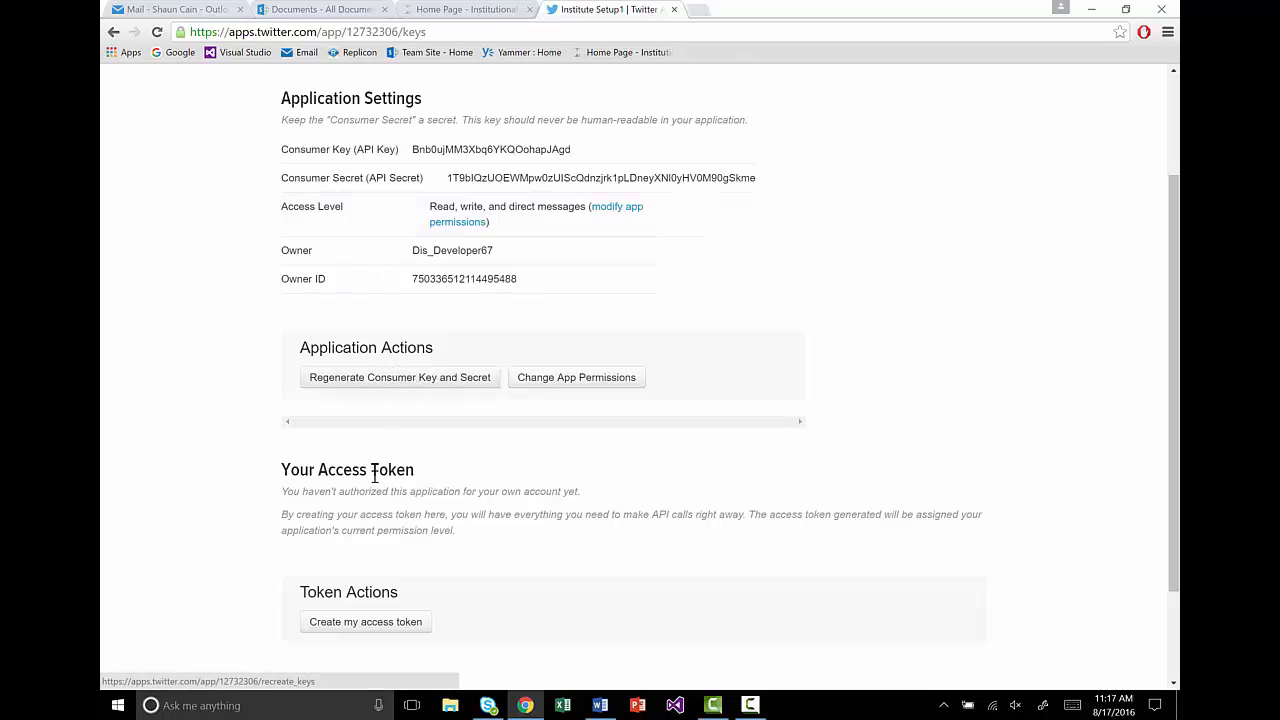
Step: Generate the app's access token and review the new token and token secret
left_click(372, 626)
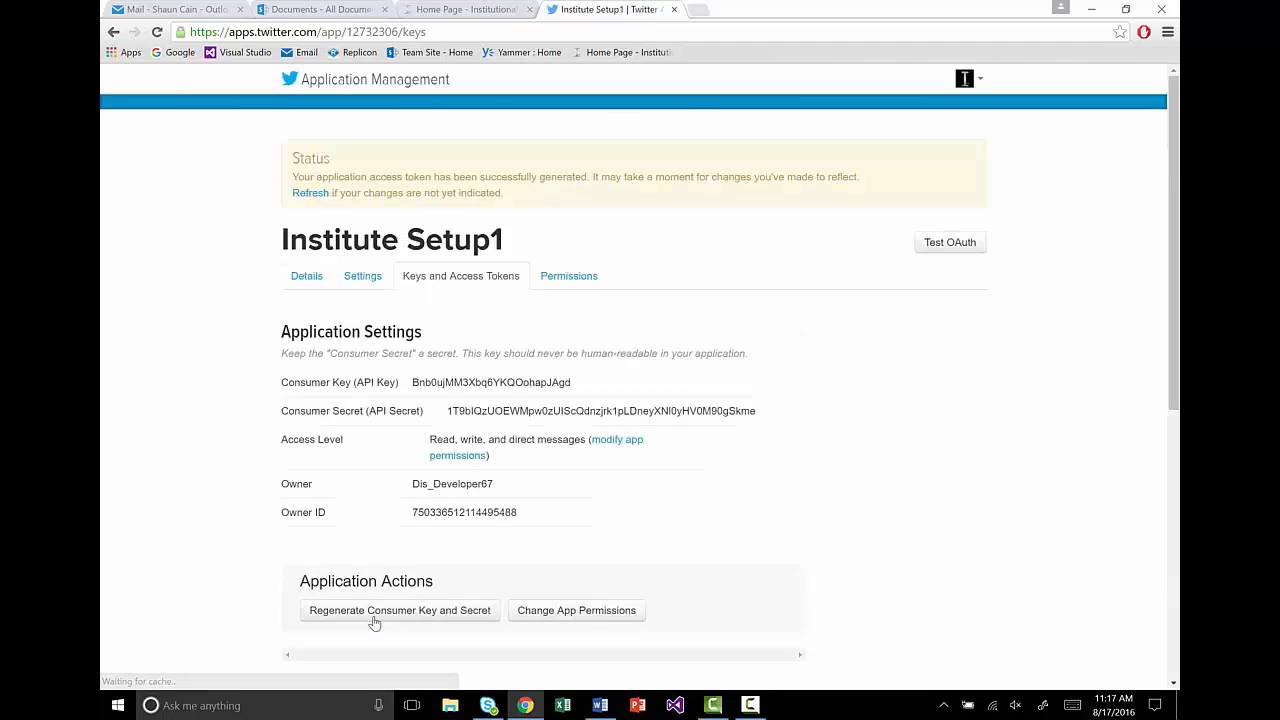
scroll(314, 533, "down", 5)
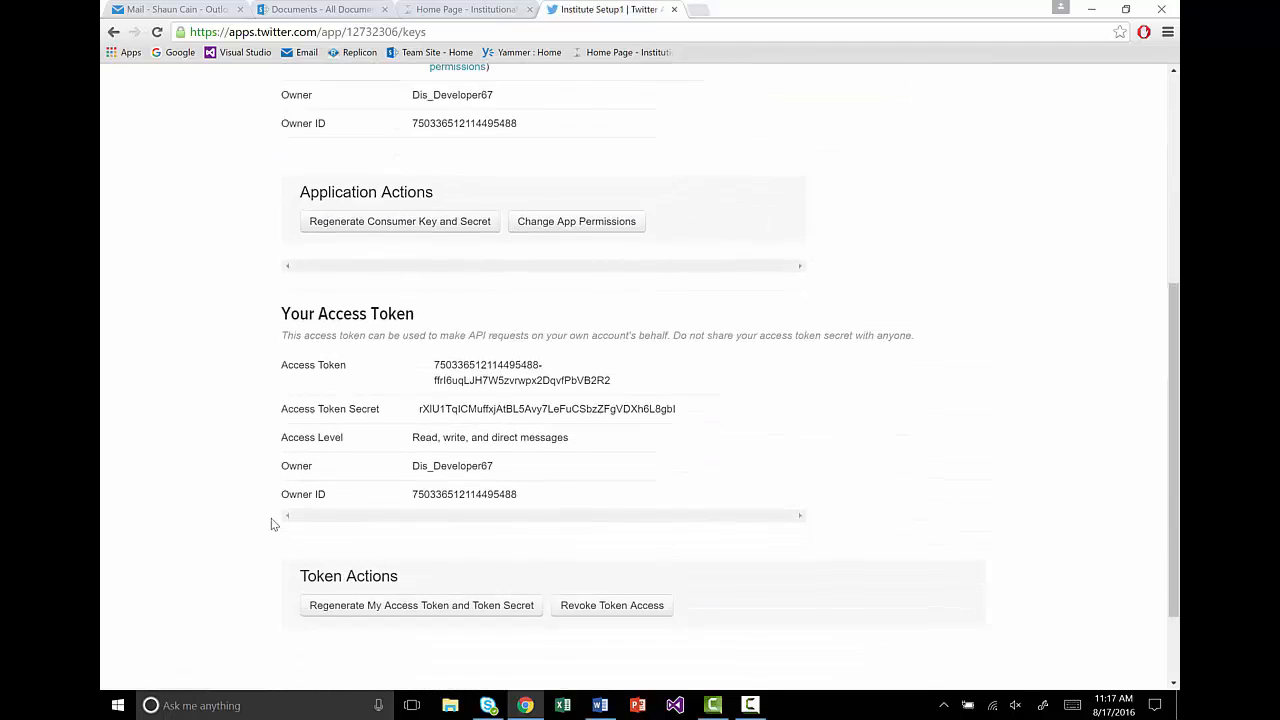
left_click_drag(307, 318, 441, 348)
left_click(281, 312)
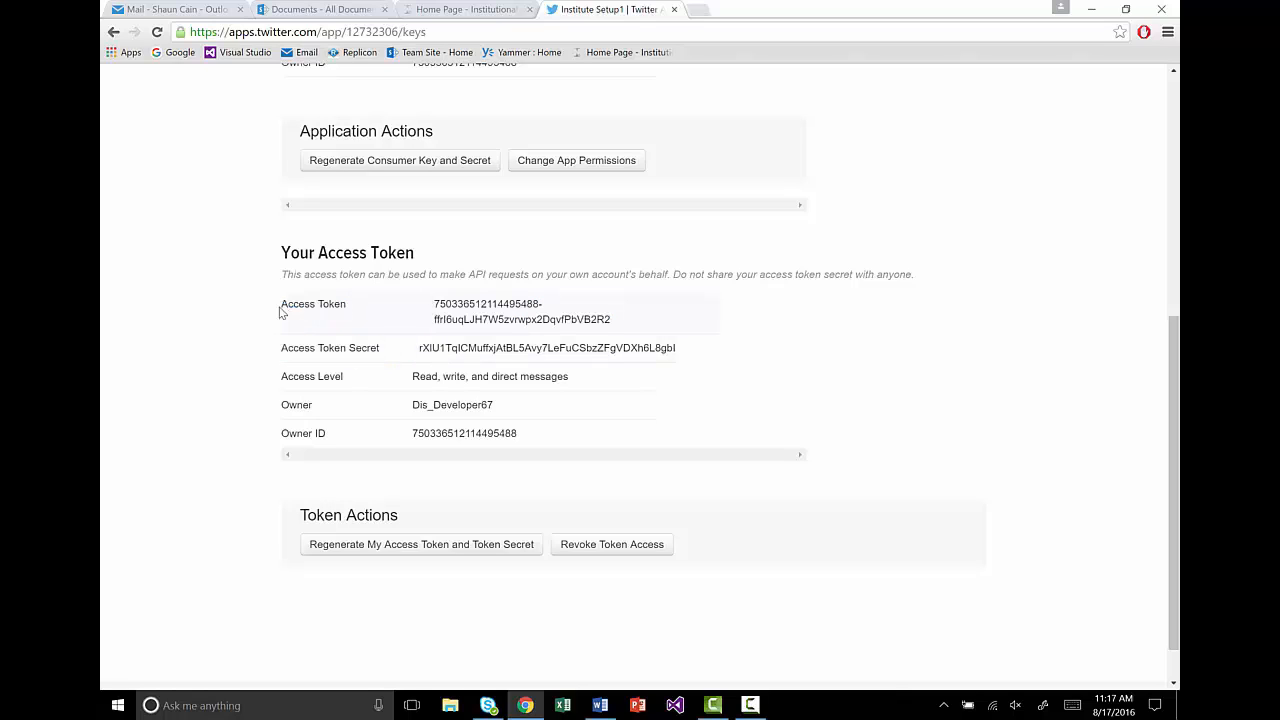
left_click_drag(281, 310, 689, 353)
left_click(689, 353)
Step: Review the consumer key and secret, then select the Consumer Key value for copying
scroll(745, 361, "up", 3)
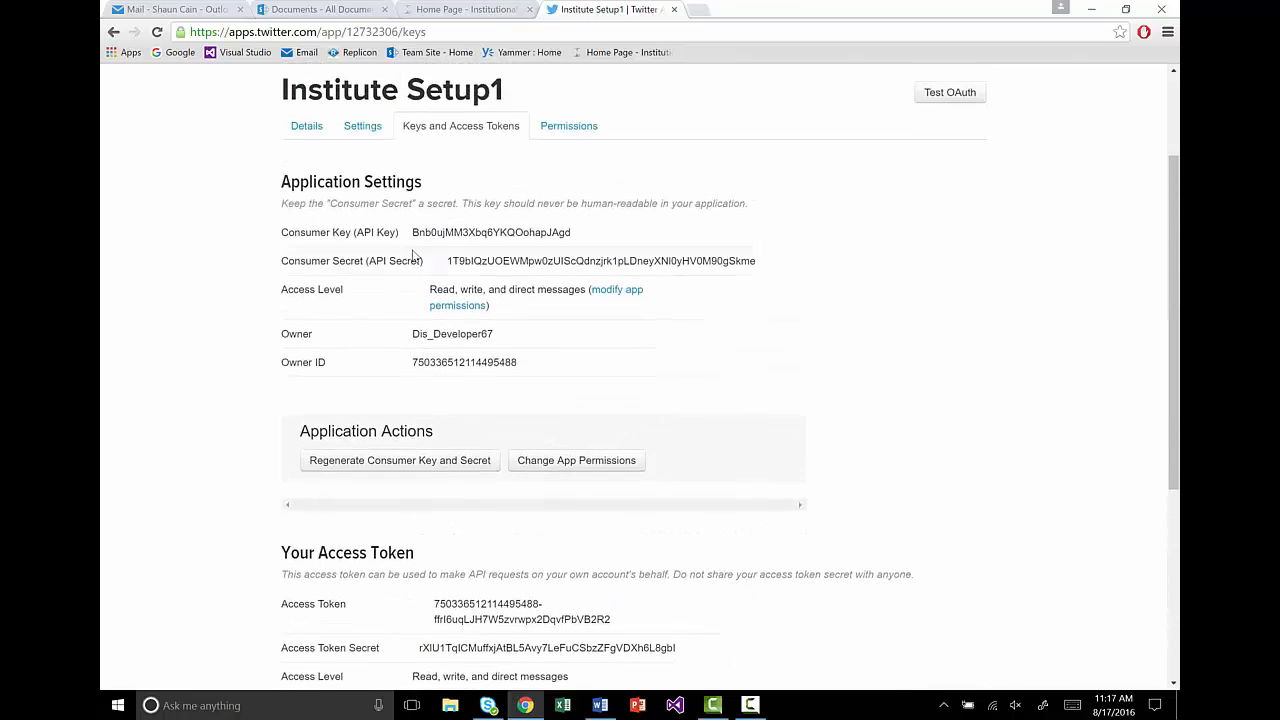
left_click_drag(276, 232, 764, 262)
left_click(755, 294)
scroll(536, 200, "down", 1)
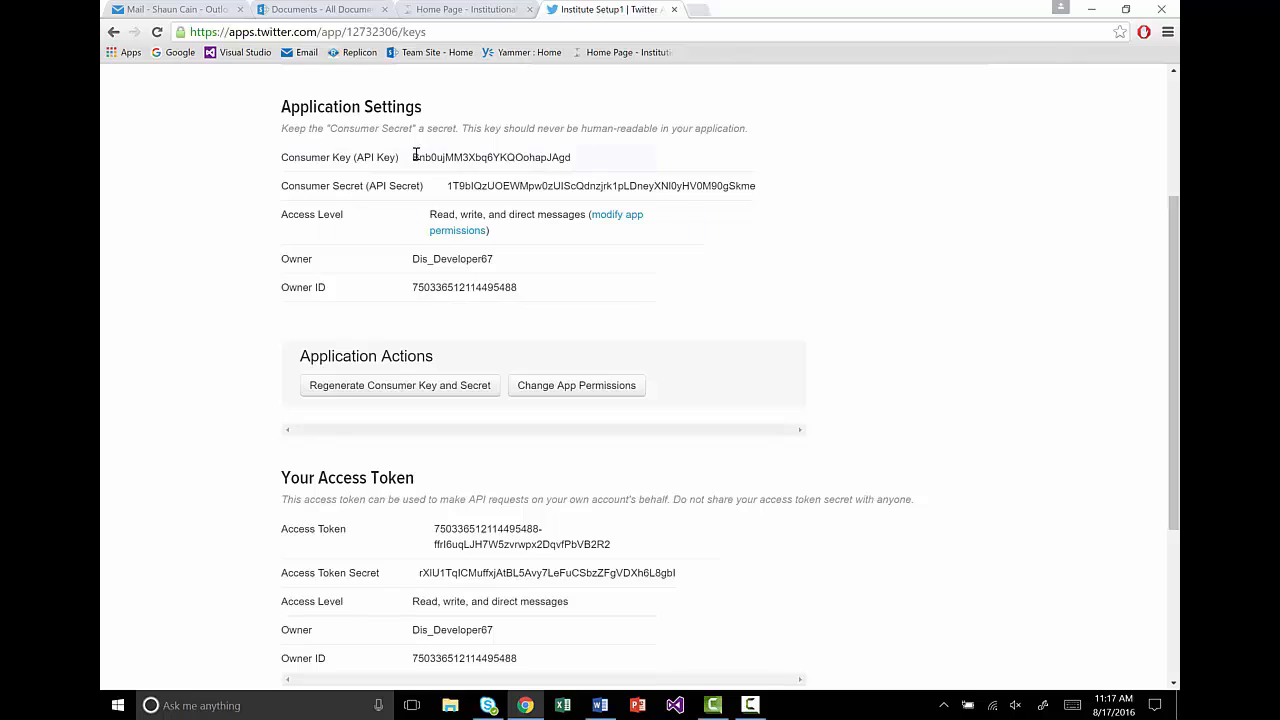
left_click_drag(418, 157, 574, 162)
key("ctrl+c")
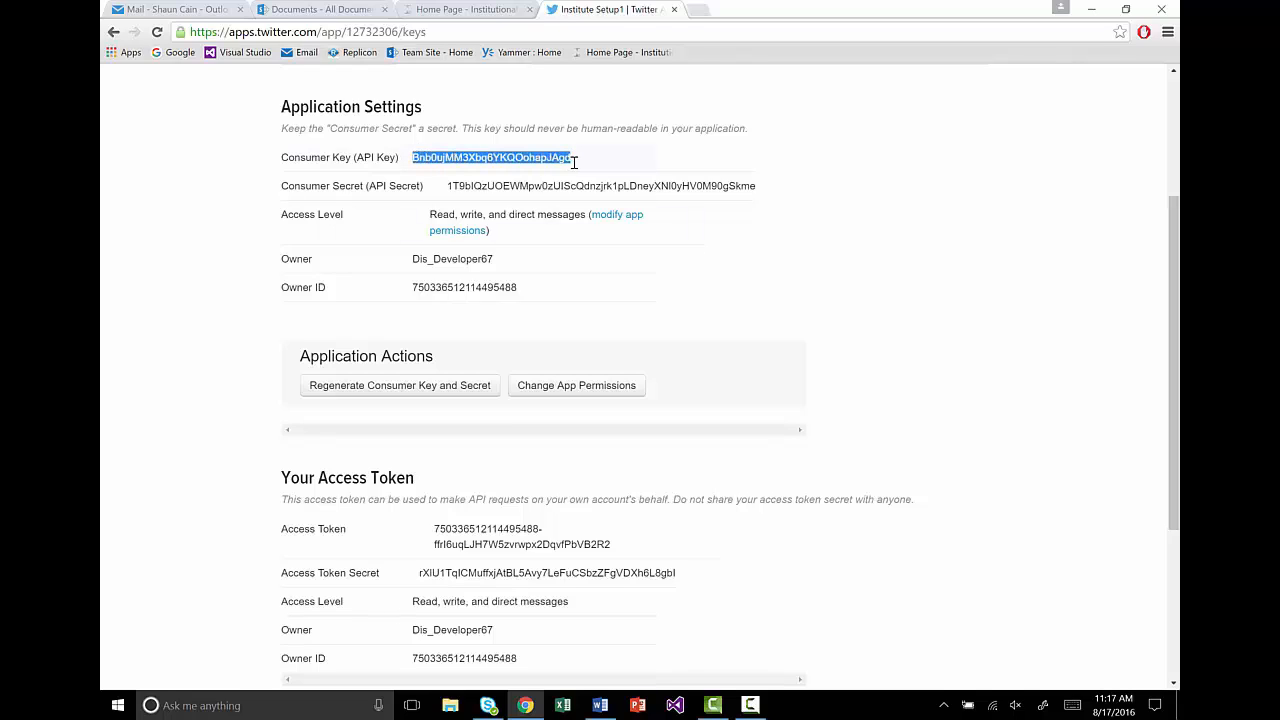
left_click(596, 164)
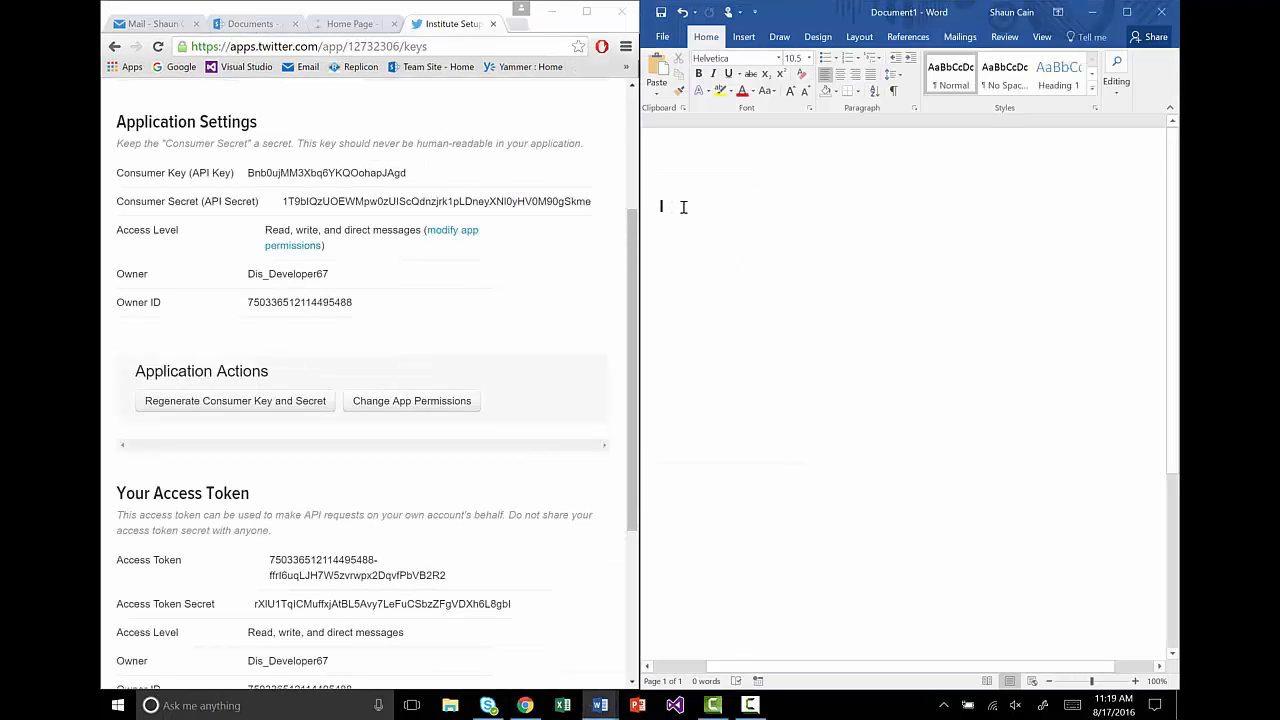
Step: Paste the consumer key and consumer secret into Word on separate lines
key("ctrl+v")
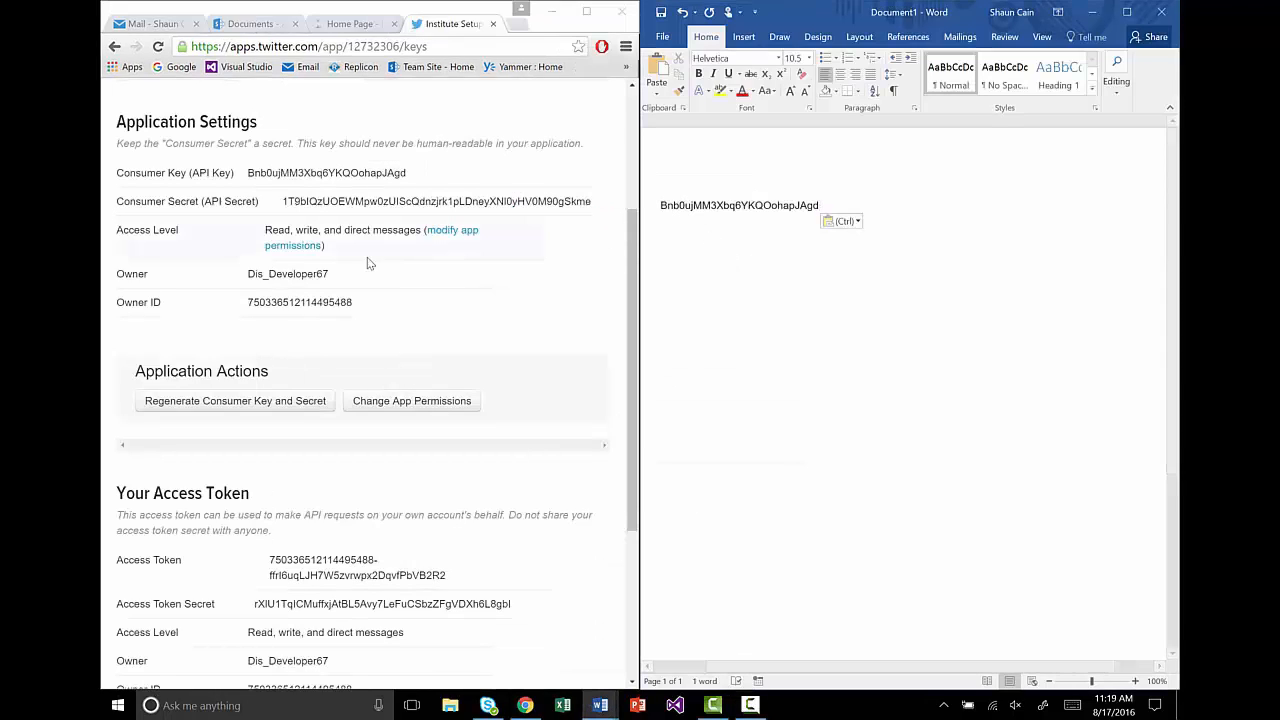
left_click(280, 206)
left_click_drag(280, 206, 596, 211)
key("ctrl+c")
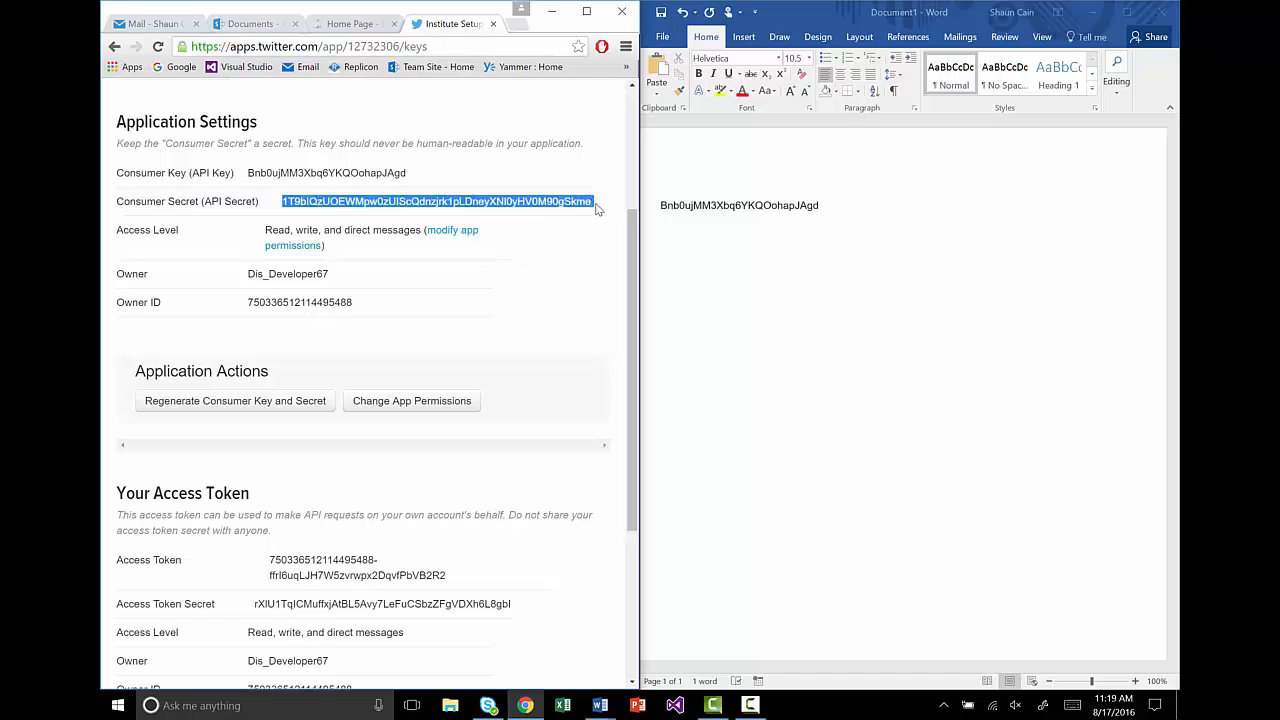
left_click(688, 234)
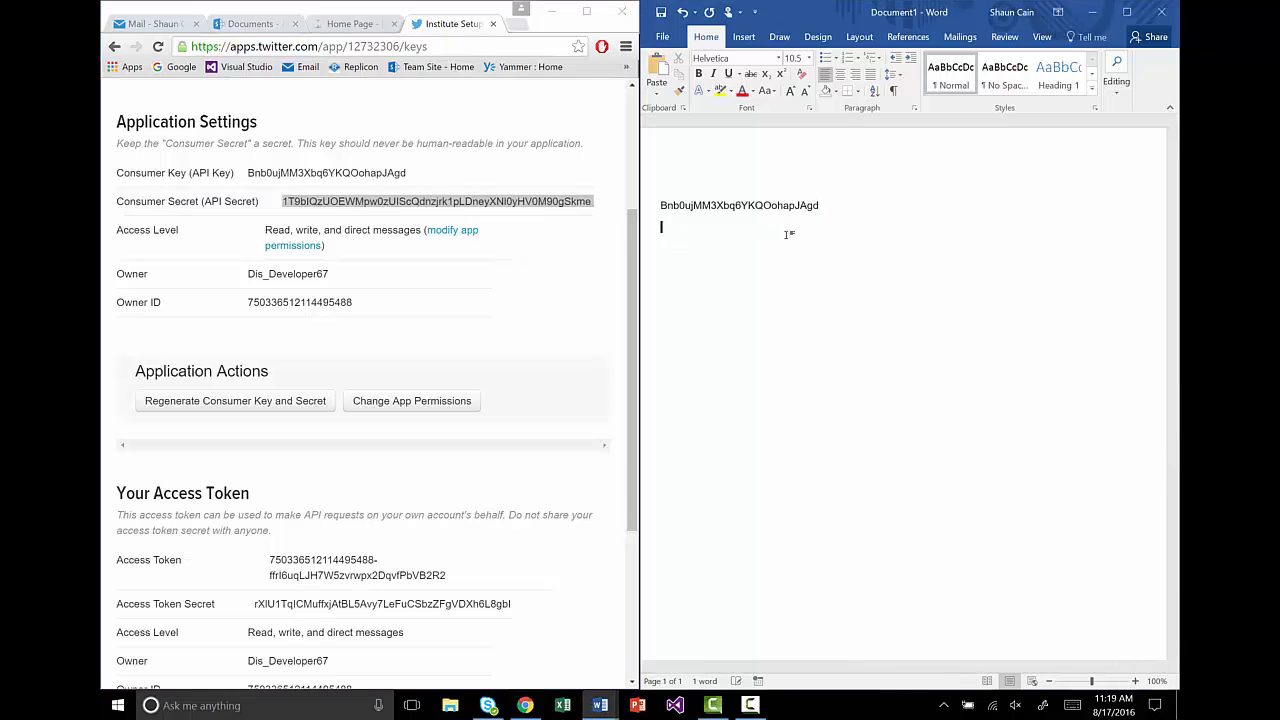
key("ctrl+v")
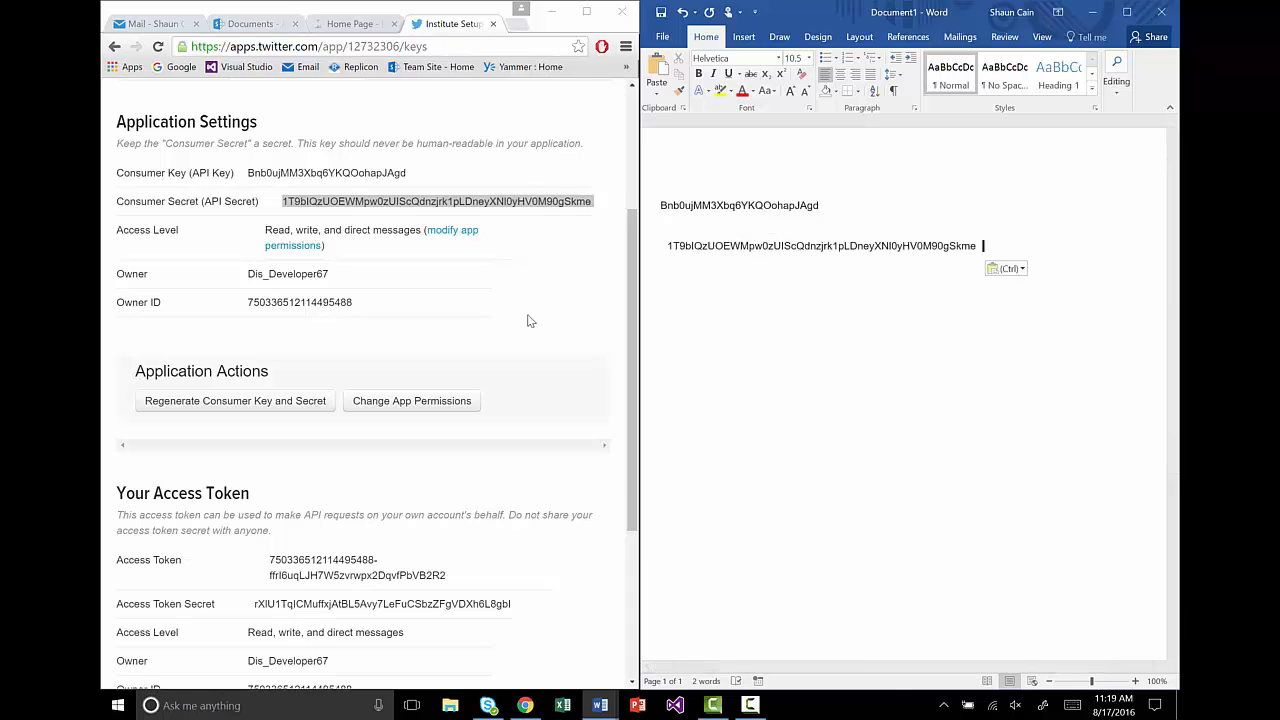
Step: Copy the access token and access token secret into Word as the next two lines
left_click(280, 560)
left_click_drag(280, 560, 461, 584)
key("ctrl+c")
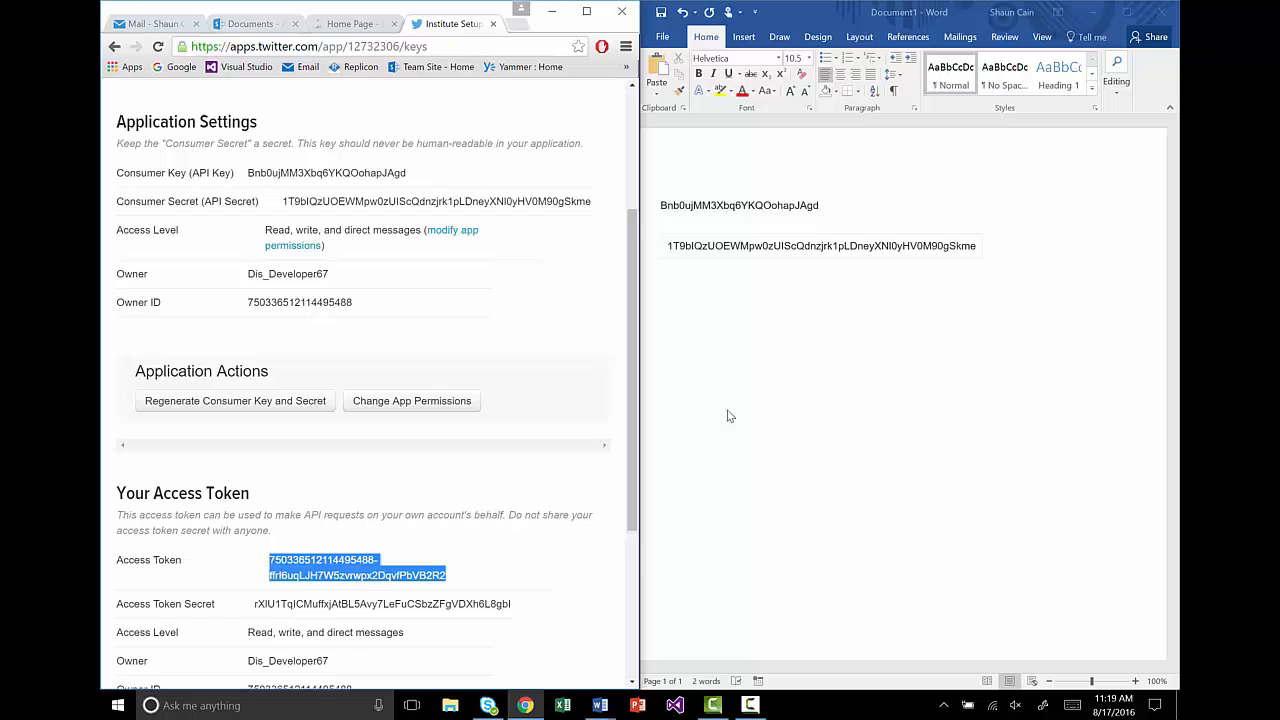
left_click(737, 309)
key("ctrl+v")
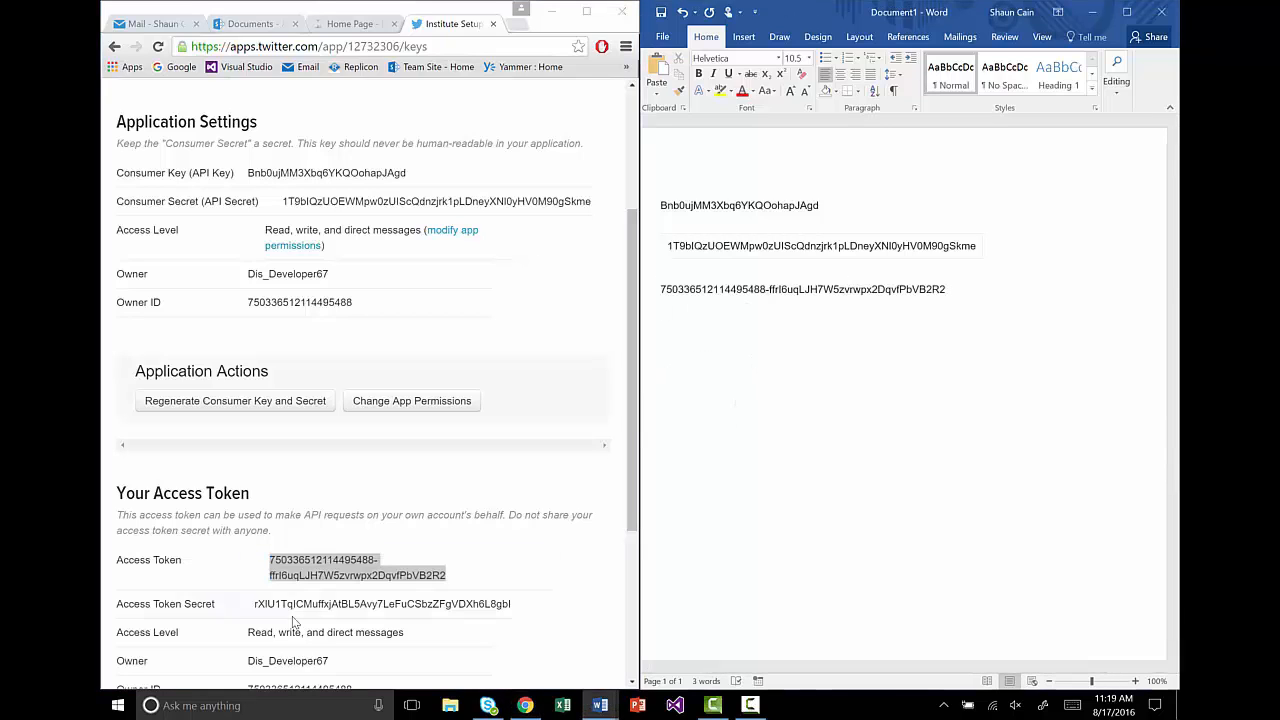
left_click_drag(254, 604, 518, 614)
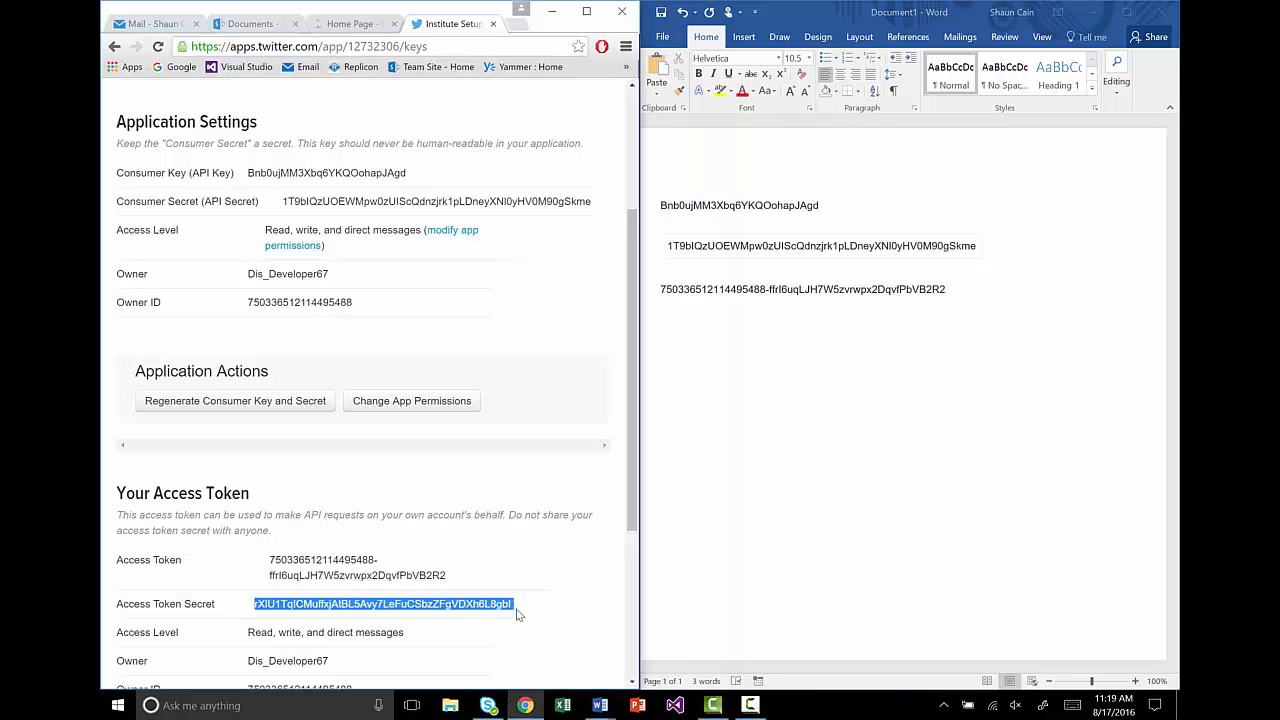
key("ctrl+c")
left_click(715, 347)
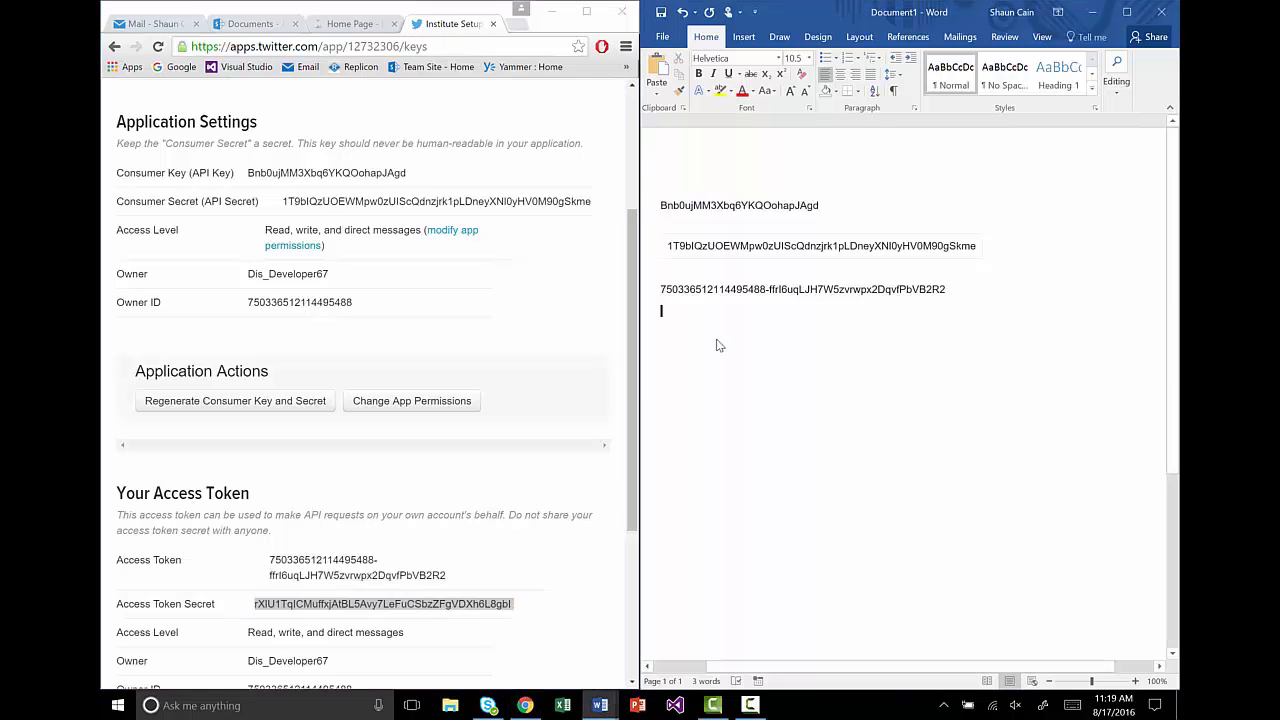
key("ctrl+v")
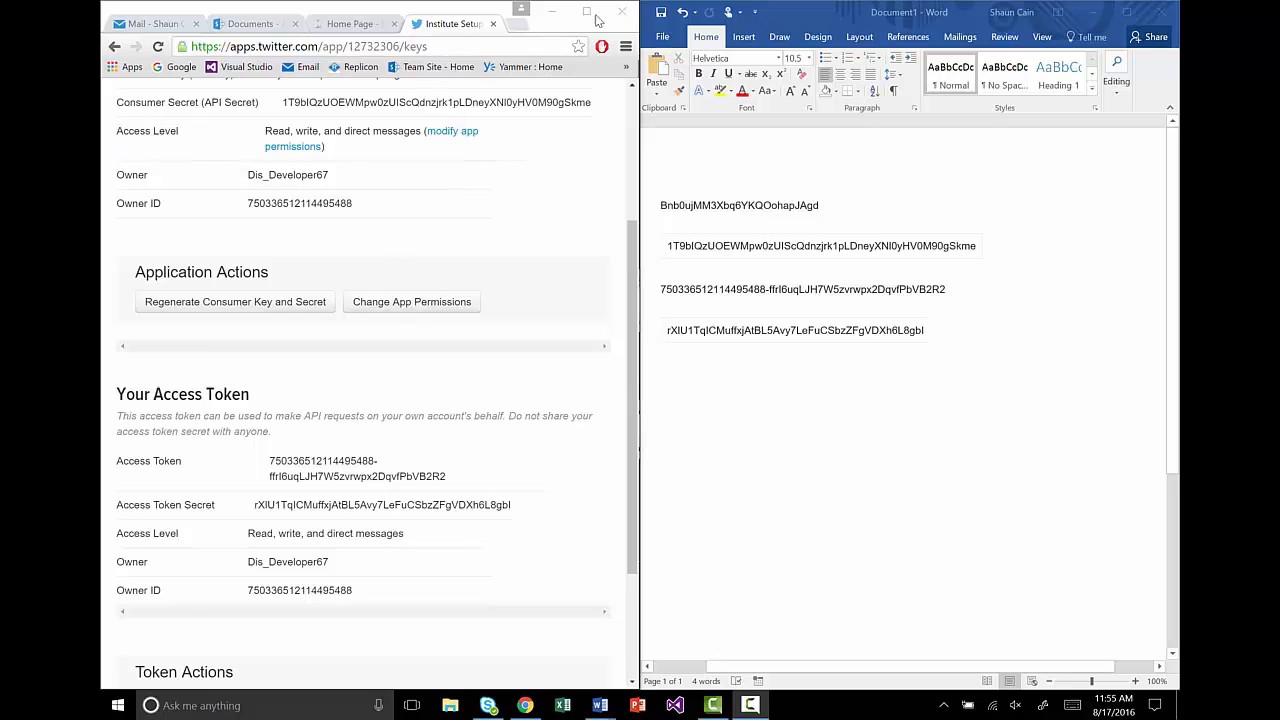
Step: Maximize Chrome, return from the developer site to Twitter, and log out of Dis_Developer67
left_click(594, 15)
scroll(981, 83, "up", 3)
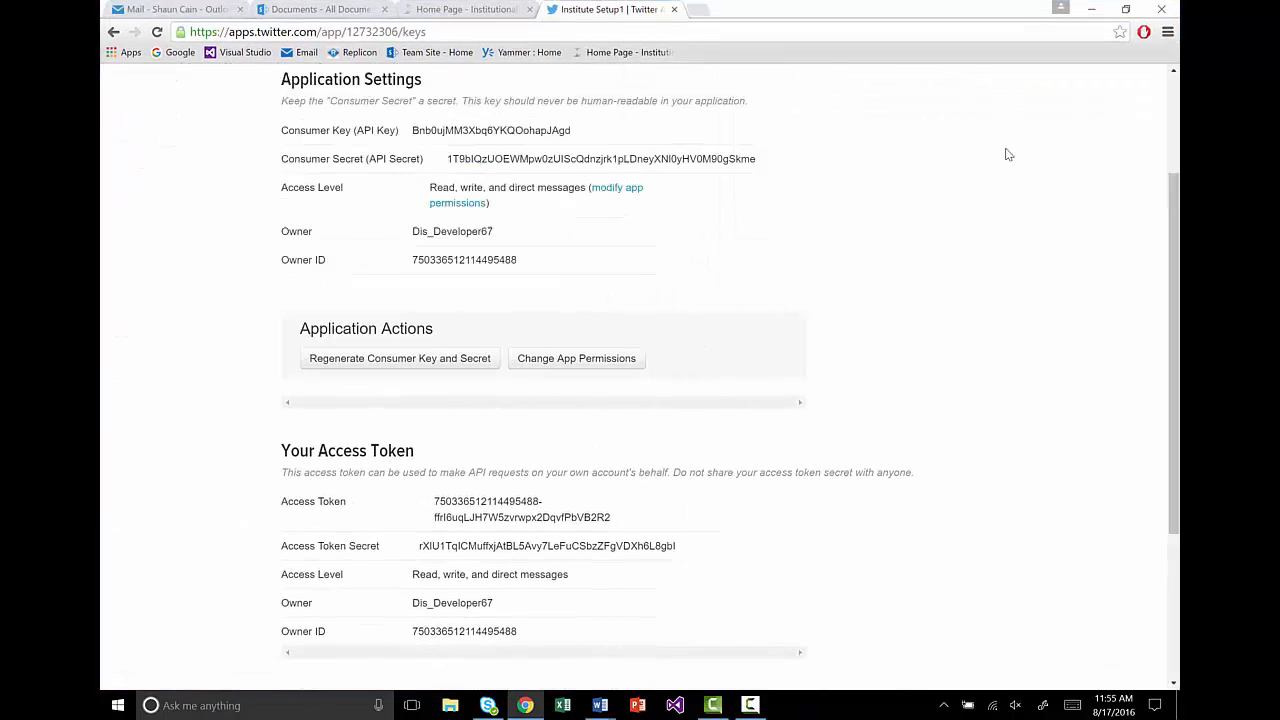
left_click(970, 84)
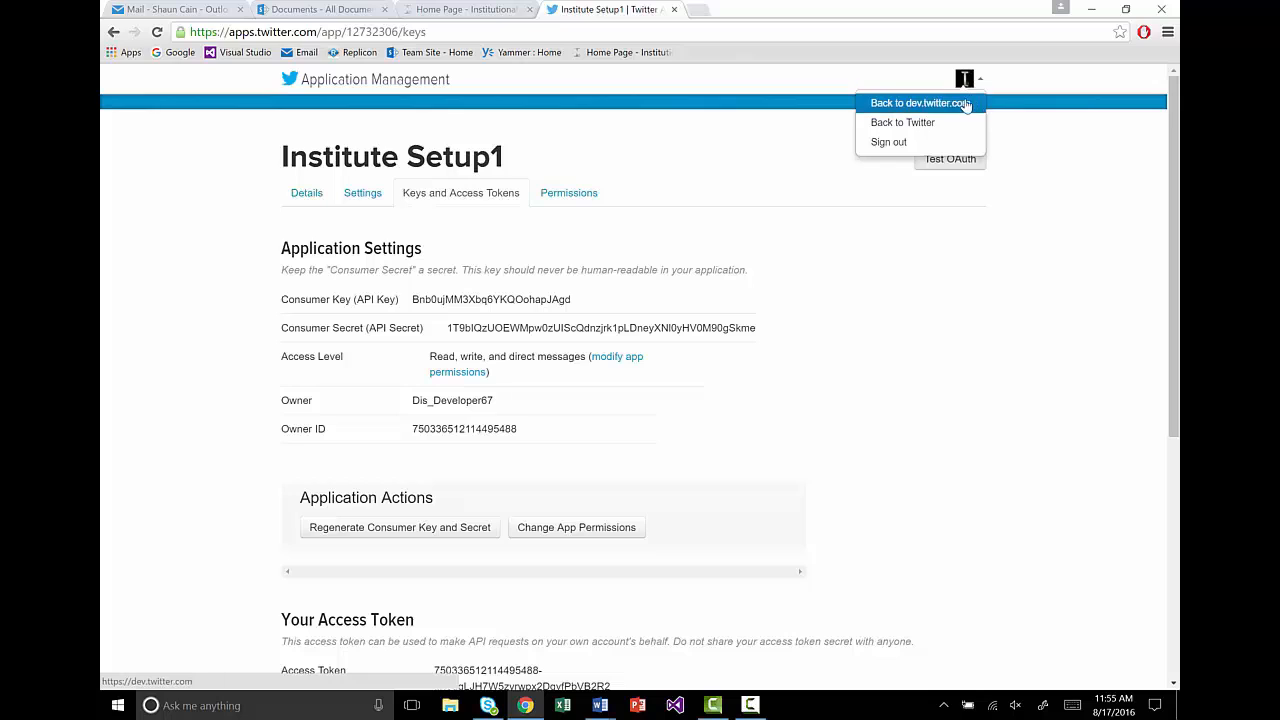
left_click(924, 126)
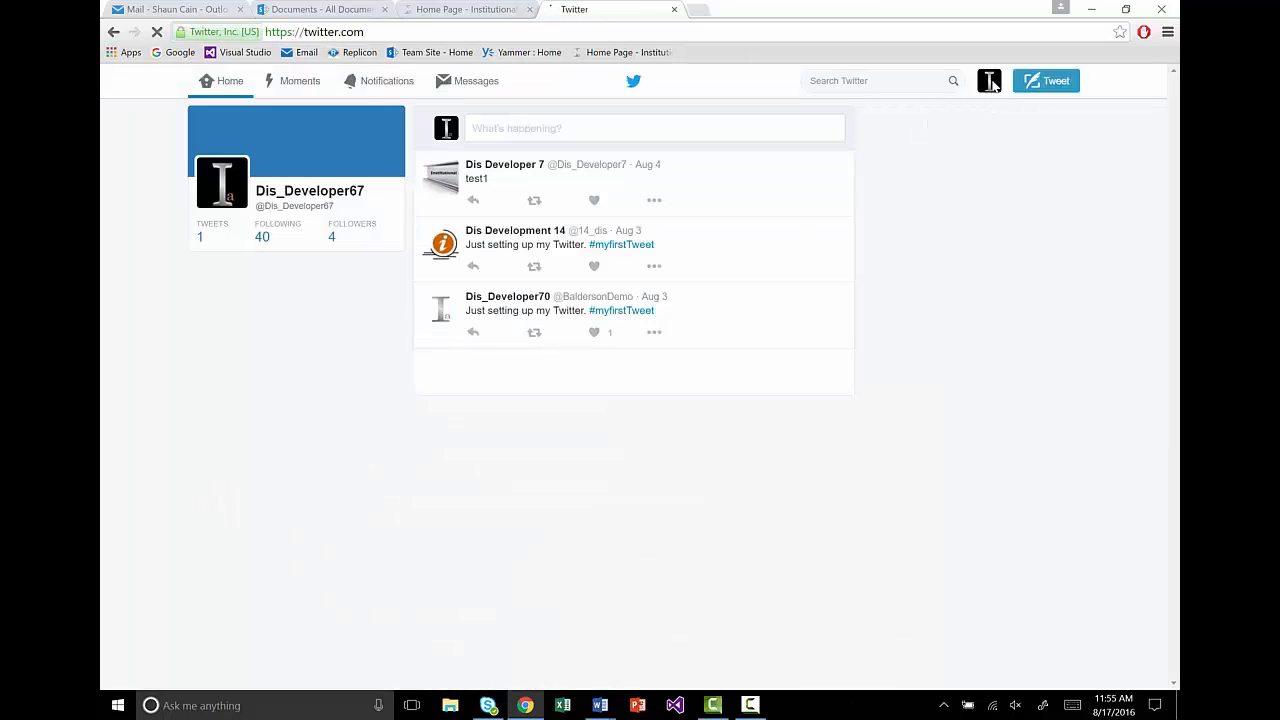
left_click(989, 81)
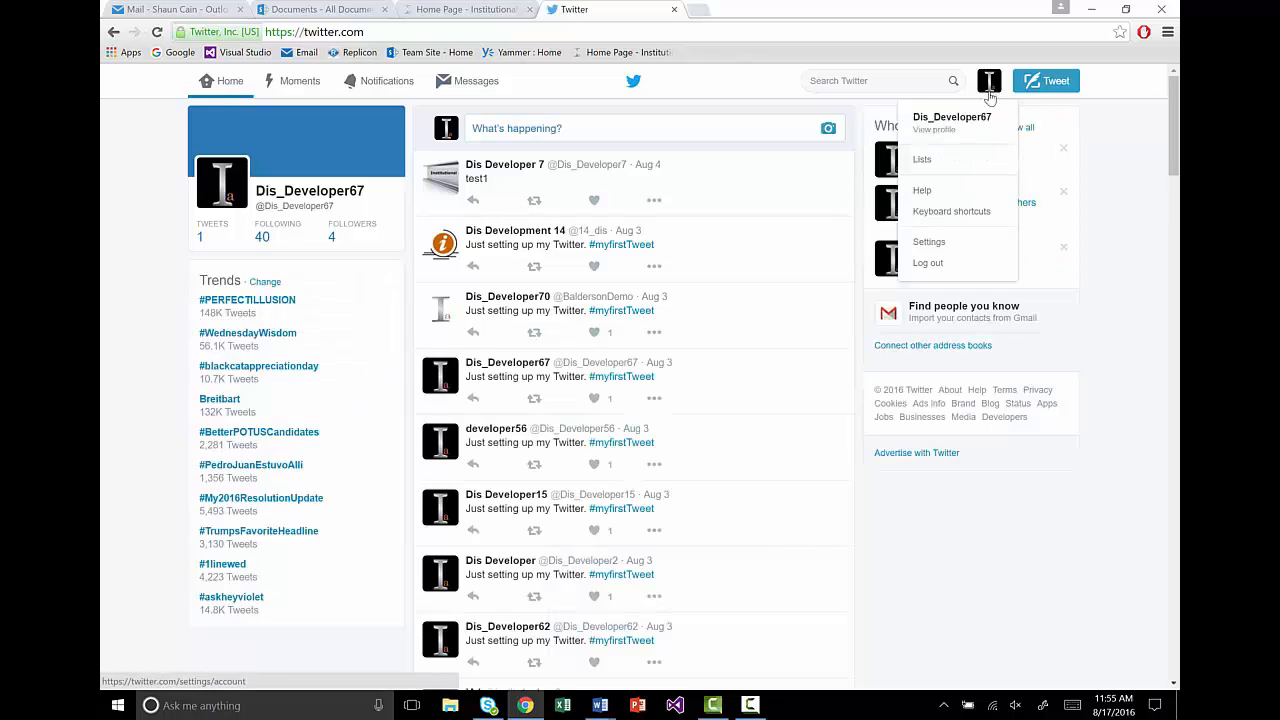
left_click(948, 266)
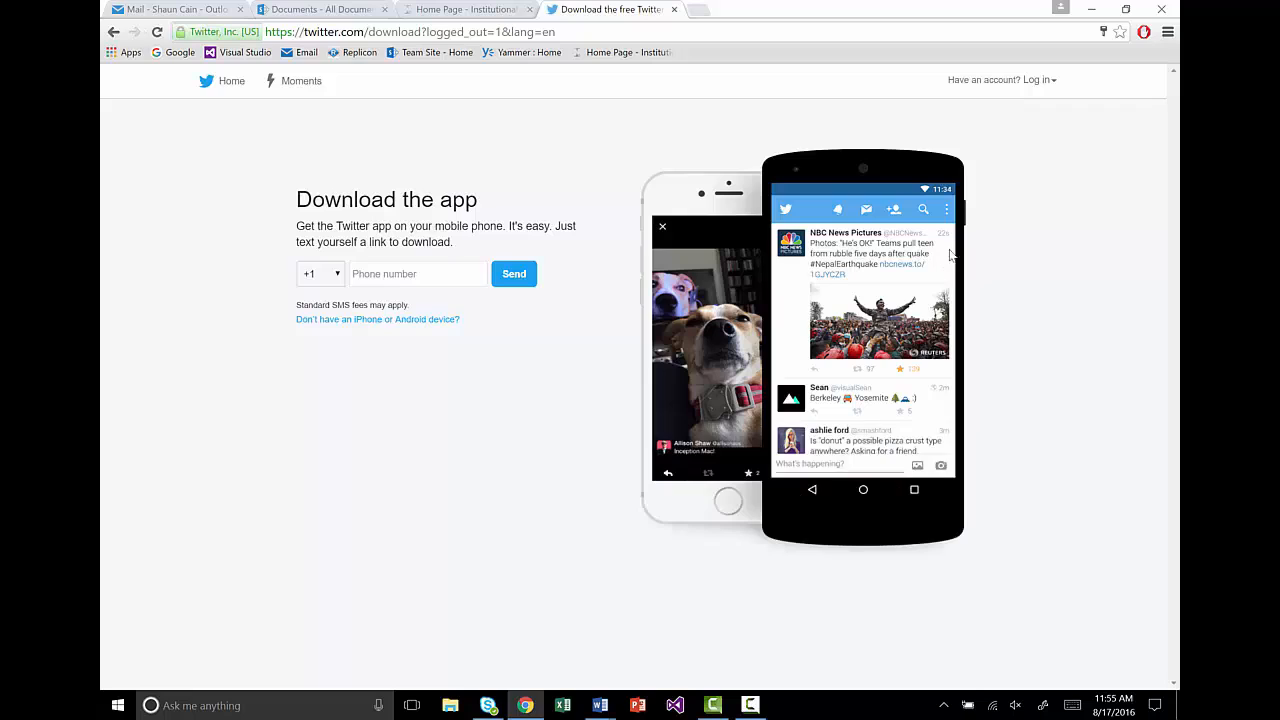
Step: Log back in to Twitter with the saved personal account
left_click(1040, 80)
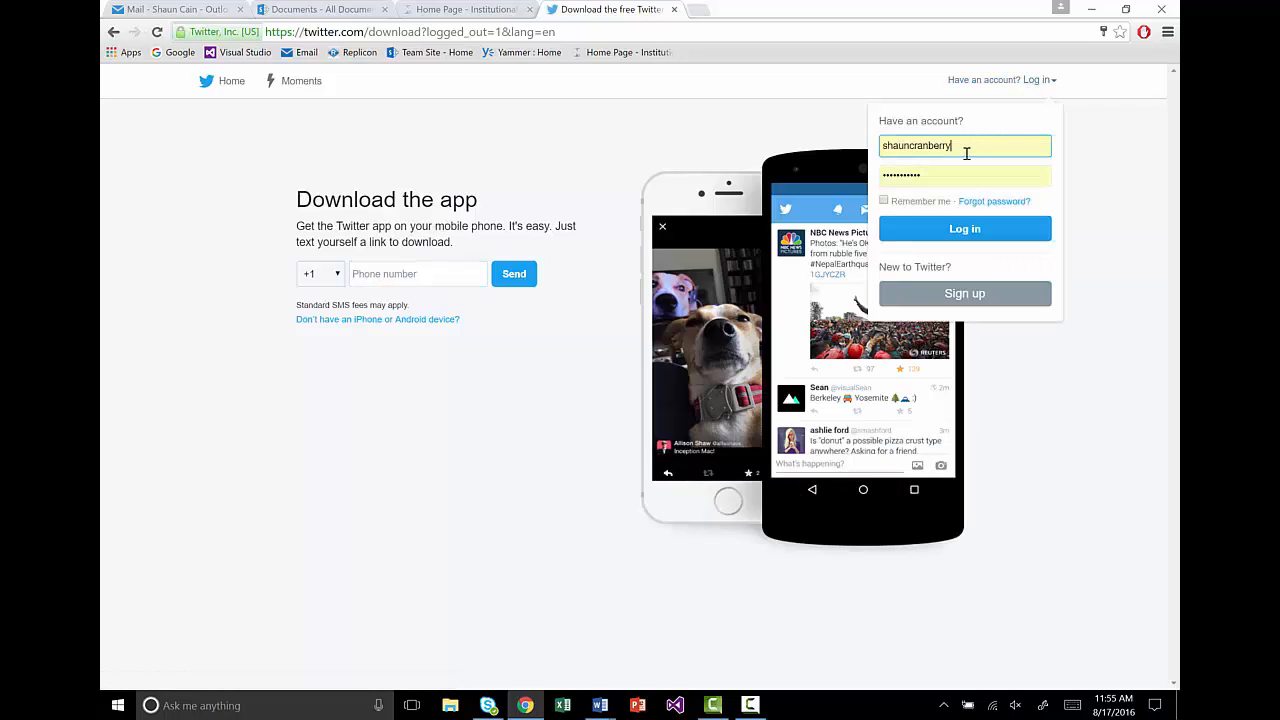
left_click_drag(953, 148, 881, 148)
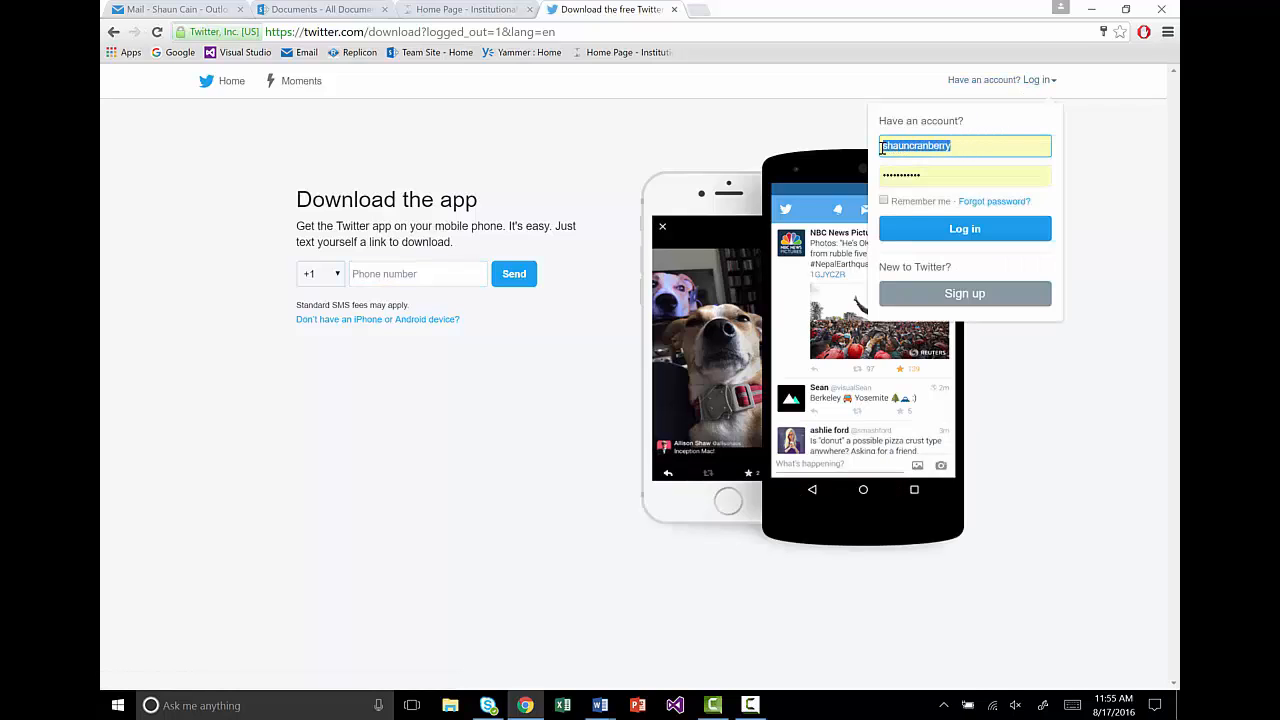
left_click(960, 147)
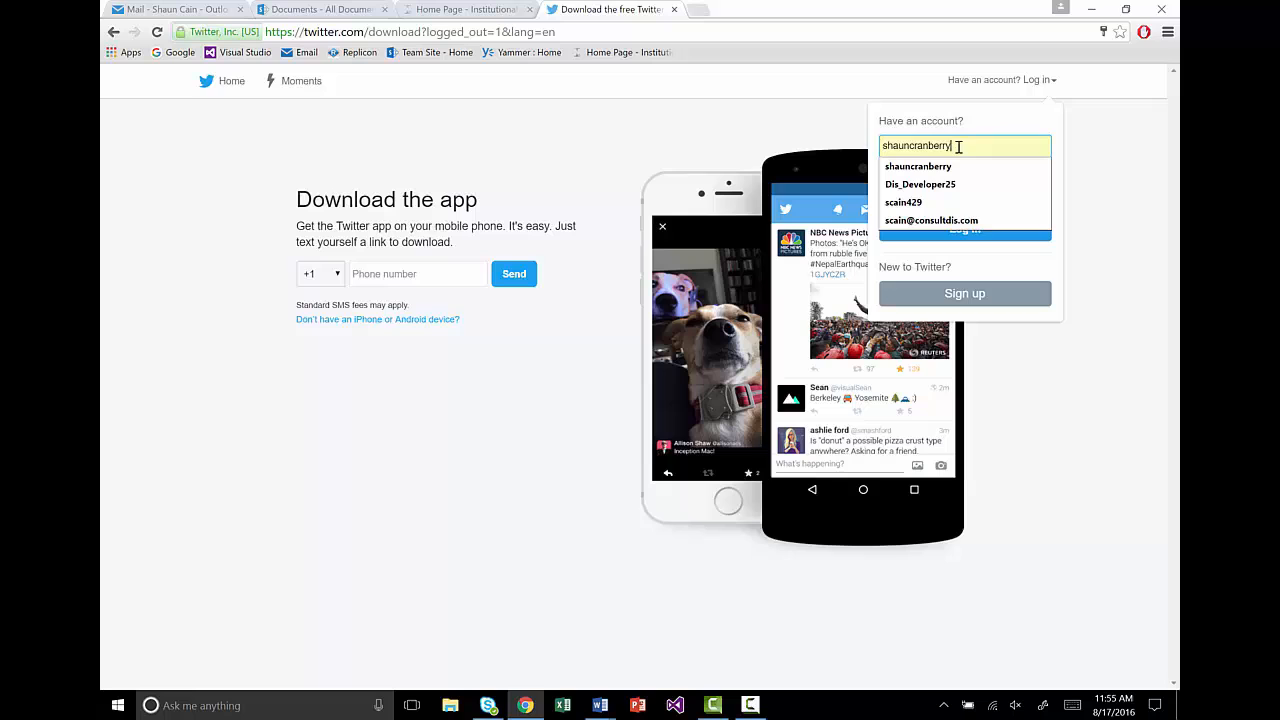
left_click(940, 238)
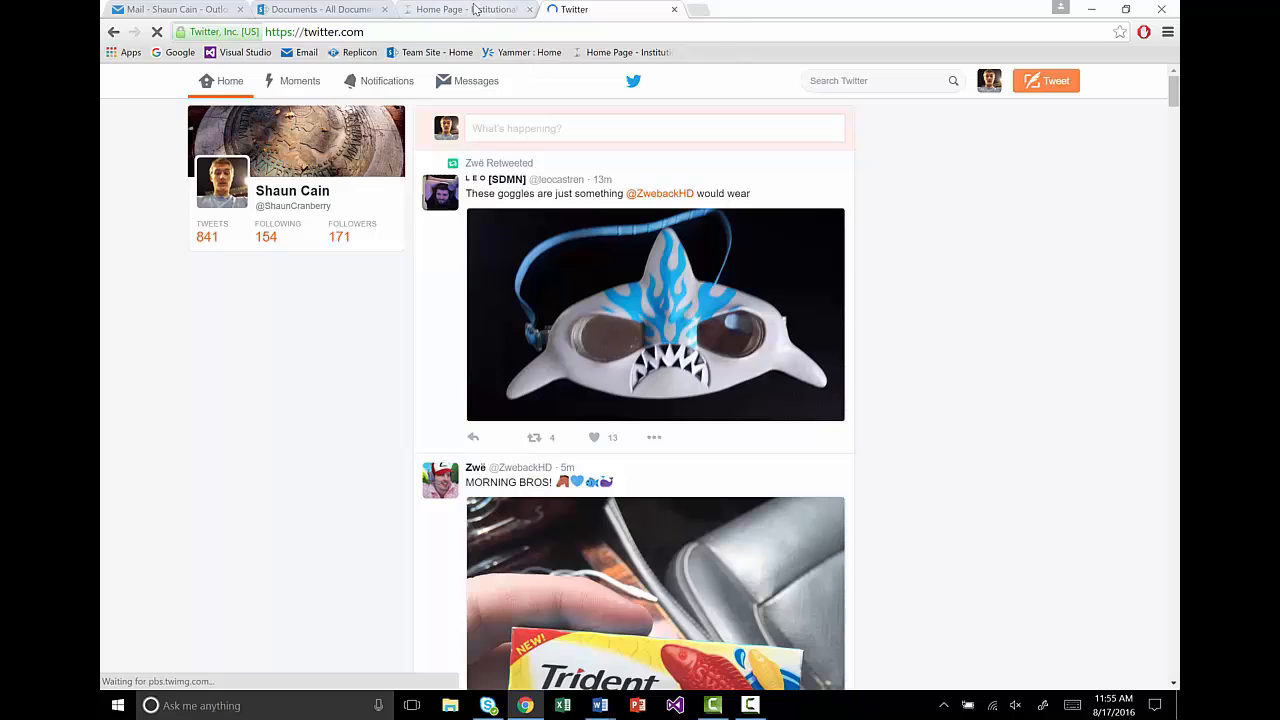
Step: Open Alerts messaging, choose the developer account's group, and accept the Terms of Service
left_click(476, 10)
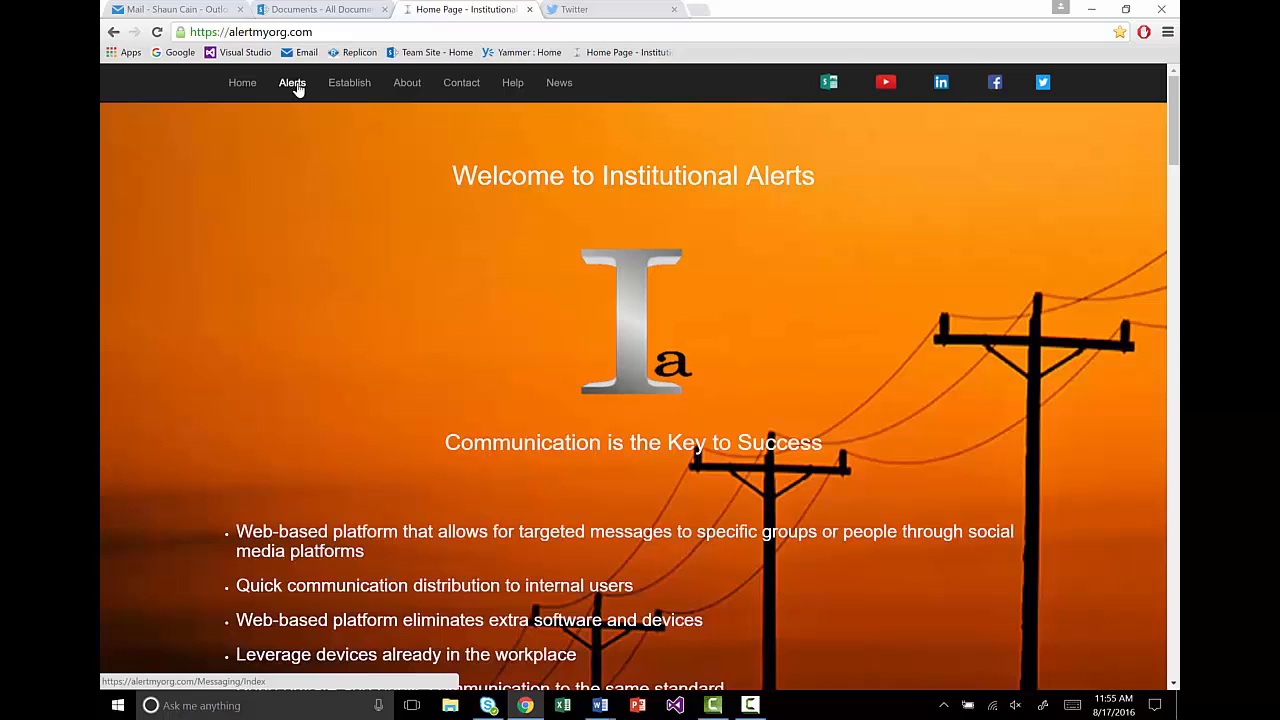
left_click(295, 85)
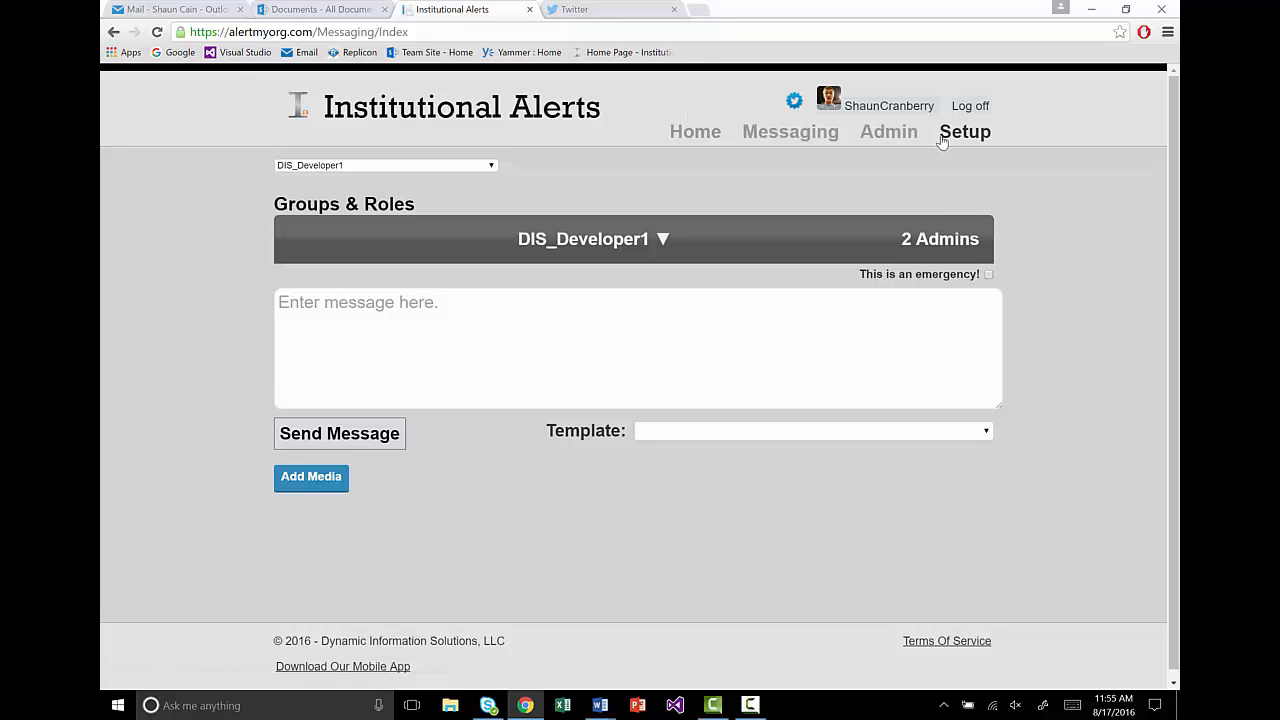
left_click(434, 166)
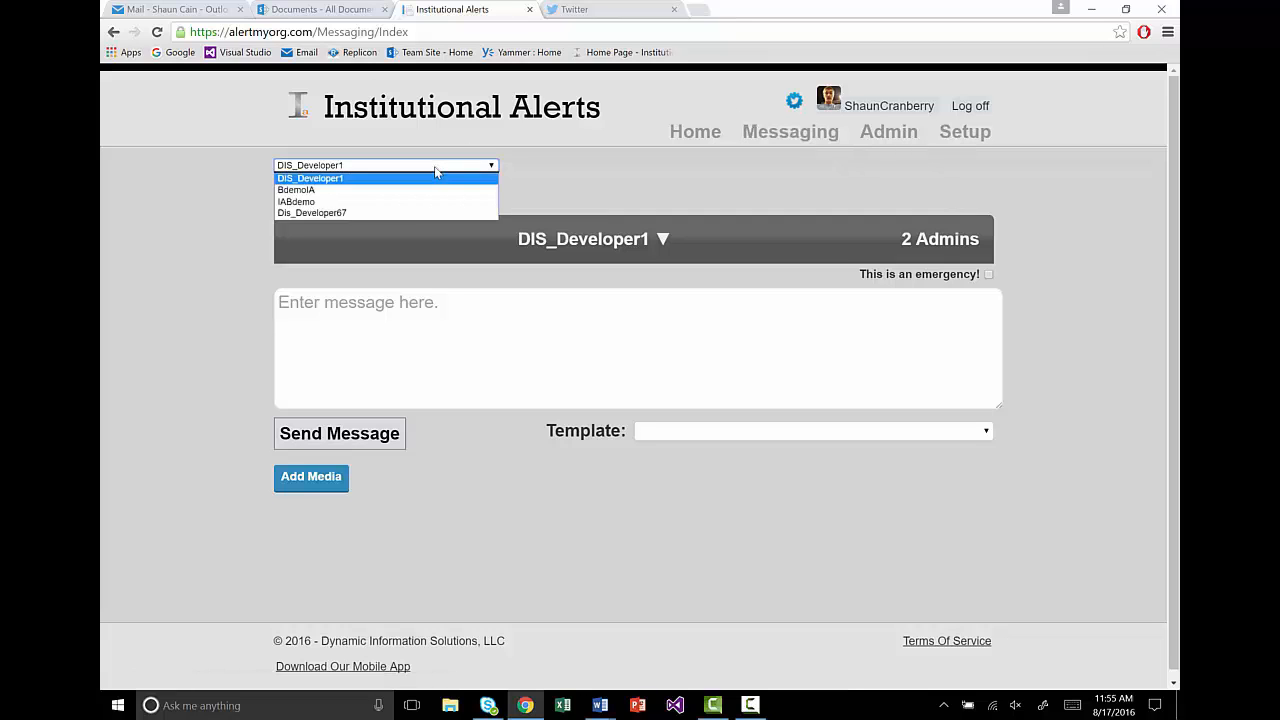
left_click(390, 213)
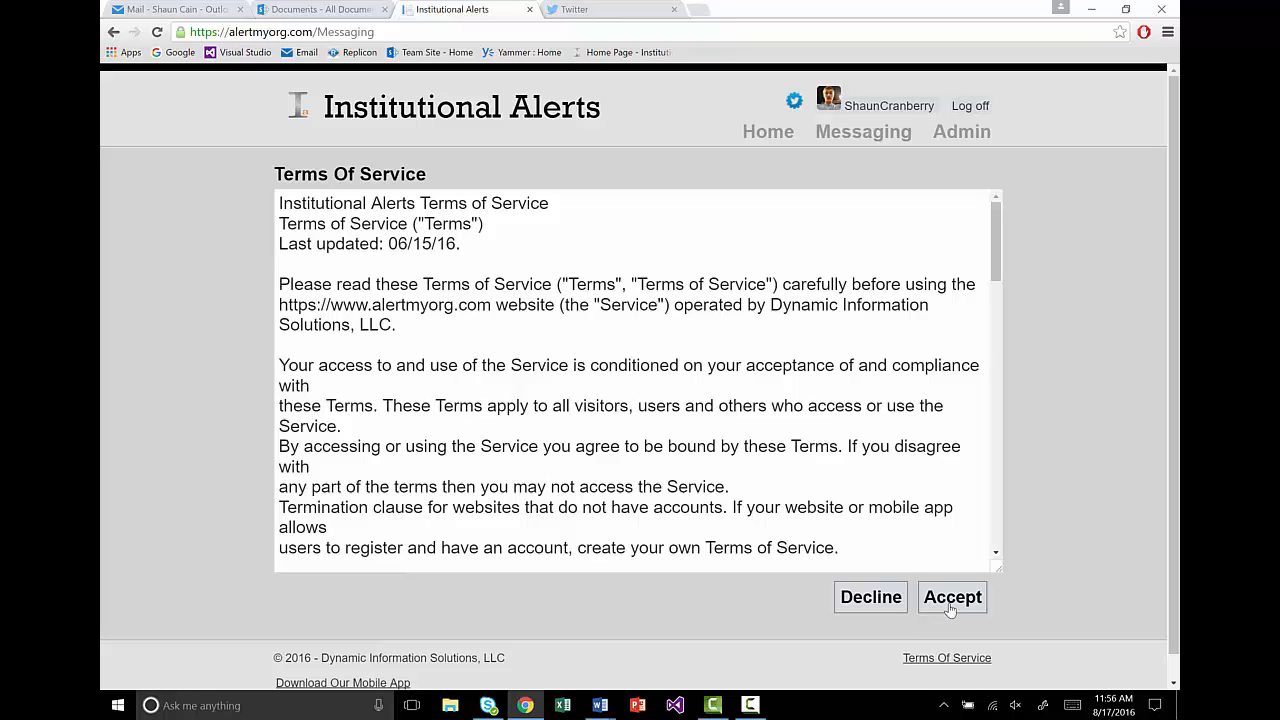
left_click(950, 606)
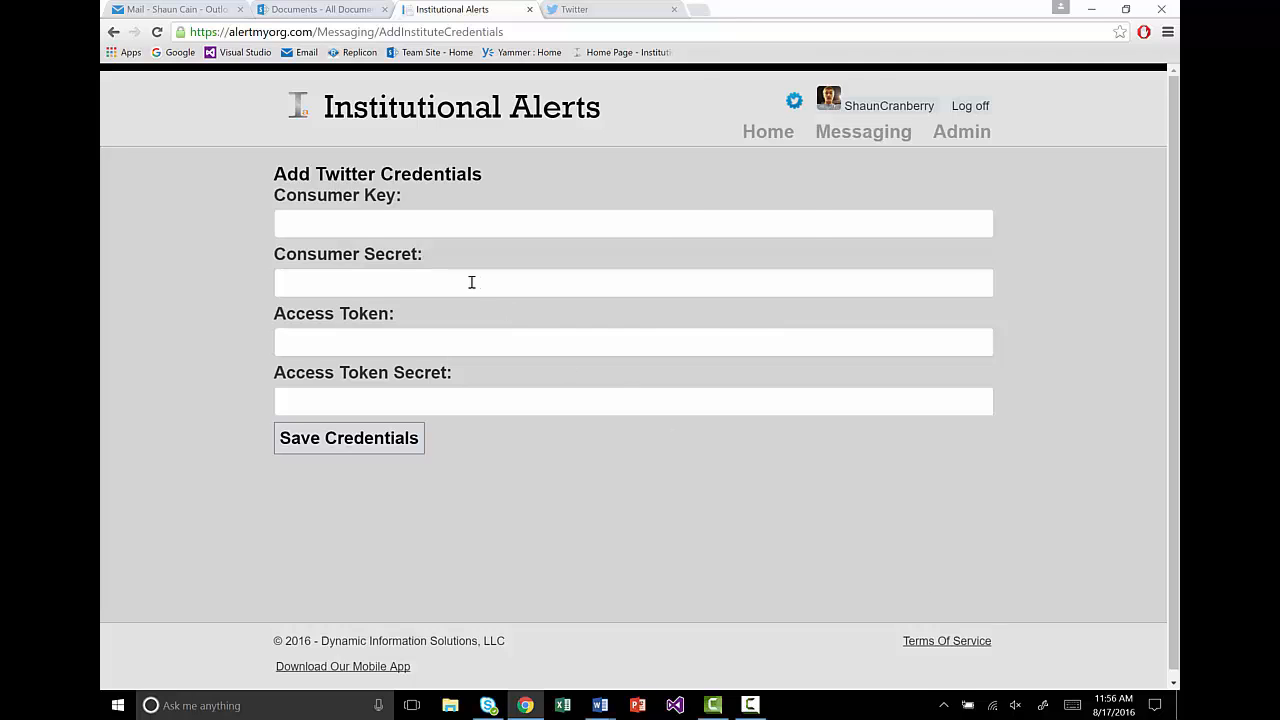
Step: Put the browser beside the Word notes and paste the consumer key into Consumer Key
key("super+Left")
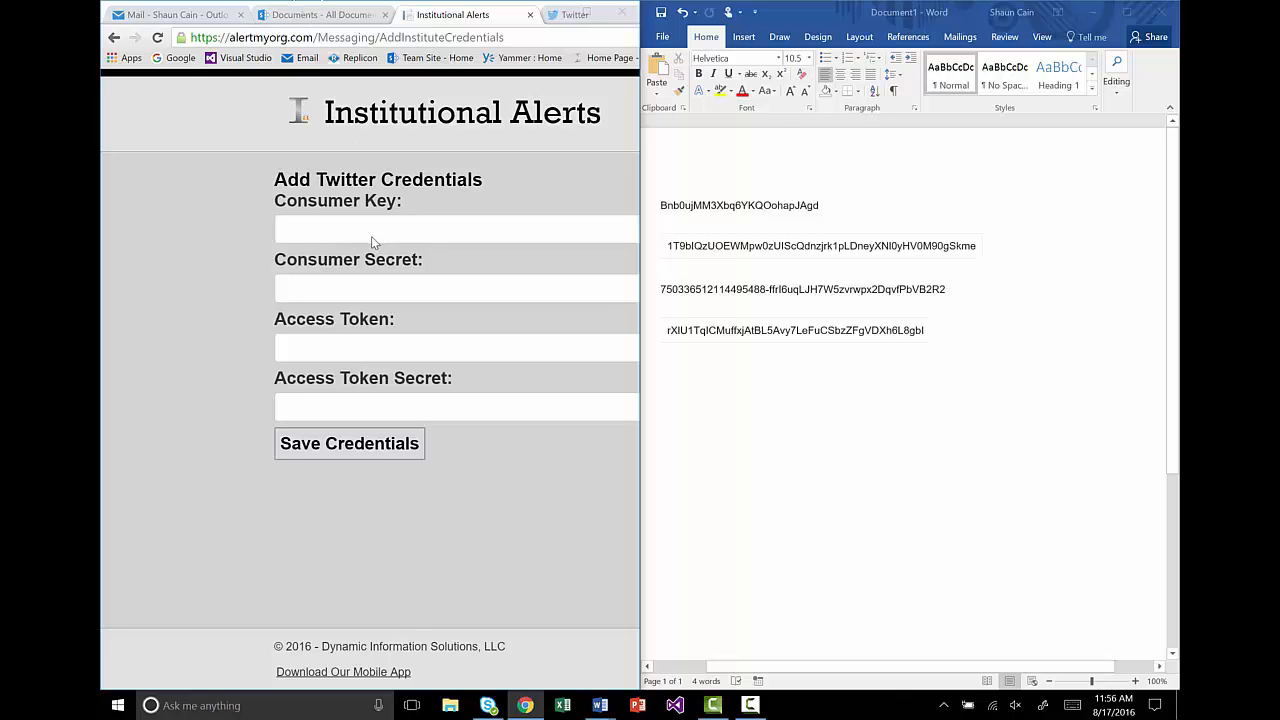
left_click(433, 411)
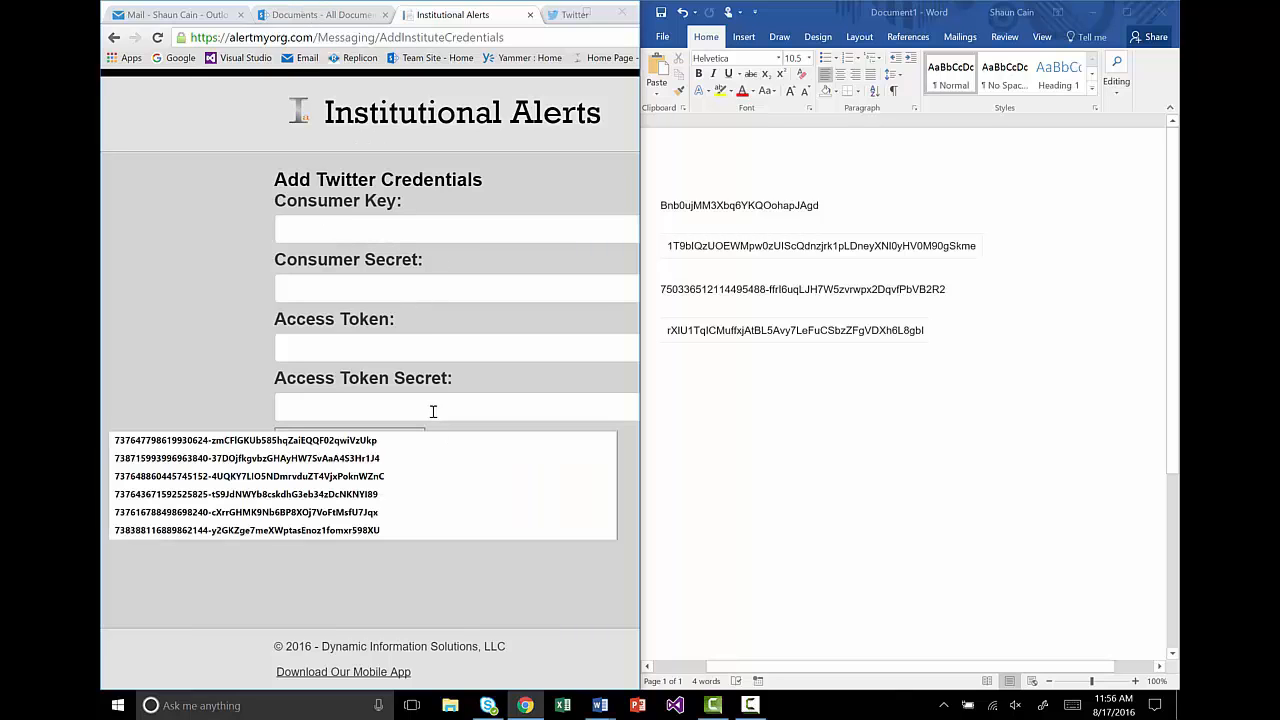
left_click(344, 220)
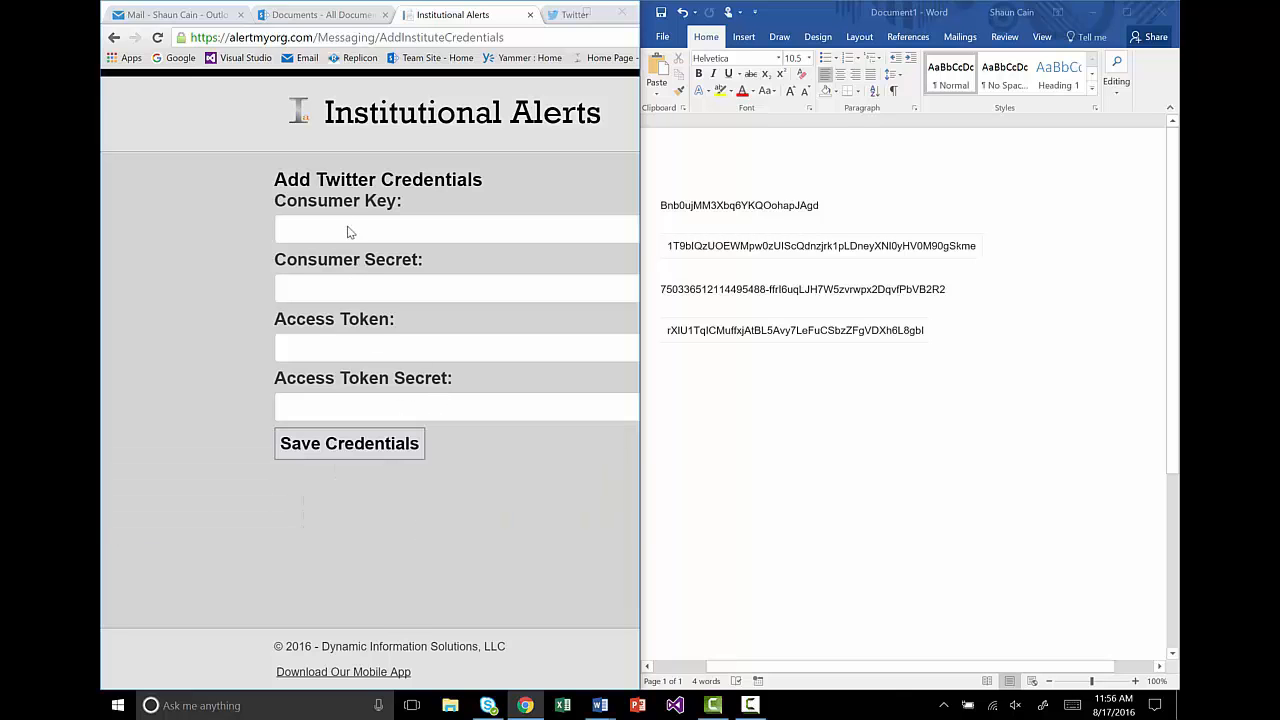
left_click(587, 12)
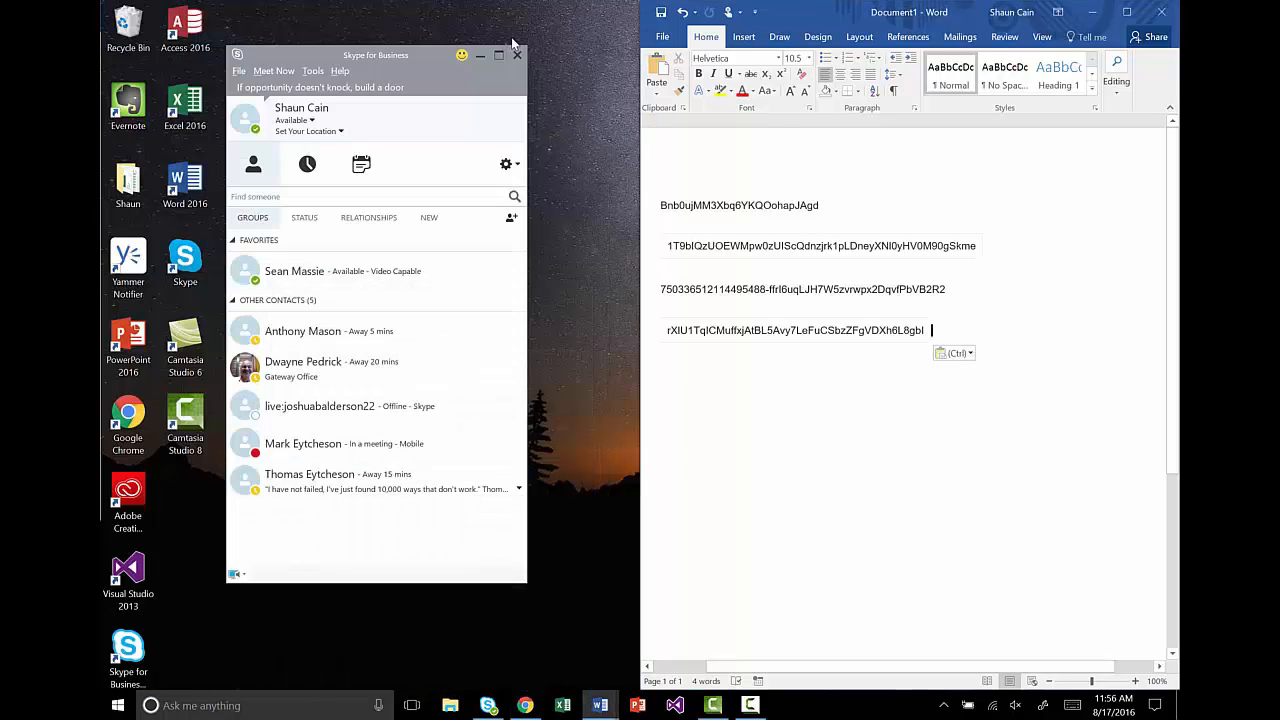
left_click(525, 705)
left_click(271, 301)
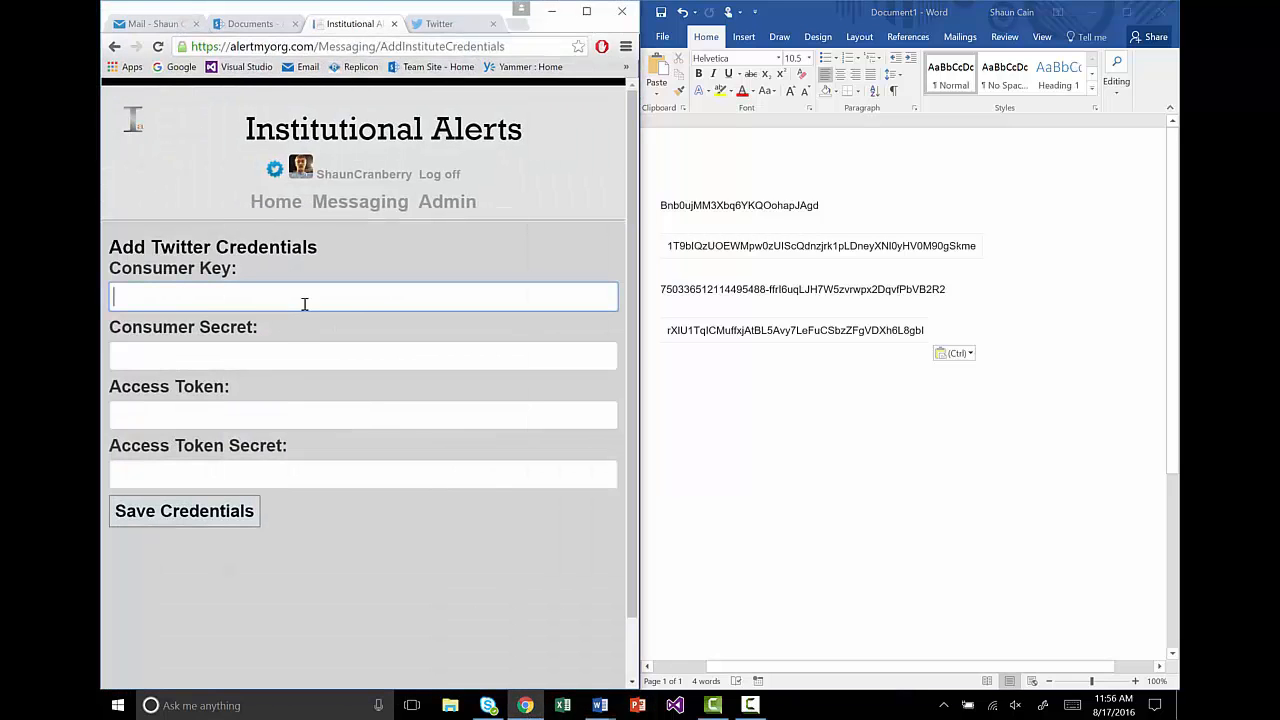
left_click(827, 208)
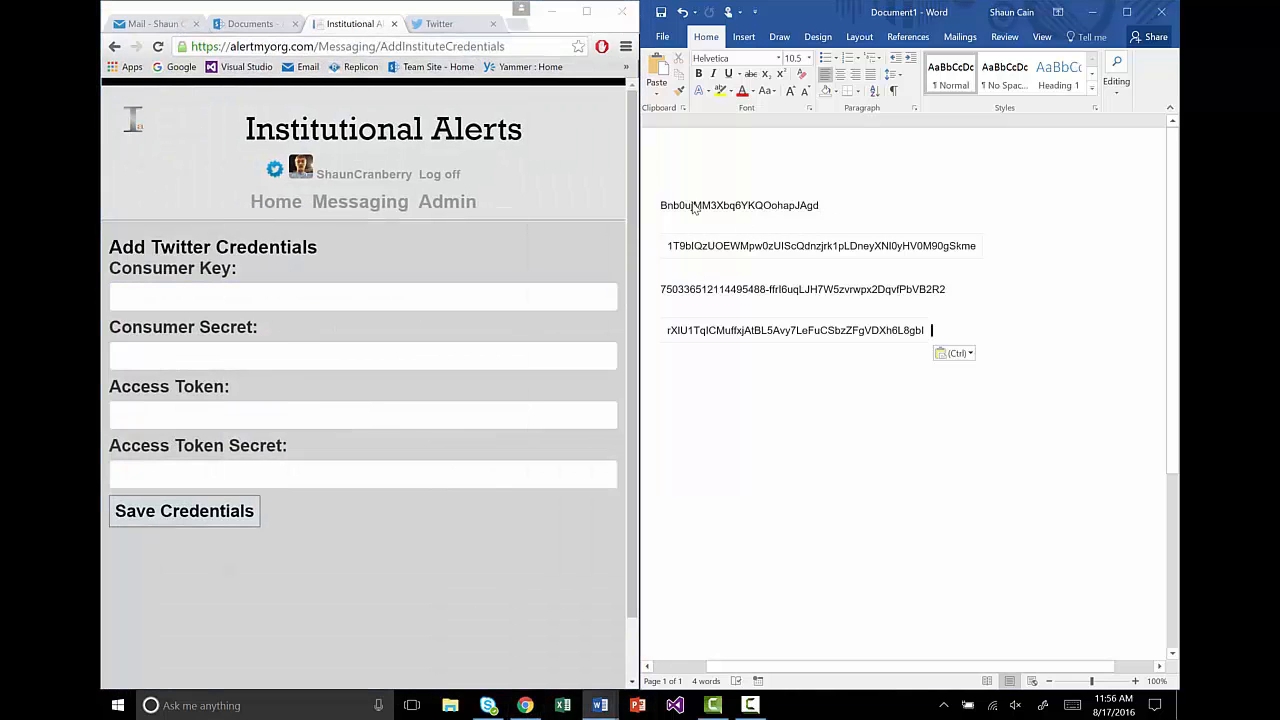
left_click_drag(822, 206, 657, 206)
key("ctrl+c")
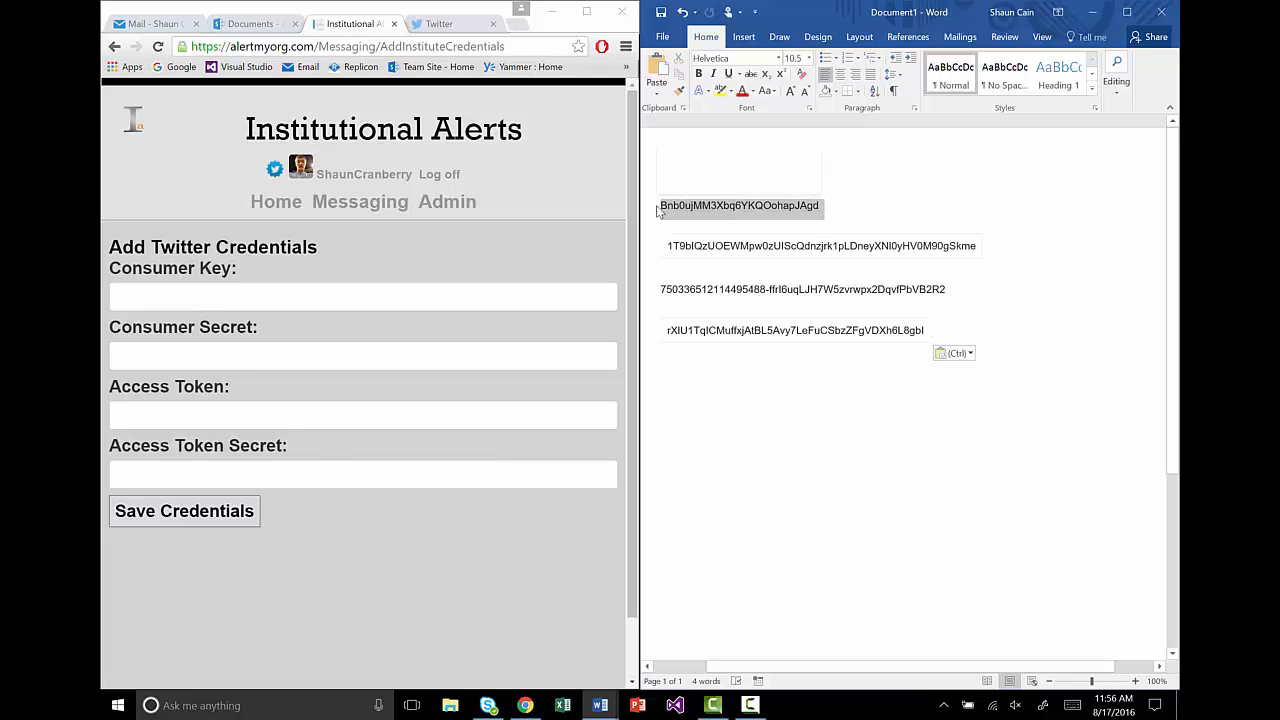
left_click(214, 300)
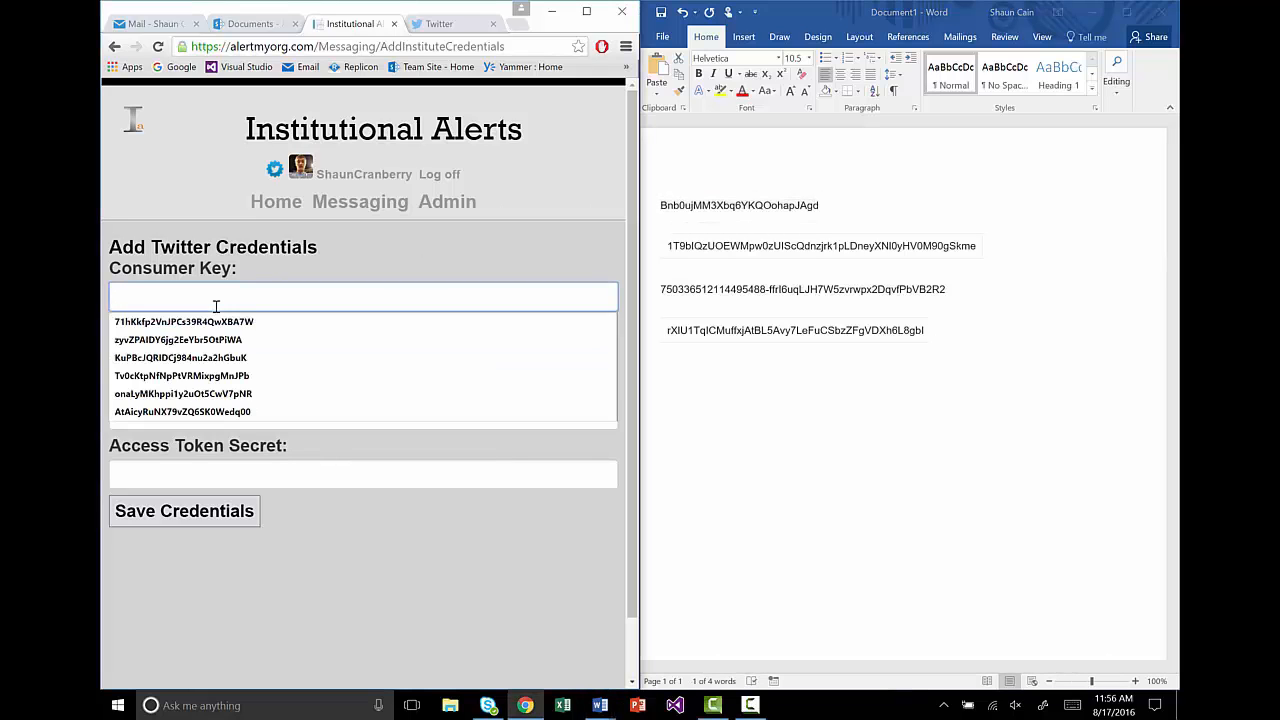
key("ctrl+v")
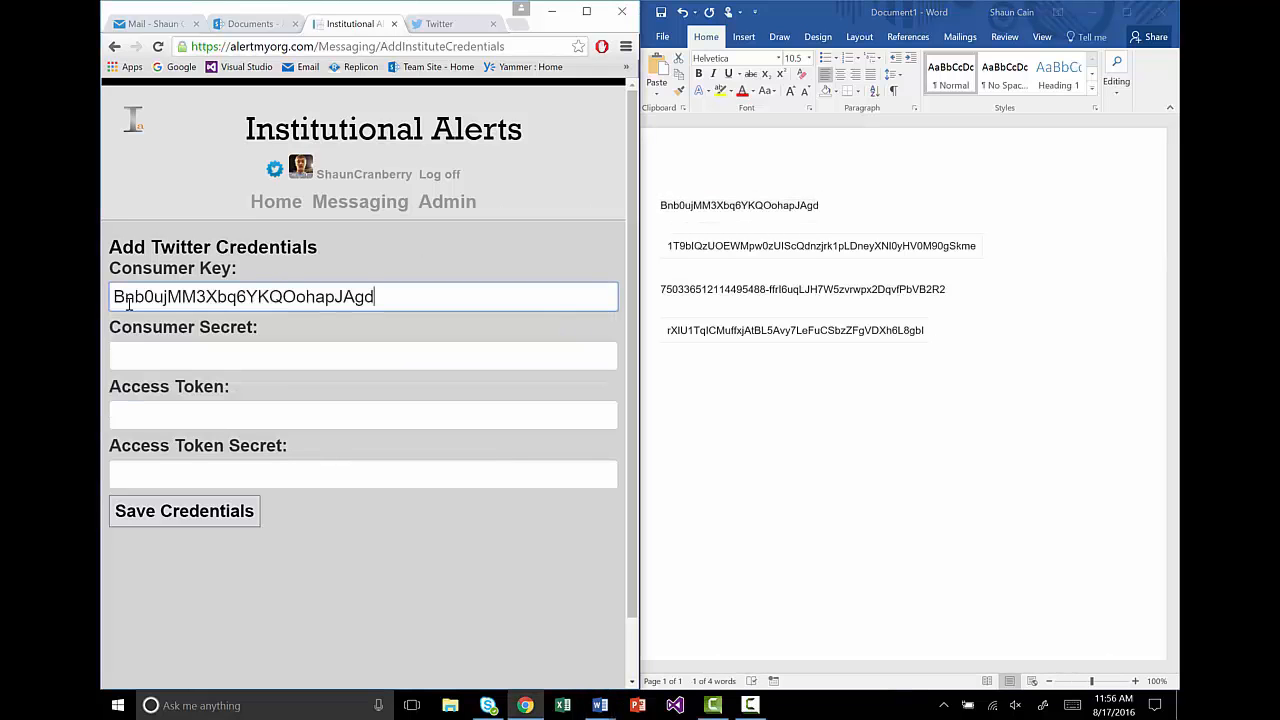
Step: Copy the consumer secret and access token from Word into their matching fields
left_click(978, 248)
left_click_drag(979, 247, 670, 260)
key("ctrl+c")
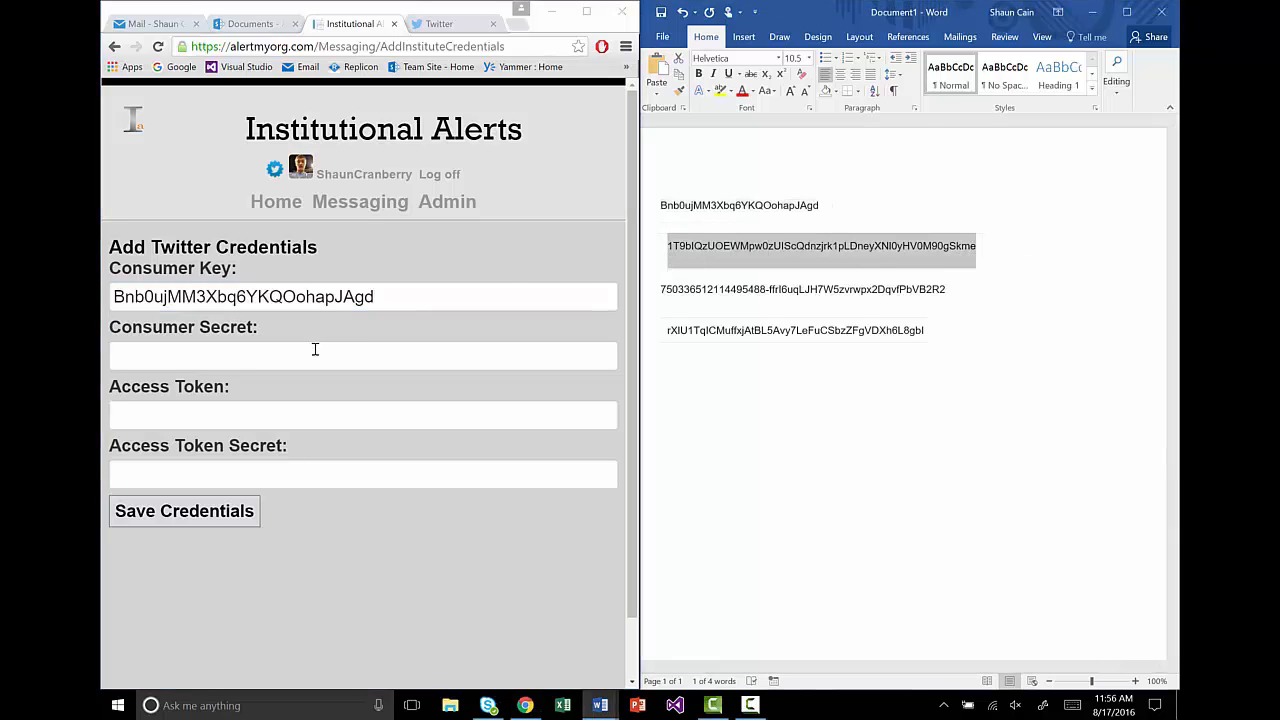
left_click(314, 350)
key("ctrl+v")
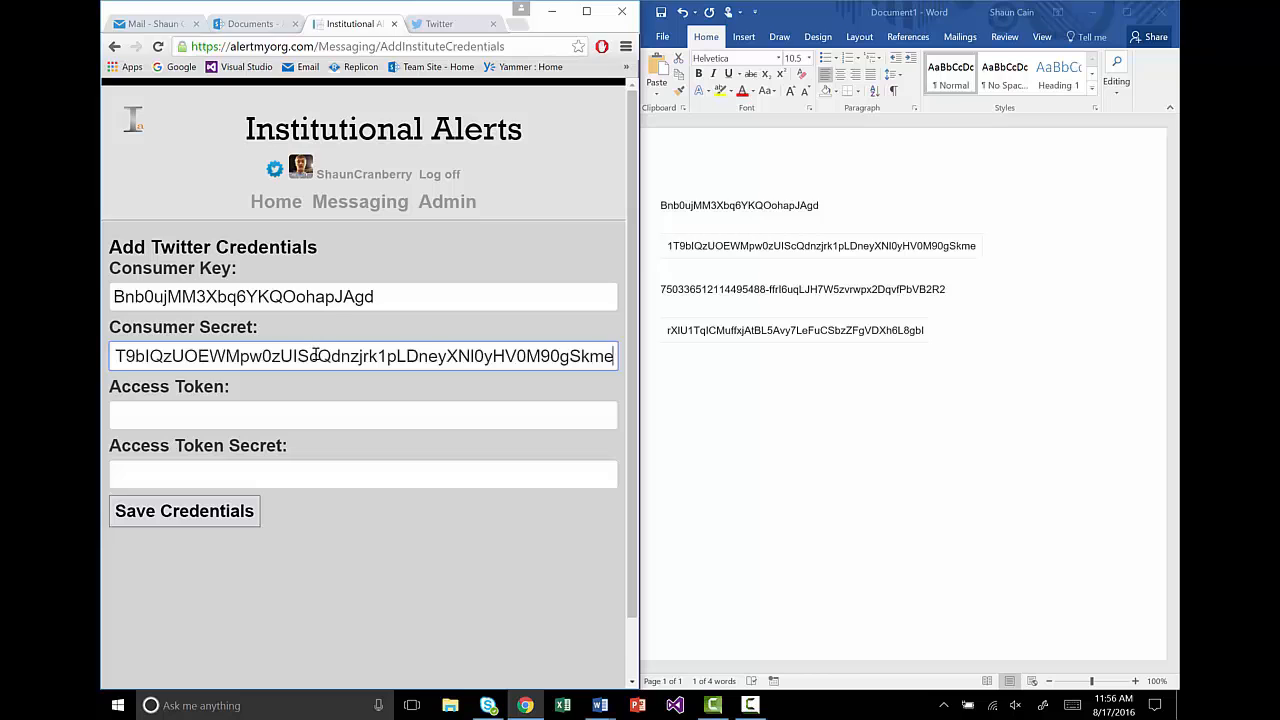
left_click(946, 289)
left_click_drag(946, 289, 640, 298)
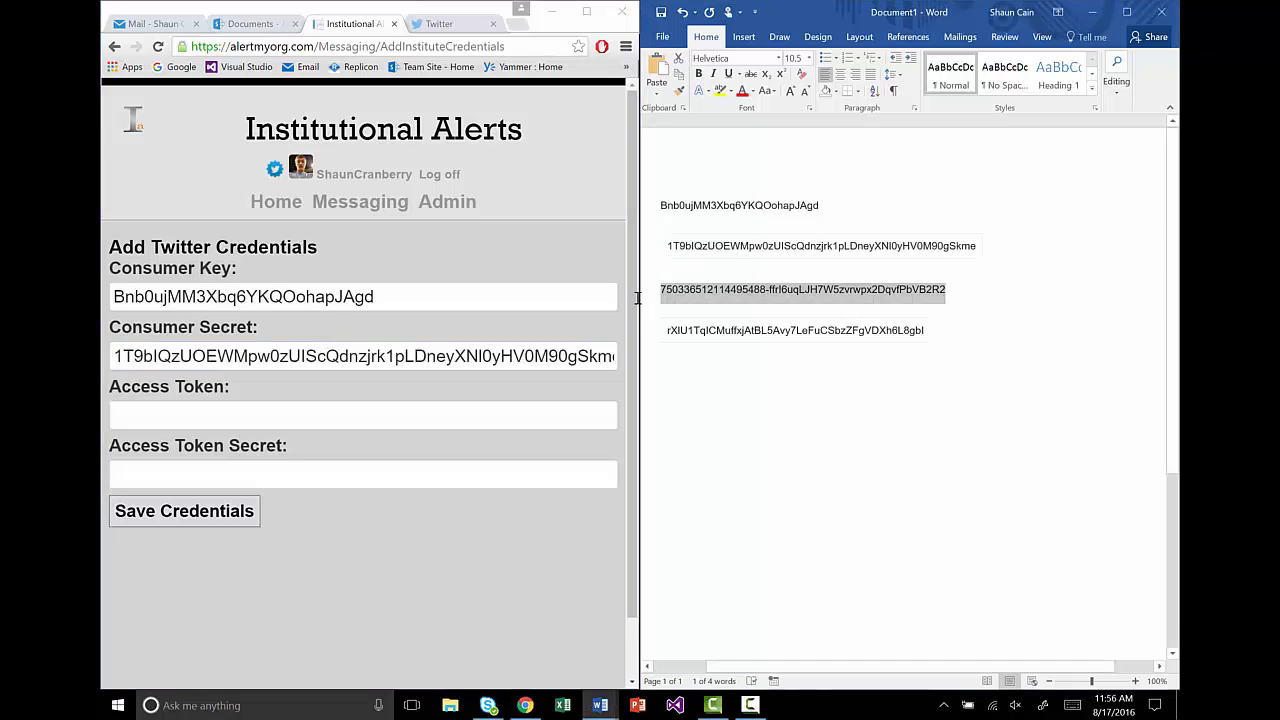
key("ctrl+c")
left_click(388, 415)
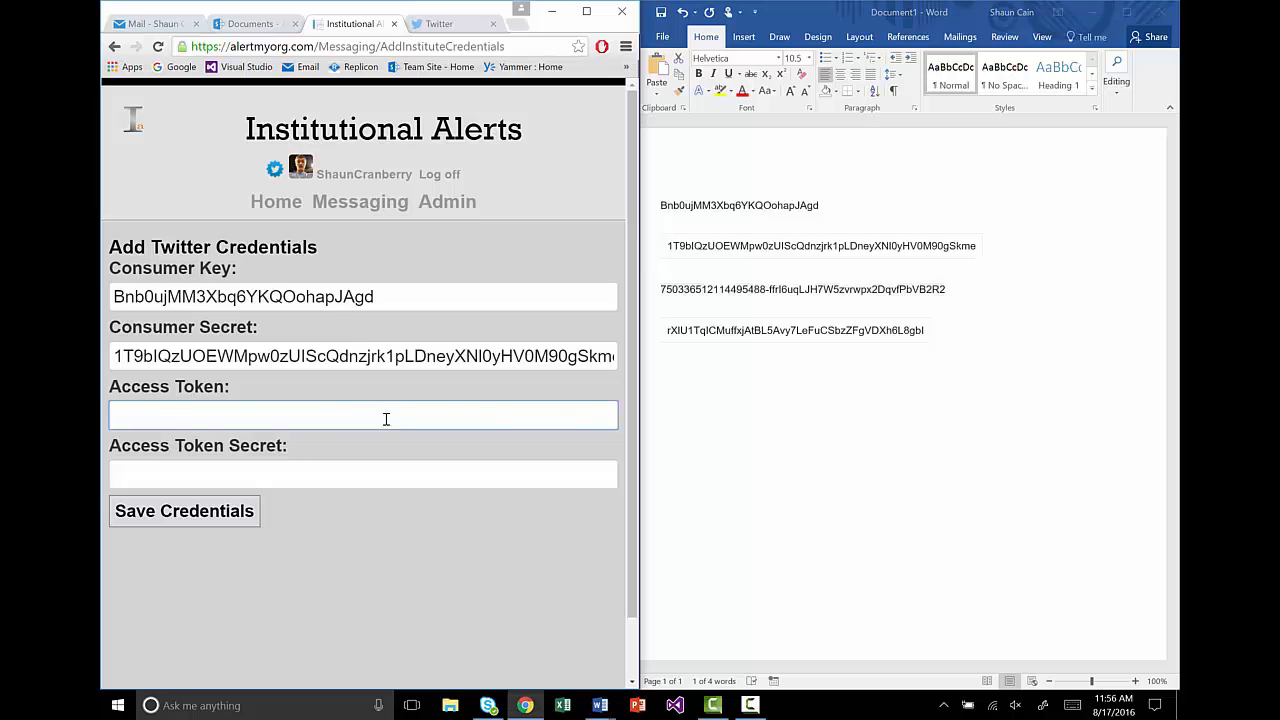
key("ctrl+v")
Step: Paste the access token secret into its field and save the credentials
left_click(924, 330)
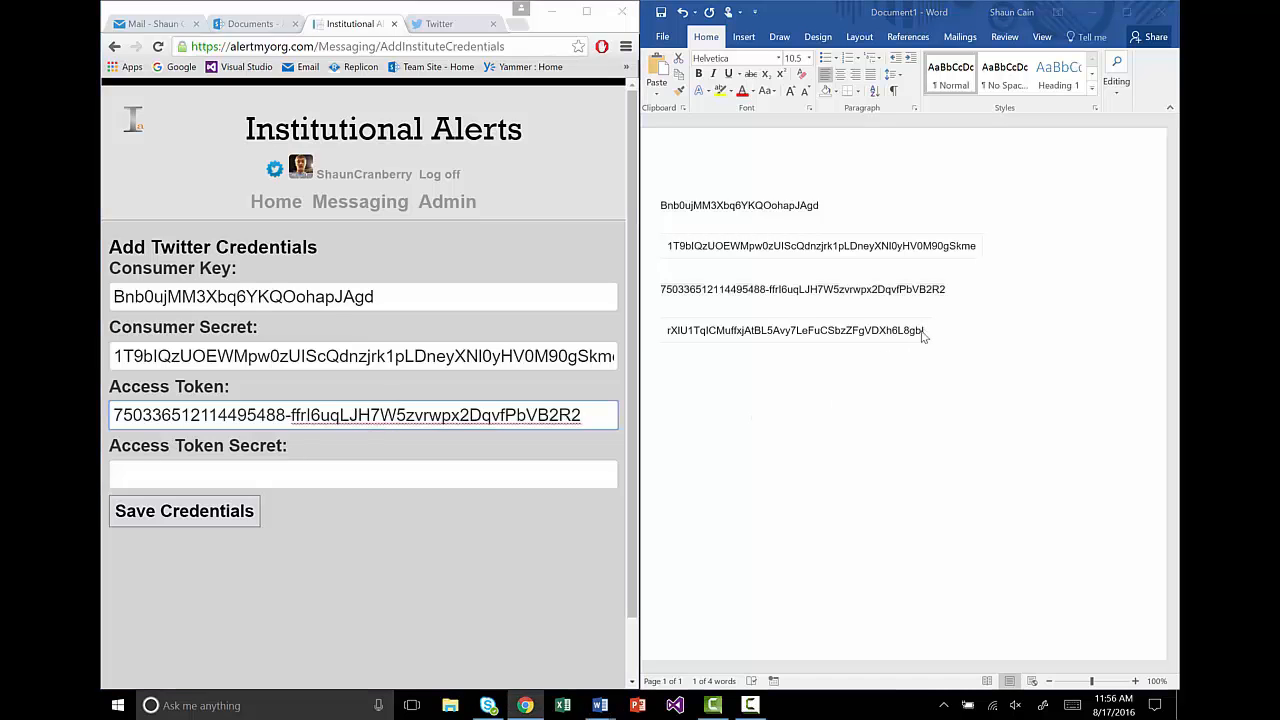
left_click_drag(666, 336, 930, 335)
key("ctrl+c")
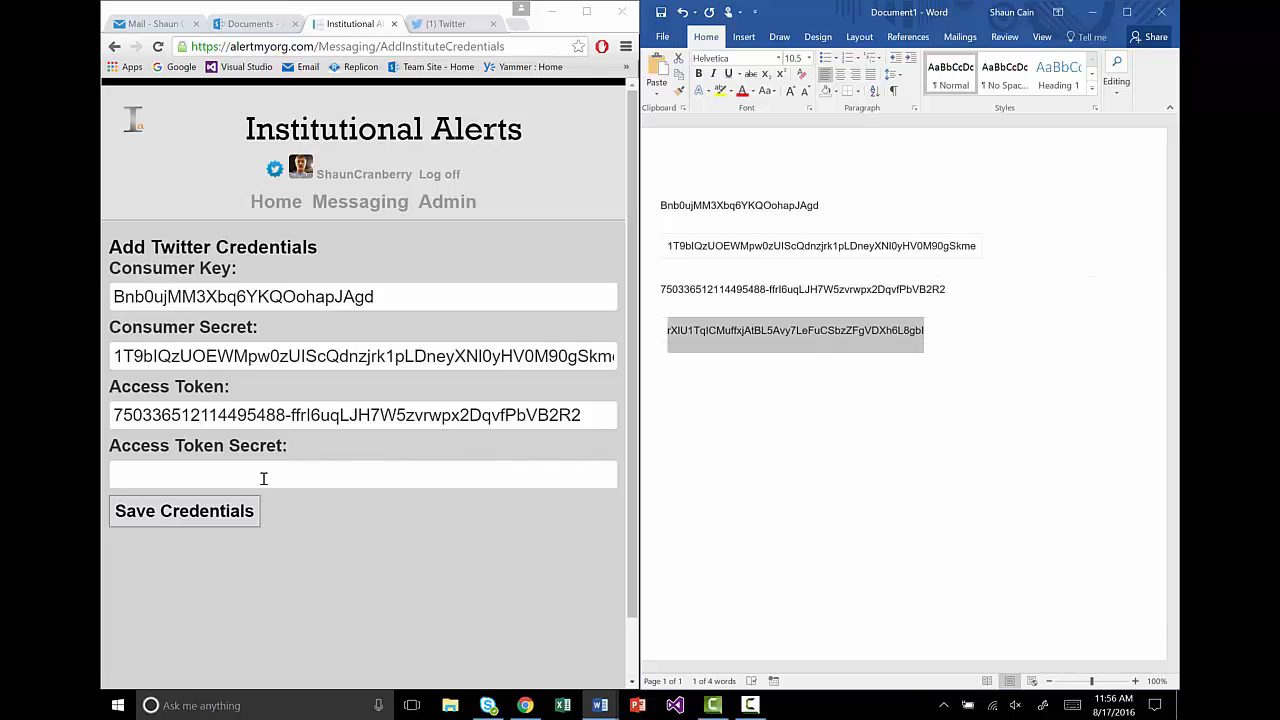
left_click(263, 474)
key("ctrl+v")
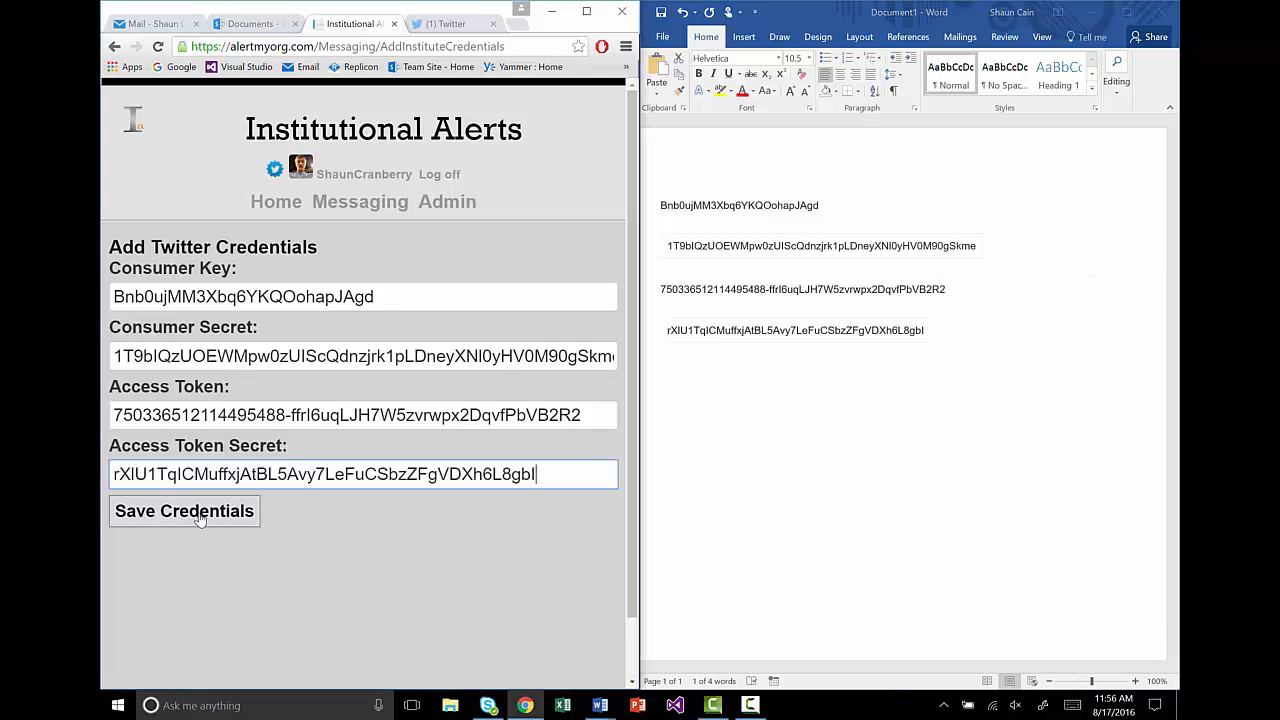
left_click(207, 519)
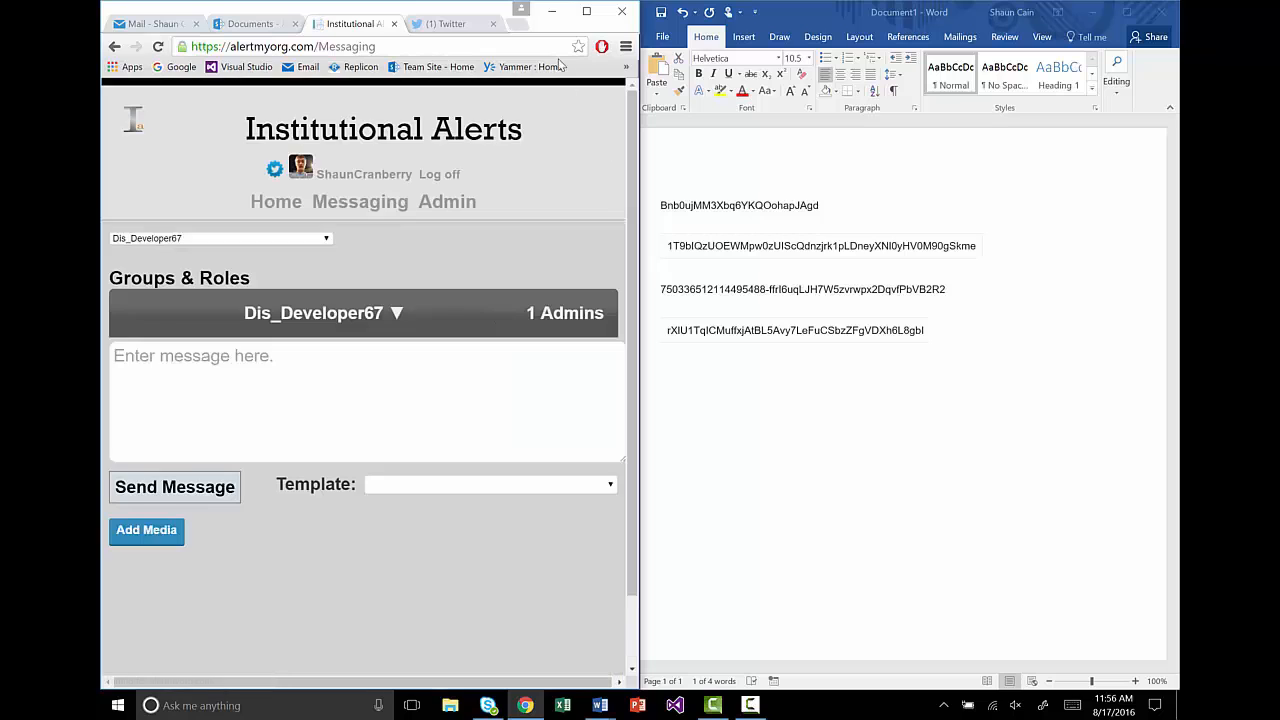
left_click(586, 11)
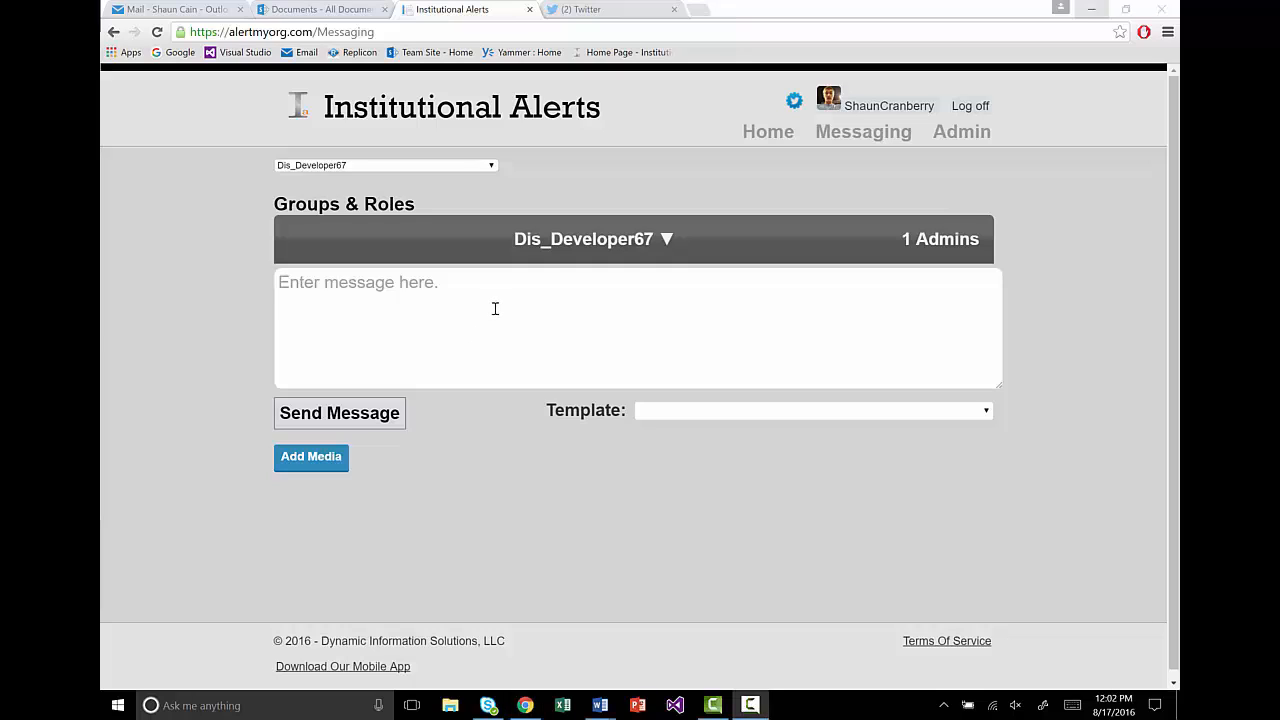
left_click(304, 287)
type("test")
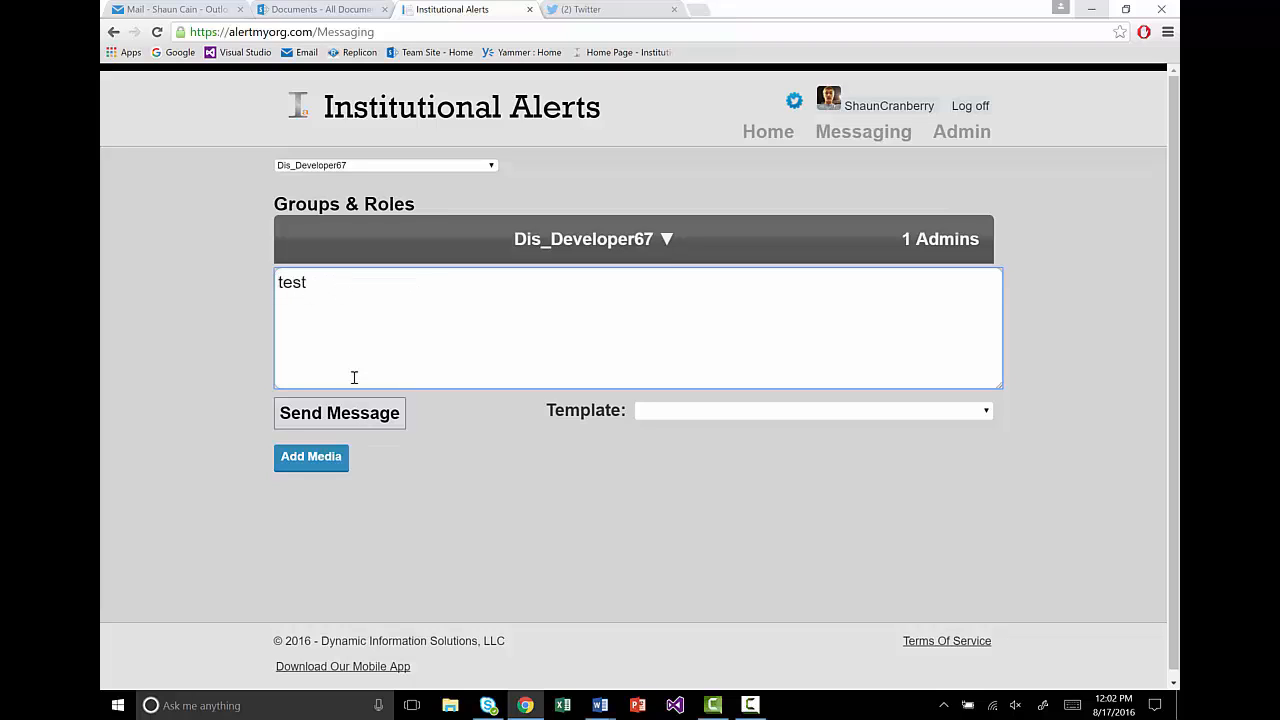
key("BackSpace")
key("BackSpace")
key("BackSpace")
key("BackSpace")
left_click(705, 412)
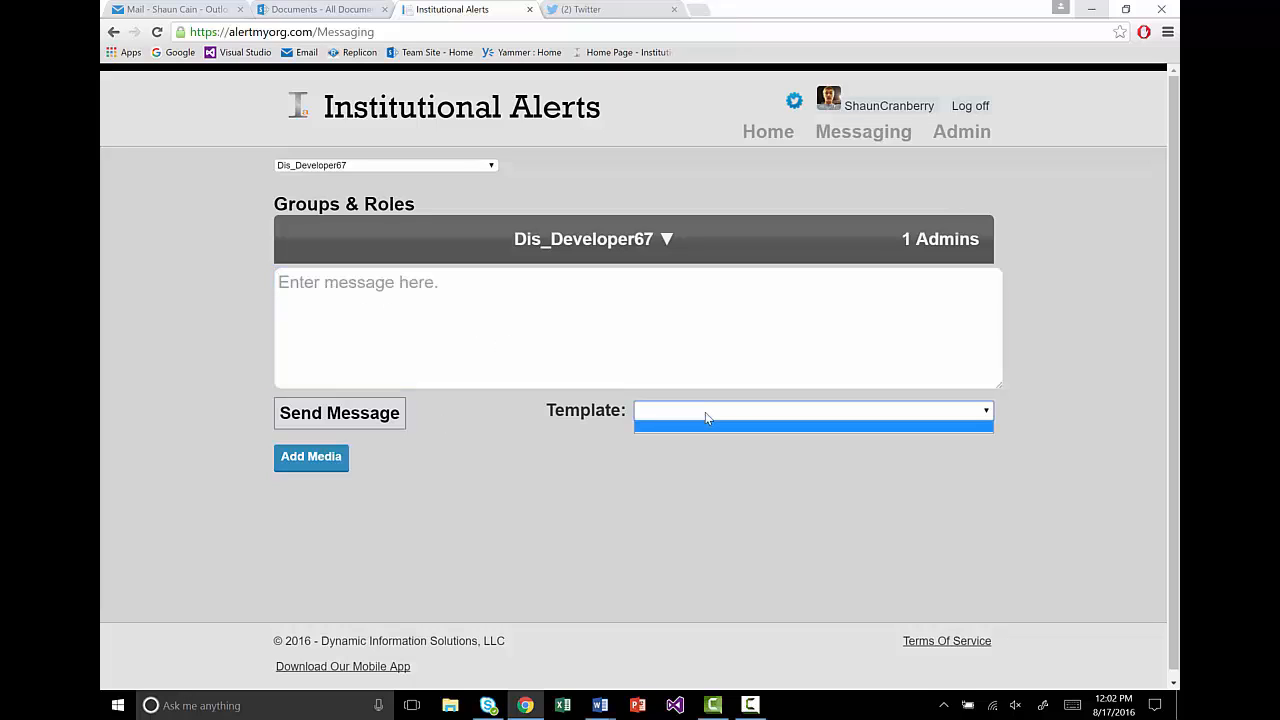
left_click(705, 412)
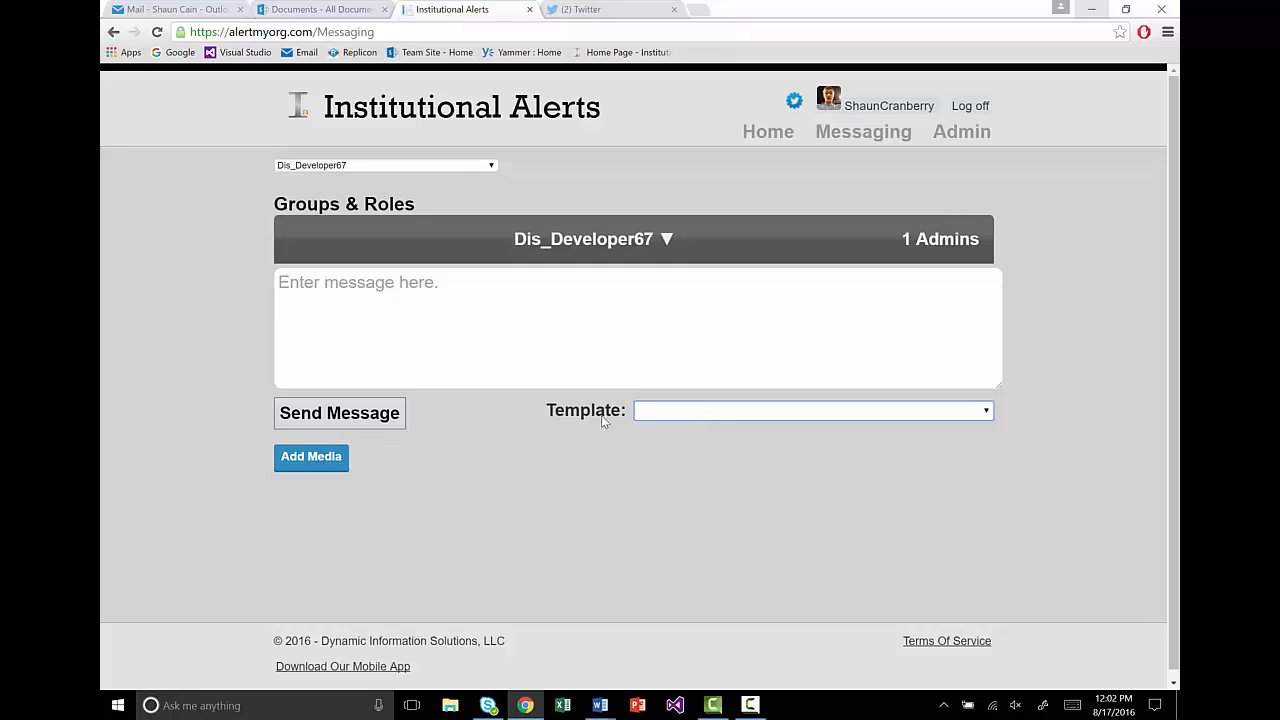
left_click(311, 460)
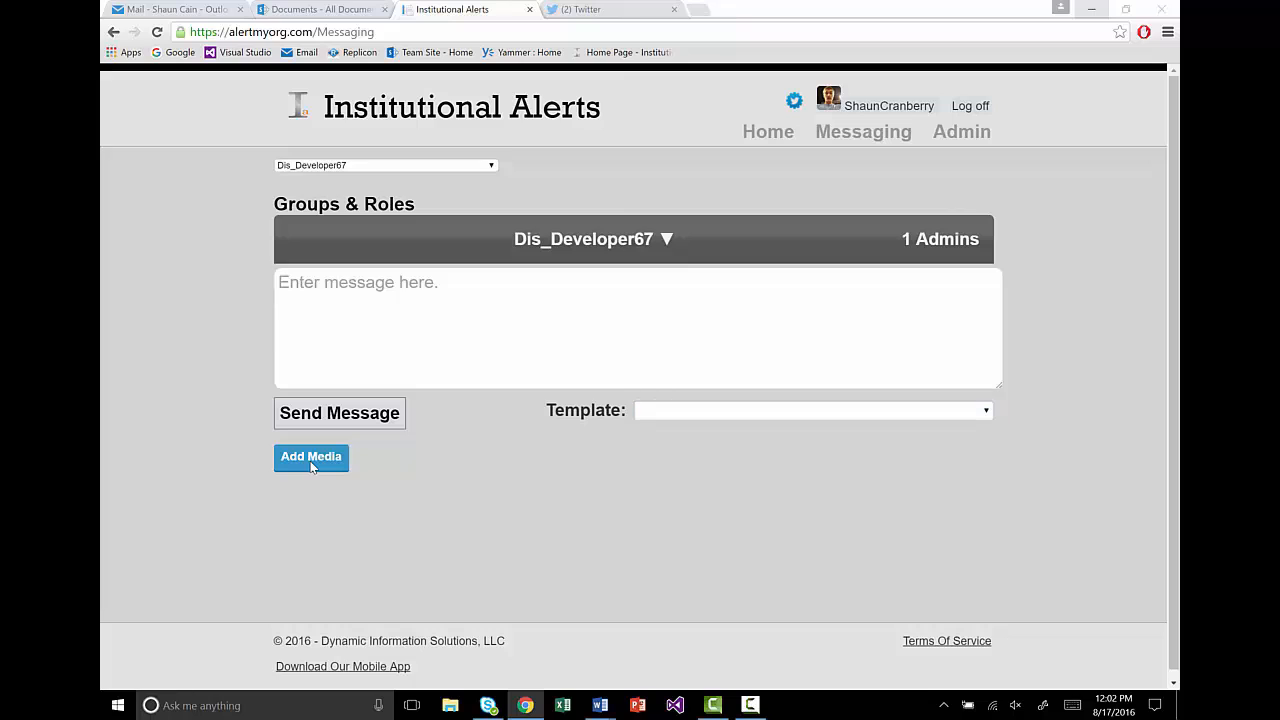
left_click(313, 244)
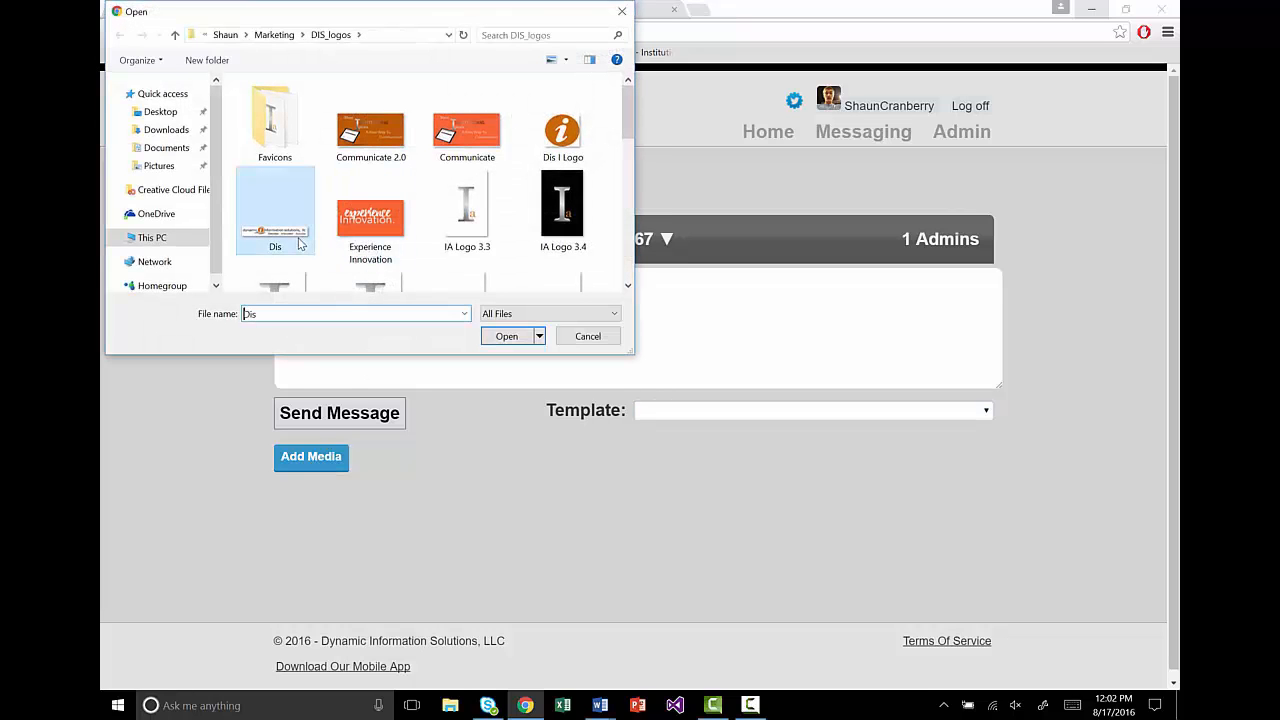
left_click(506, 337)
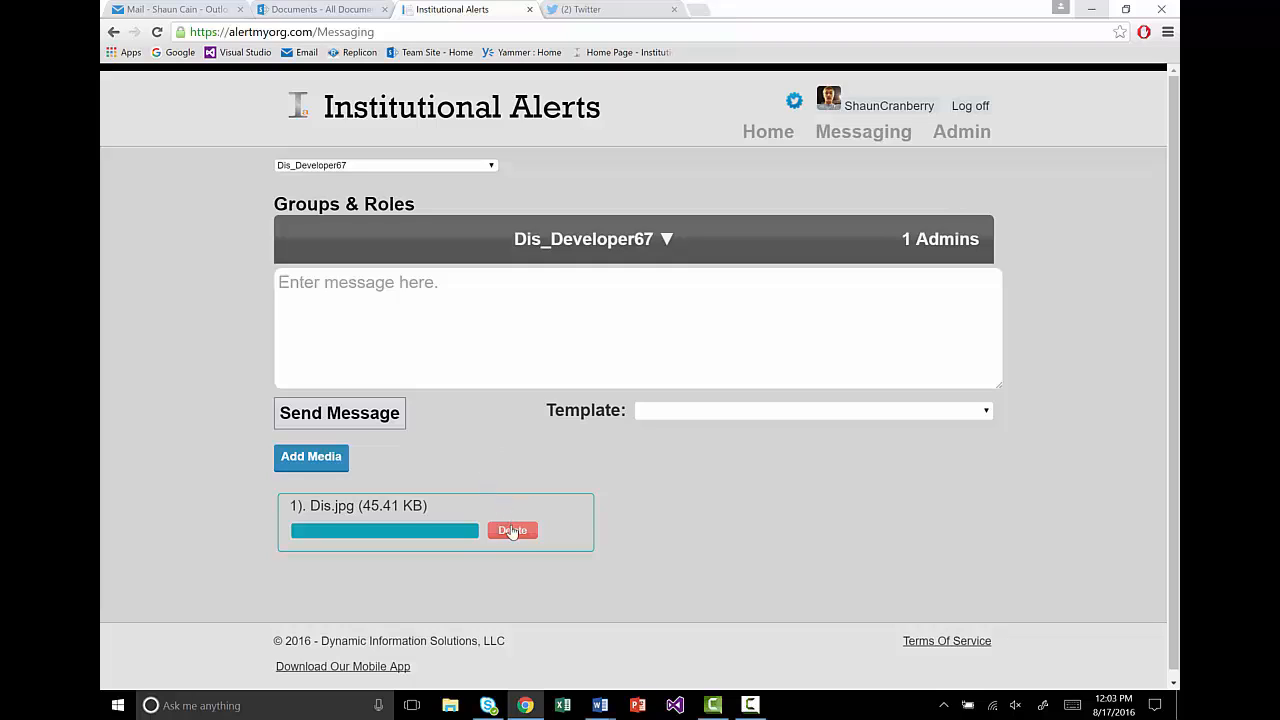
left_click(376, 310)
type("text")
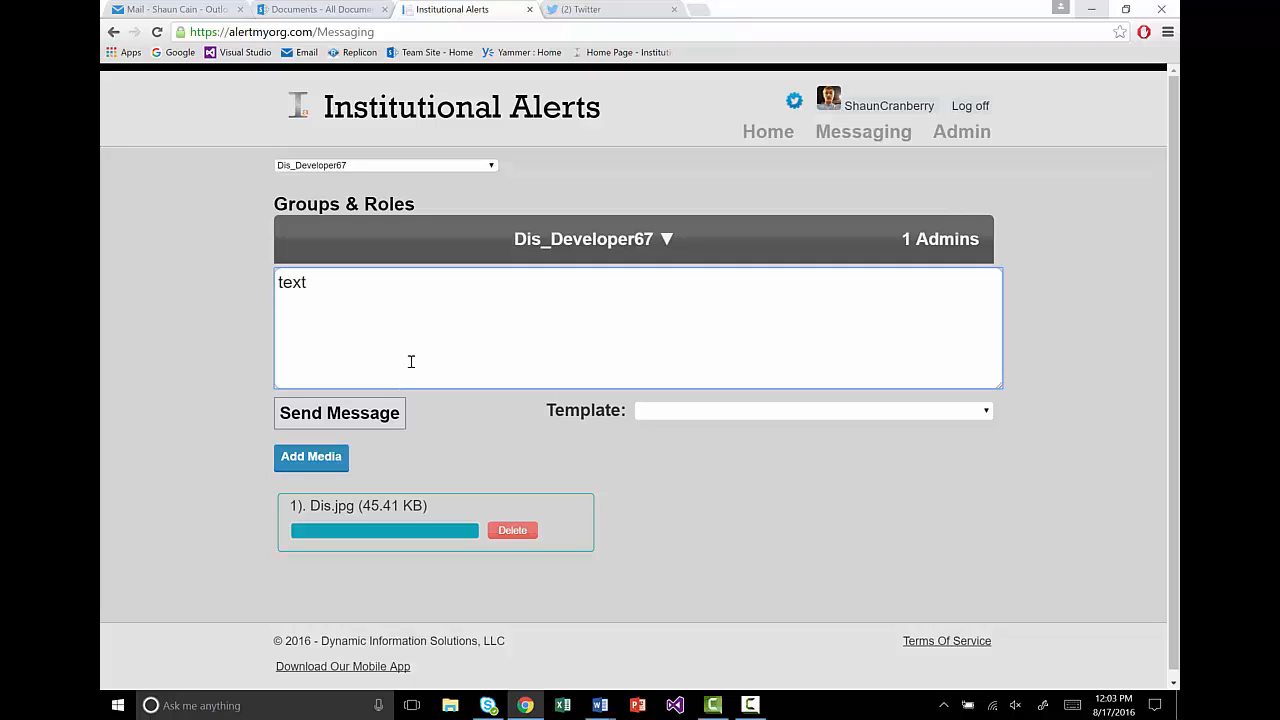
key("BackSpace")
key("BackSpace")
key("BackSpace")
key("BackSpace")
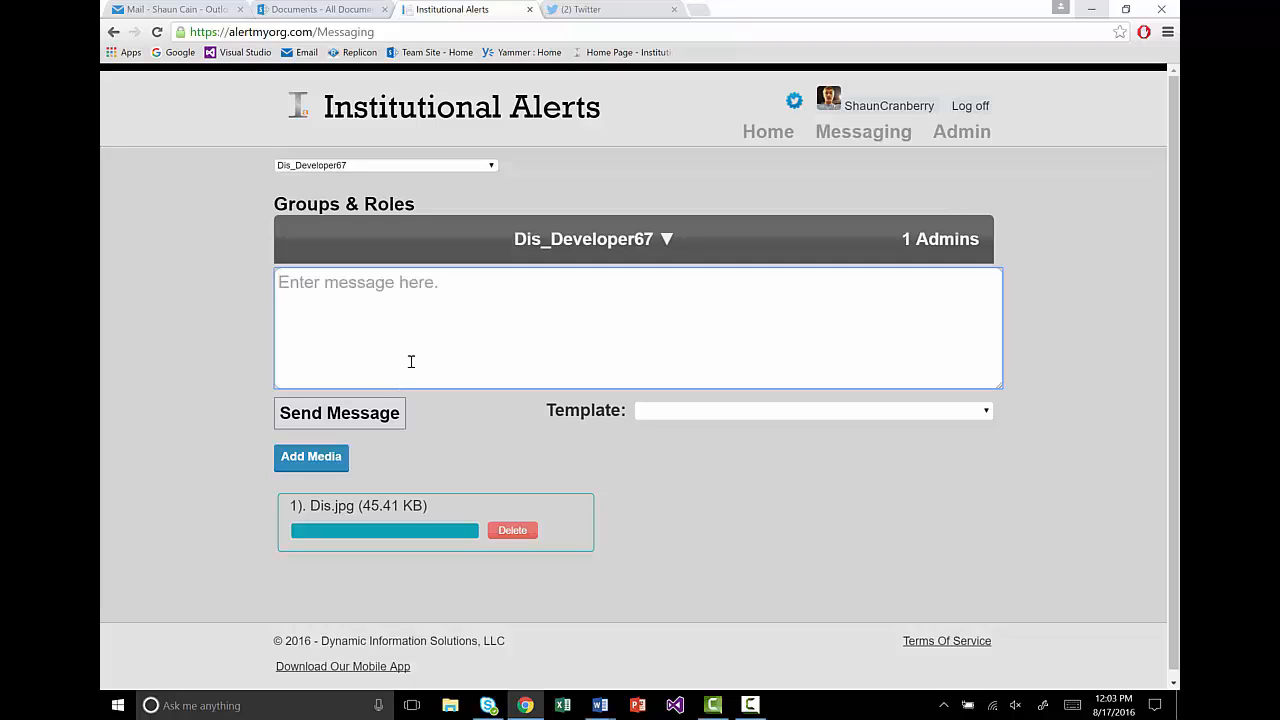
left_click(516, 531)
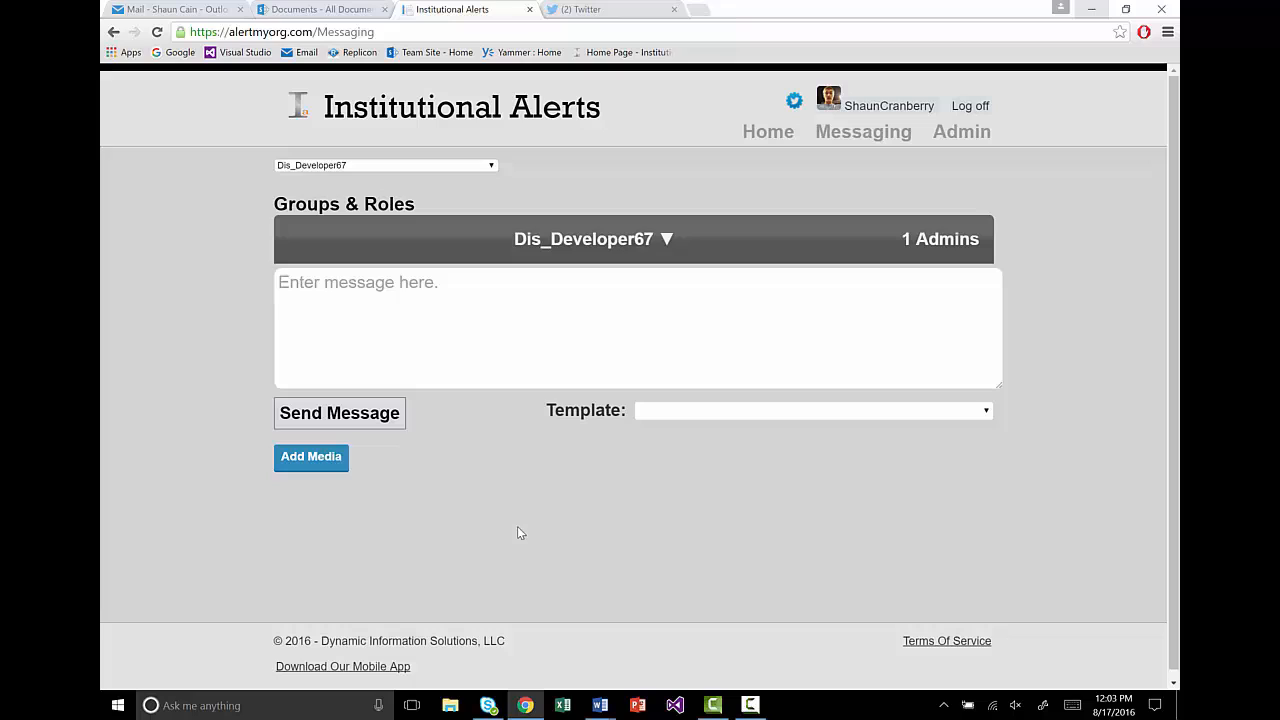
left_click(630, 243)
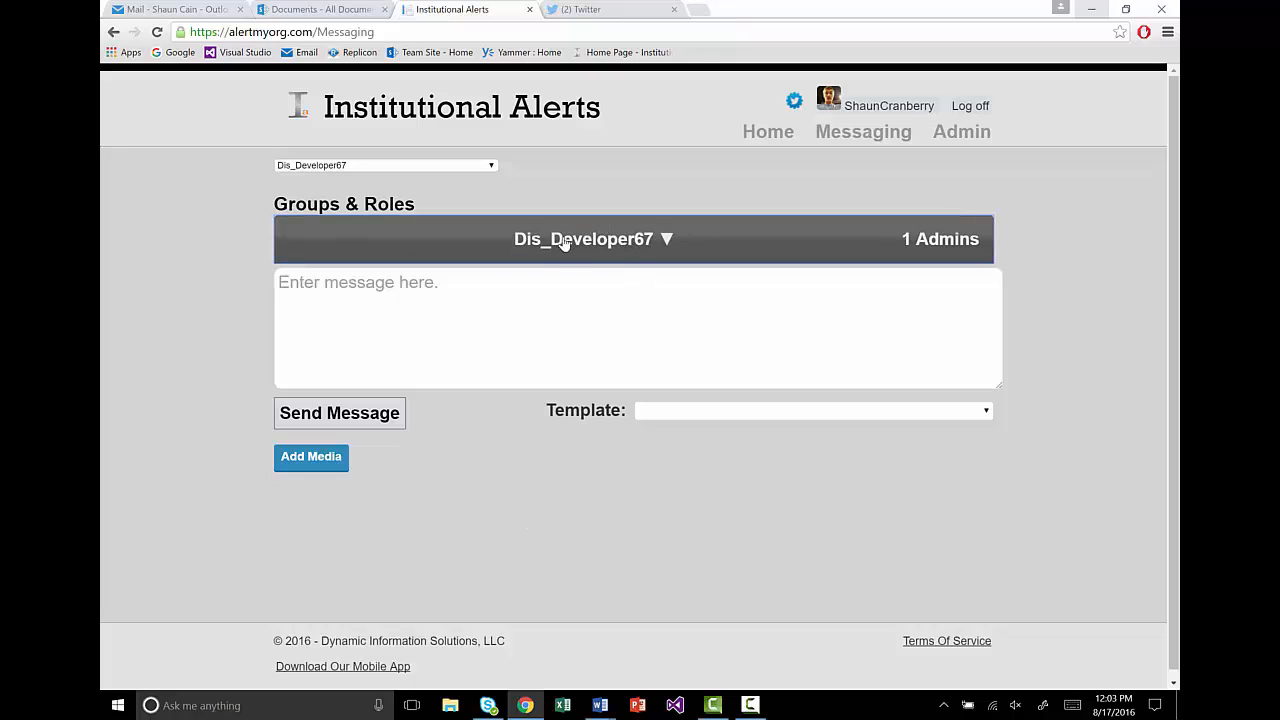
left_click(652, 247)
left_click(652, 247)
left_click(491, 167)
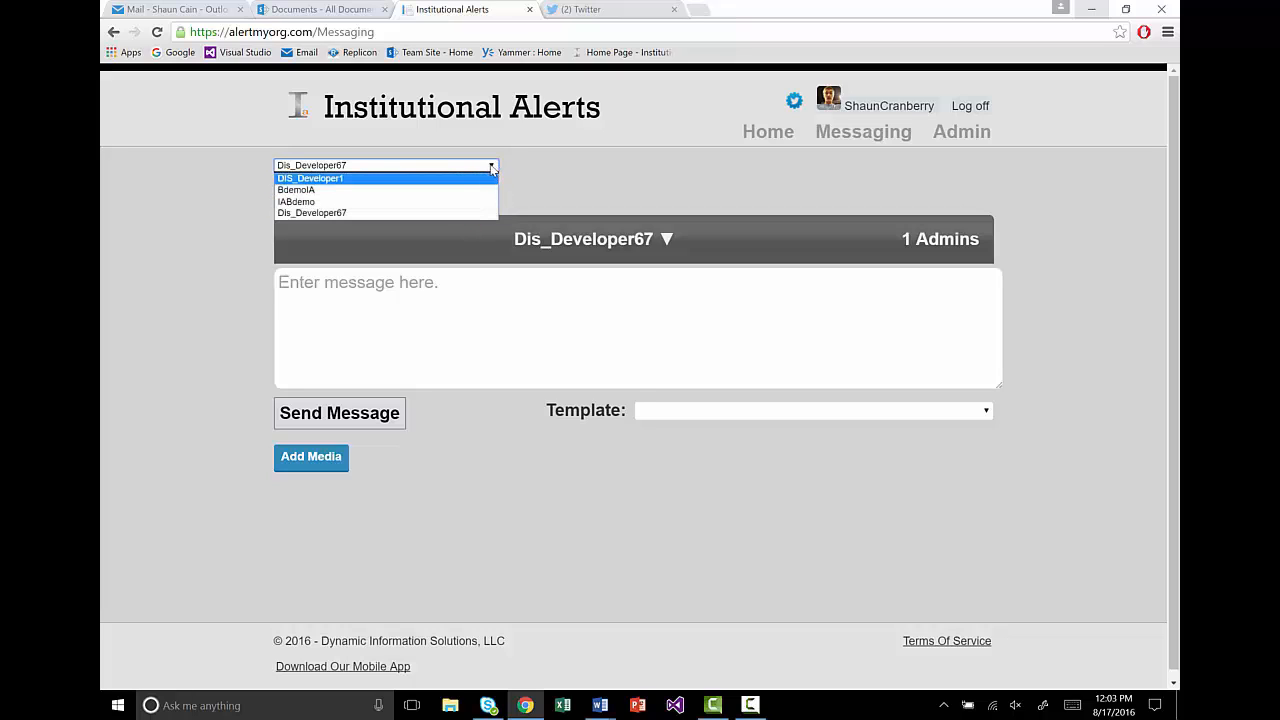
left_click(492, 170)
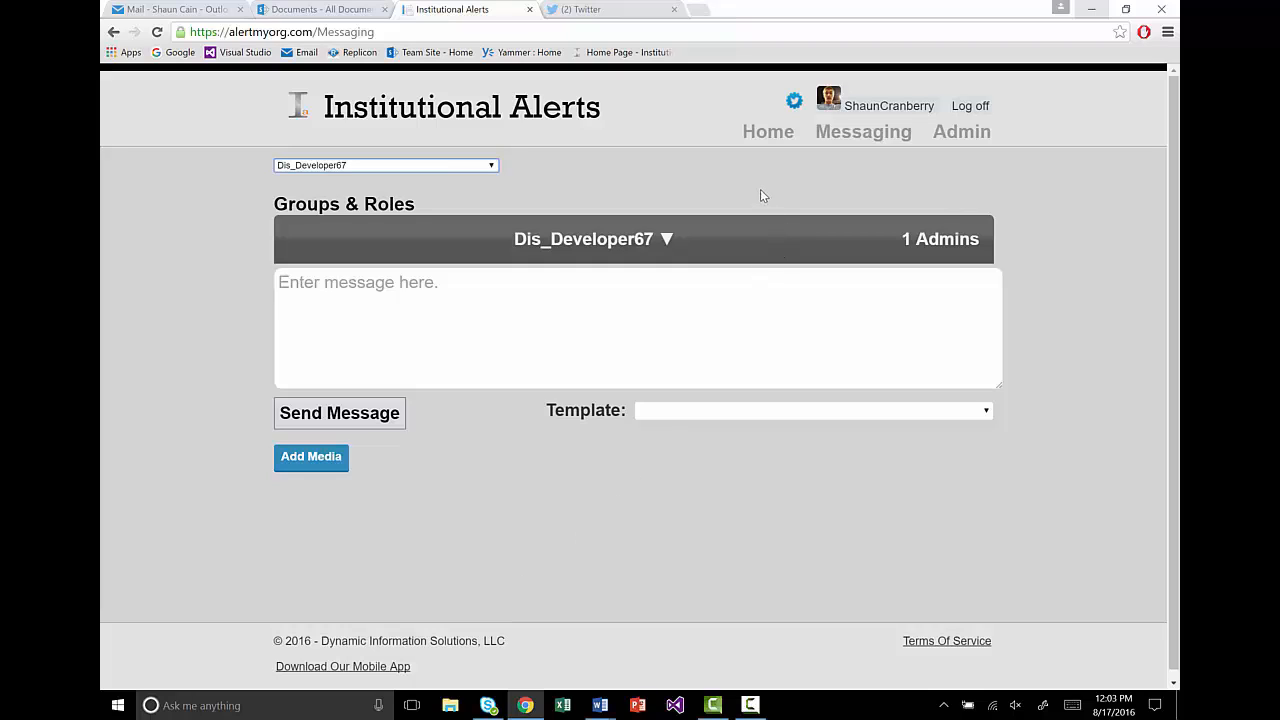
left_click(777, 134)
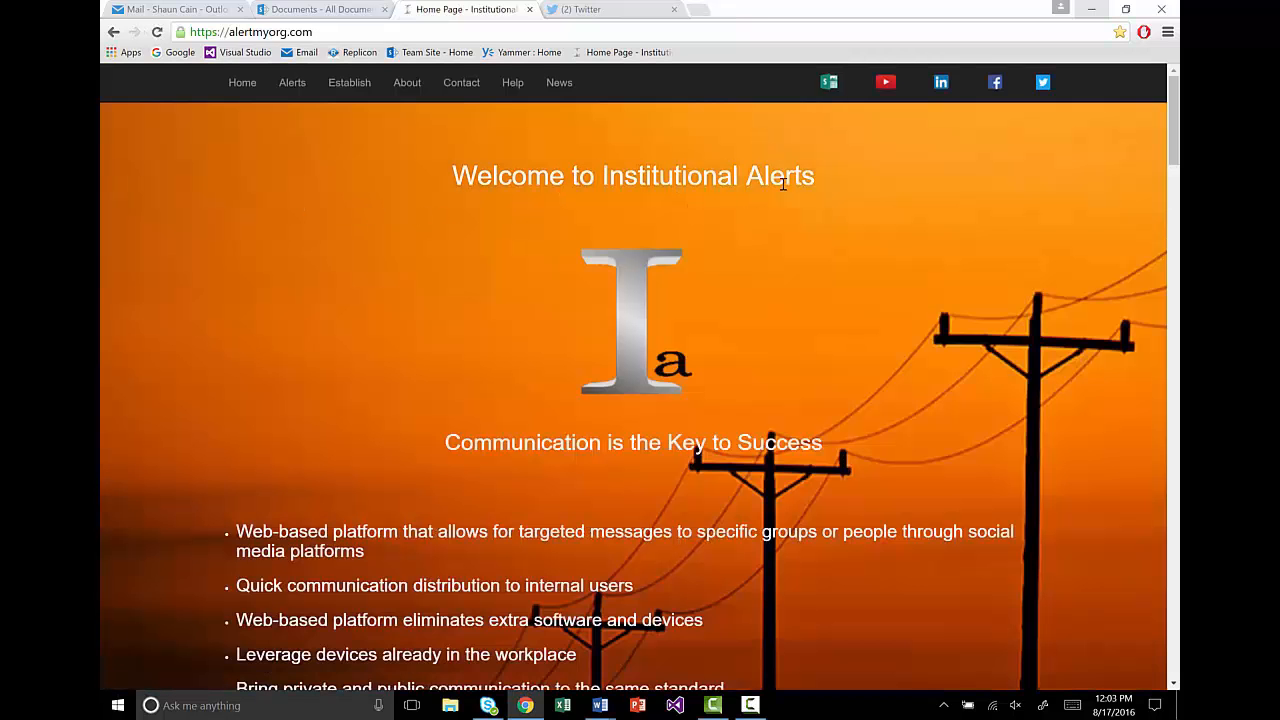
left_click(293, 85)
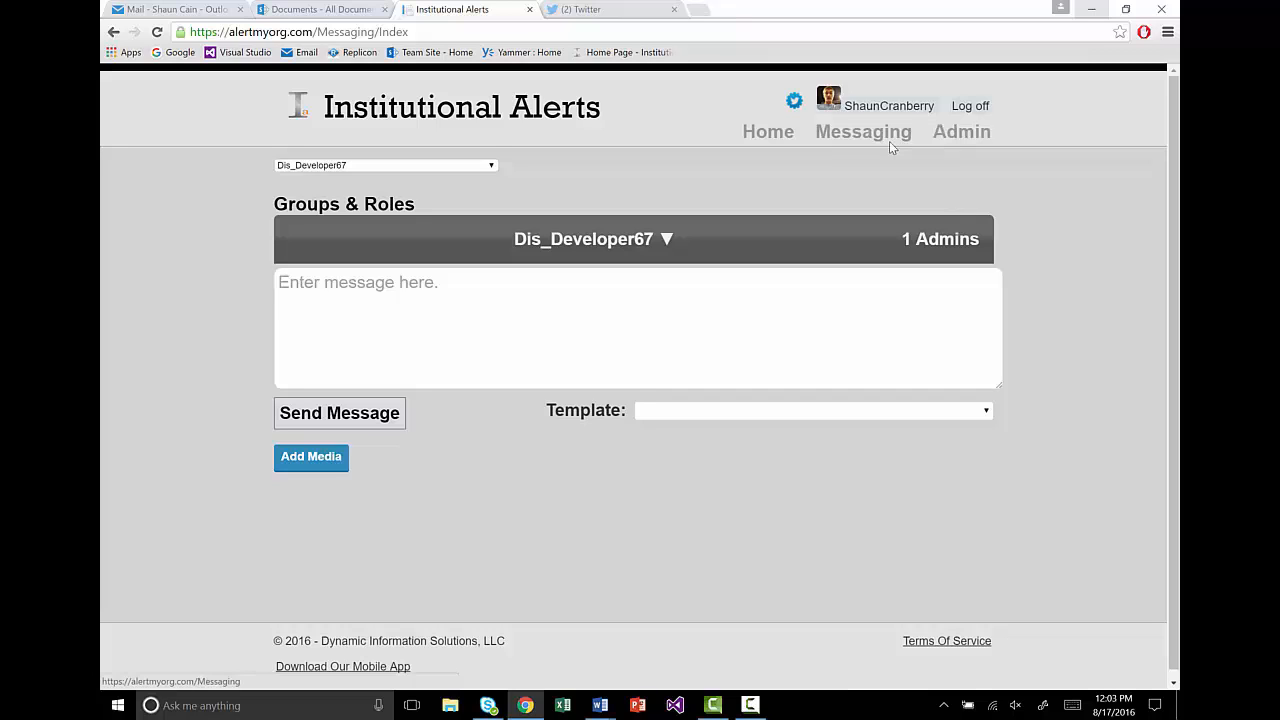
Step: Open Admin, expand and collapse the ADMINS role, then select the Dis_Developer67 root group
left_click(951, 141)
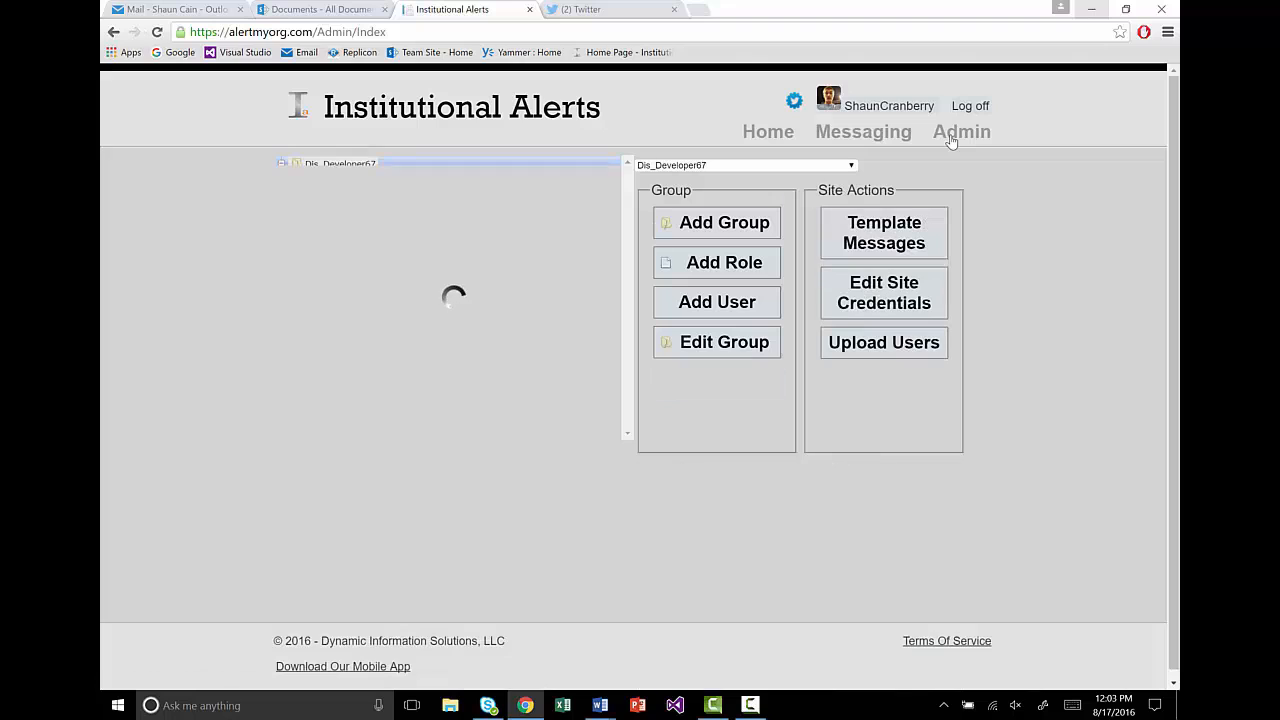
left_click(299, 183)
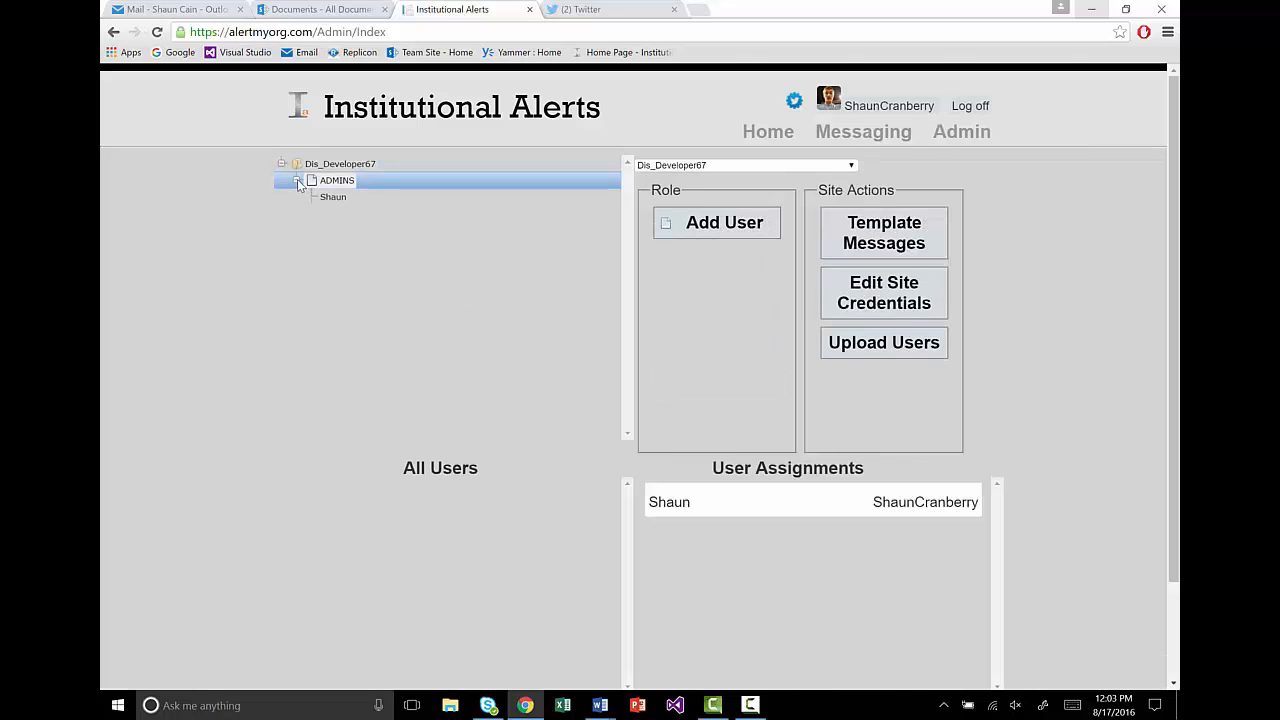
left_click(298, 182)
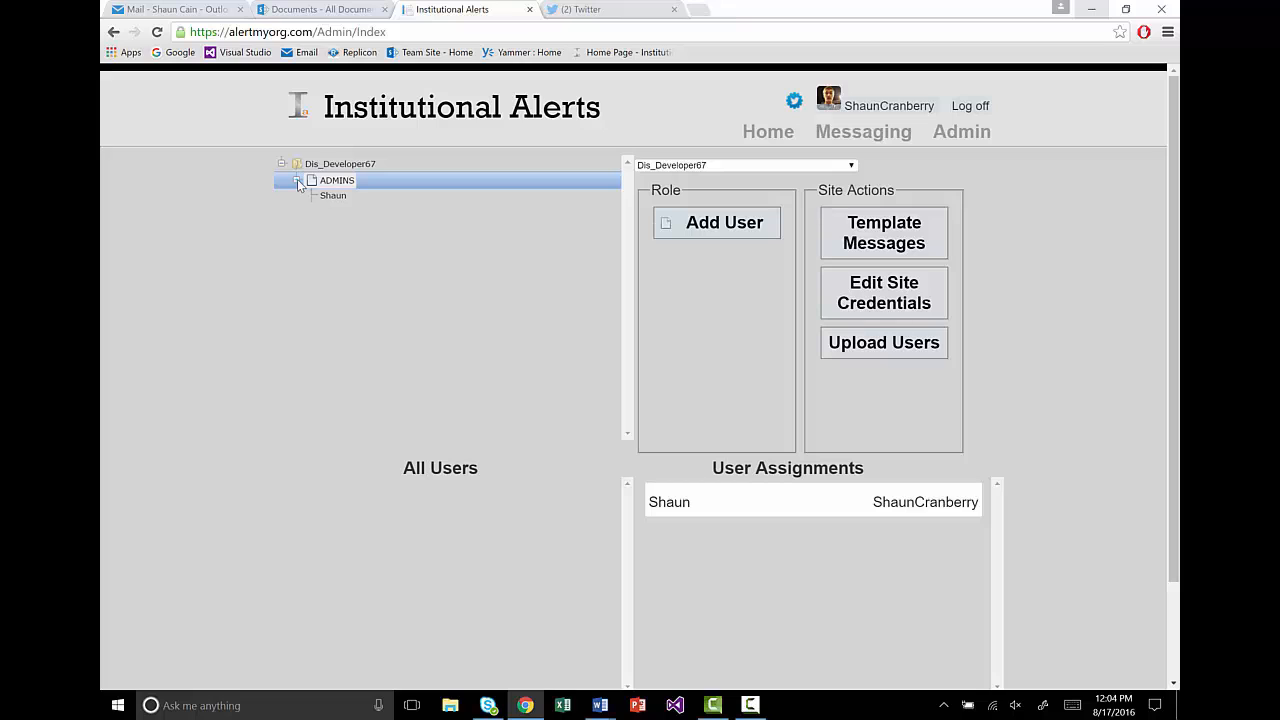
left_click(372, 165)
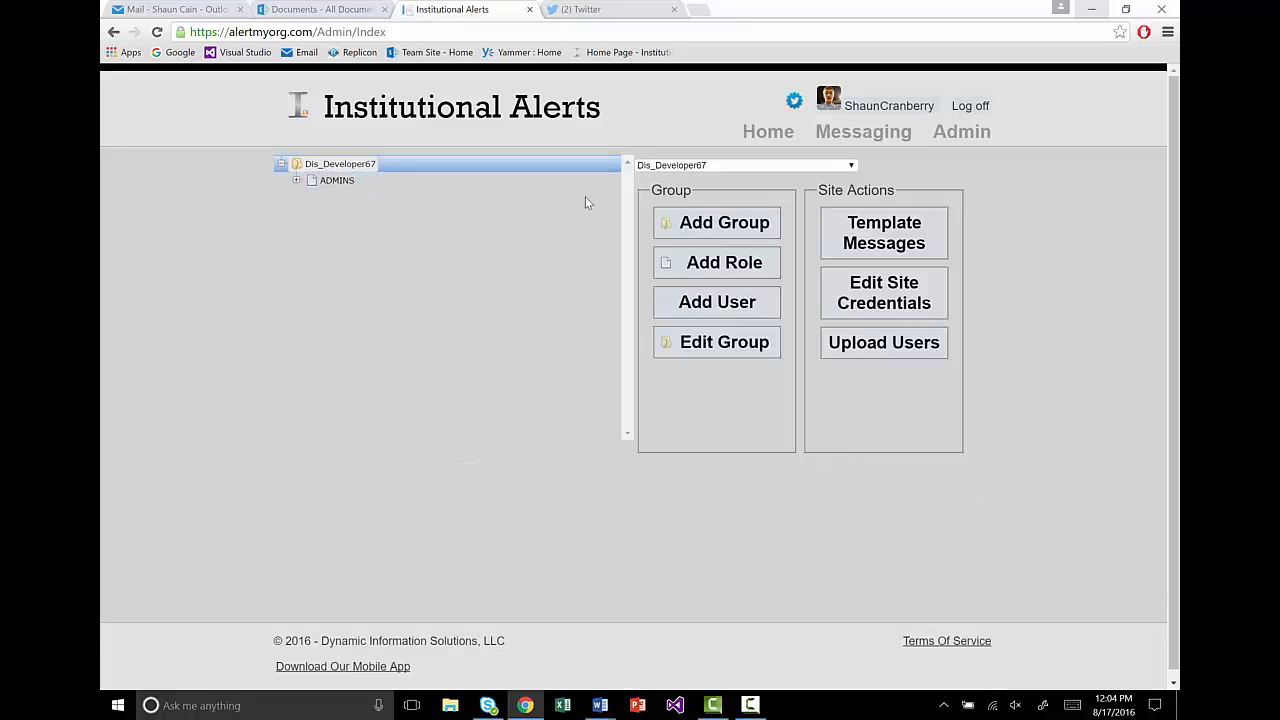
Step: Add a group named 'Test 1' under Dis_Developer67 with Inherit Message ticked
left_click(718, 225)
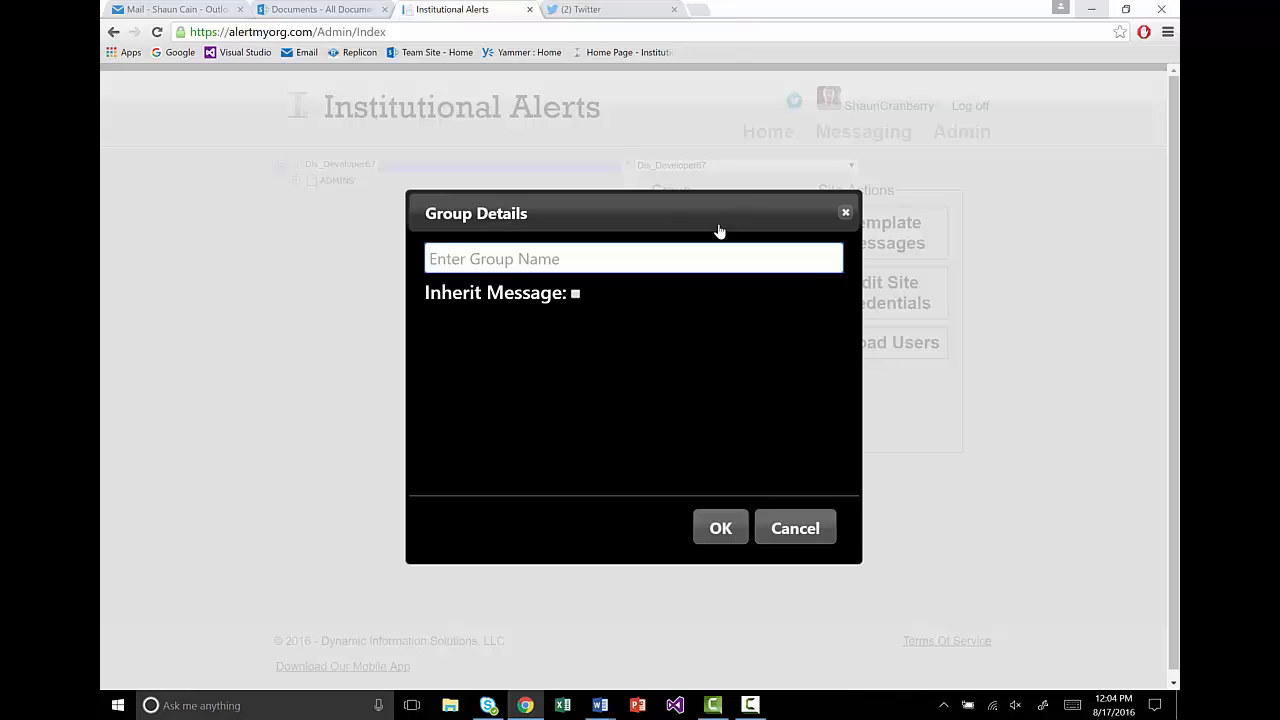
type("Test")
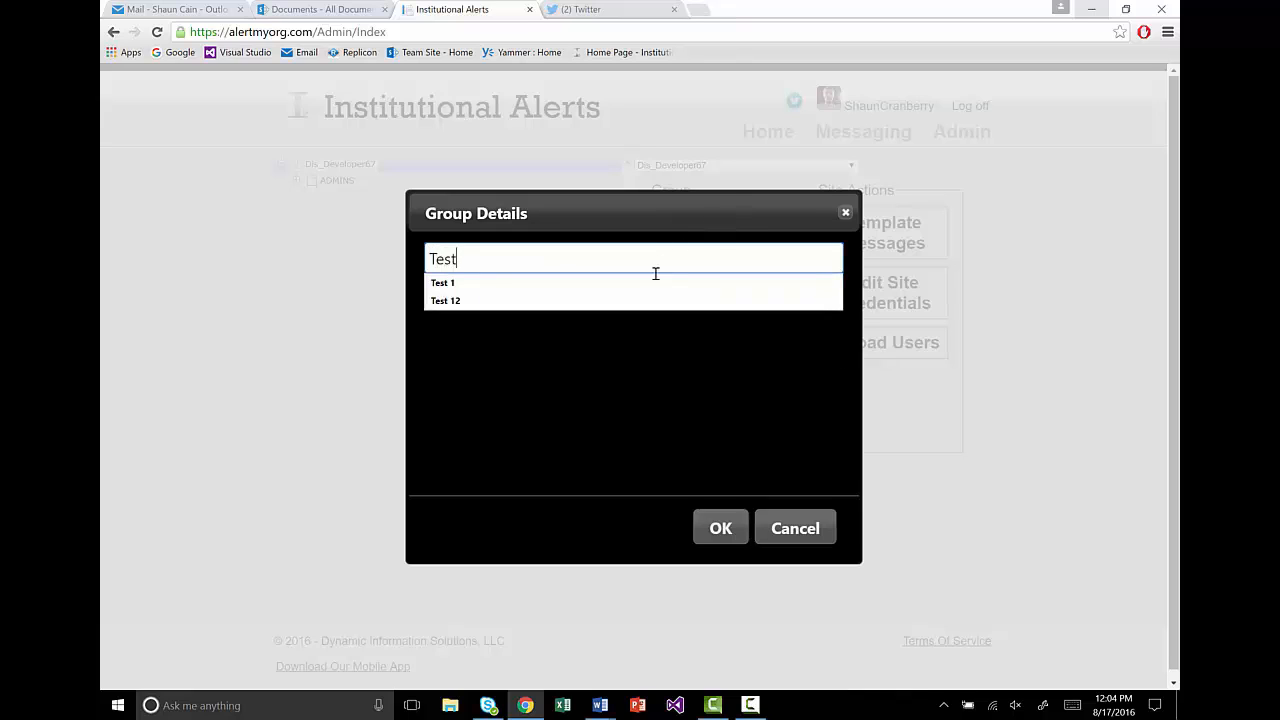
left_click(648, 284)
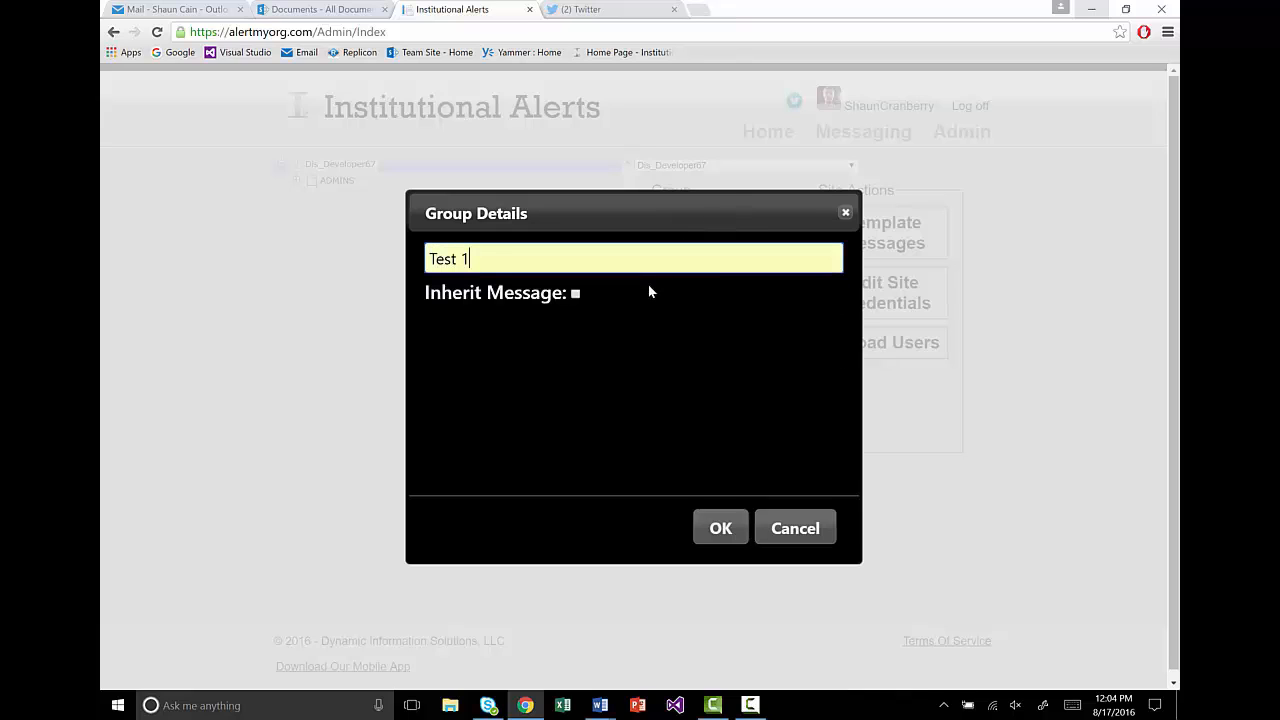
left_click(576, 294)
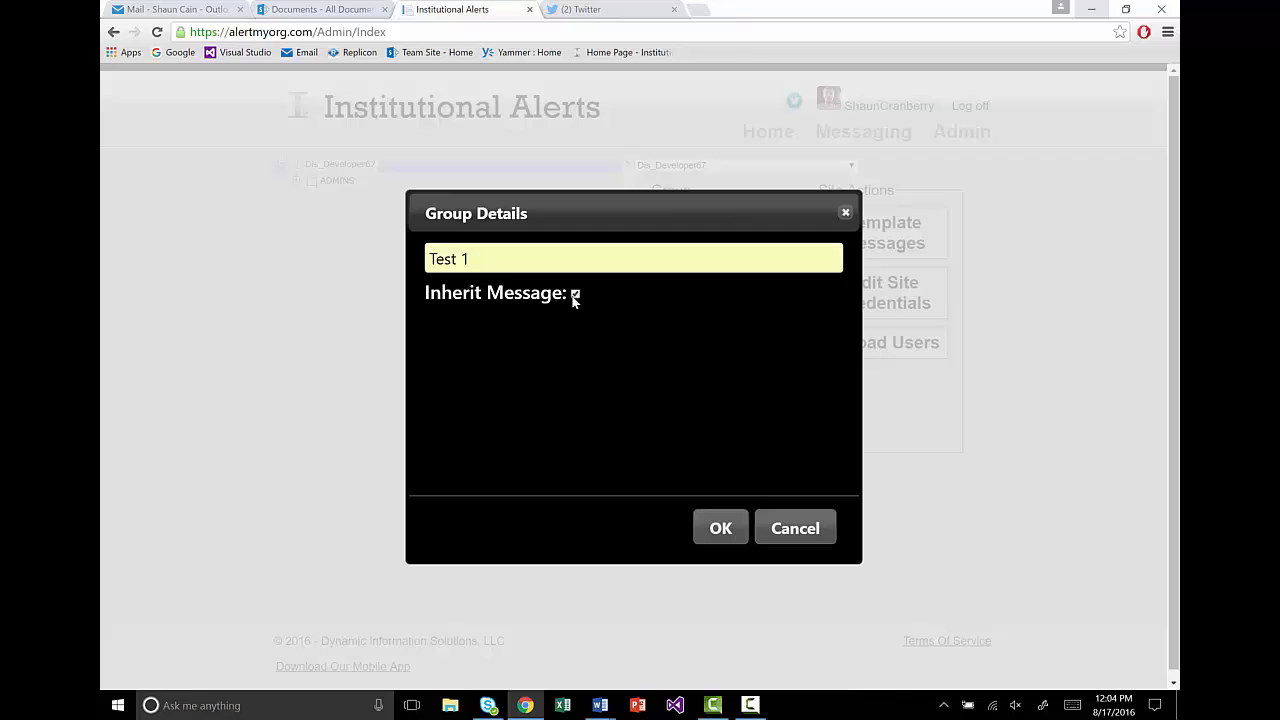
left_click(715, 528)
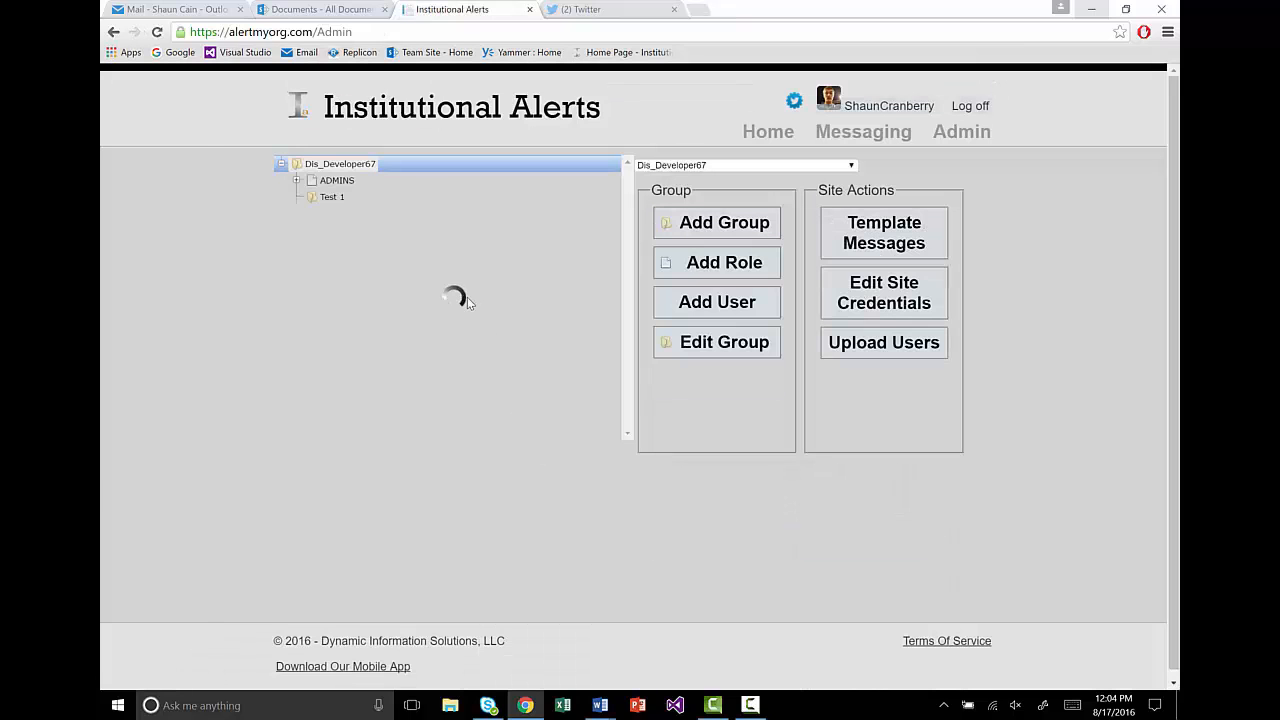
Step: Add 'Role 1' to the Test 1 group with SEND MESSAGES permission, then select it
left_click(345, 199)
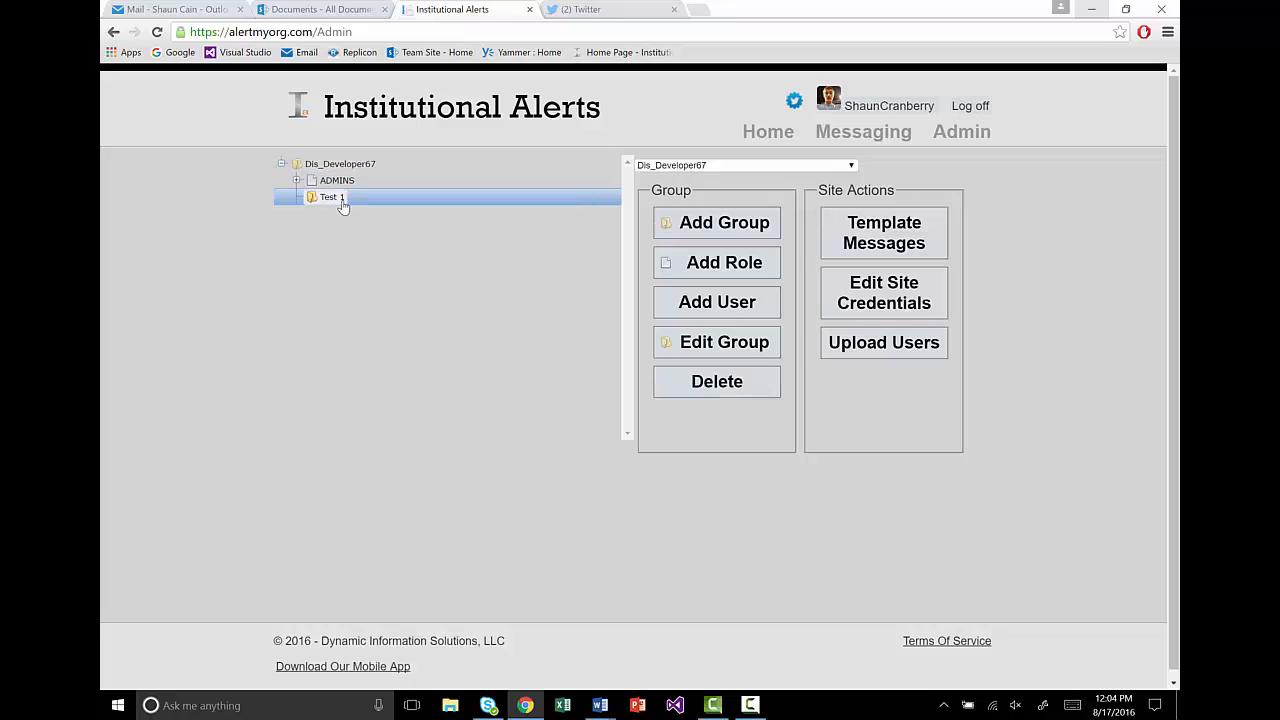
left_click(712, 263)
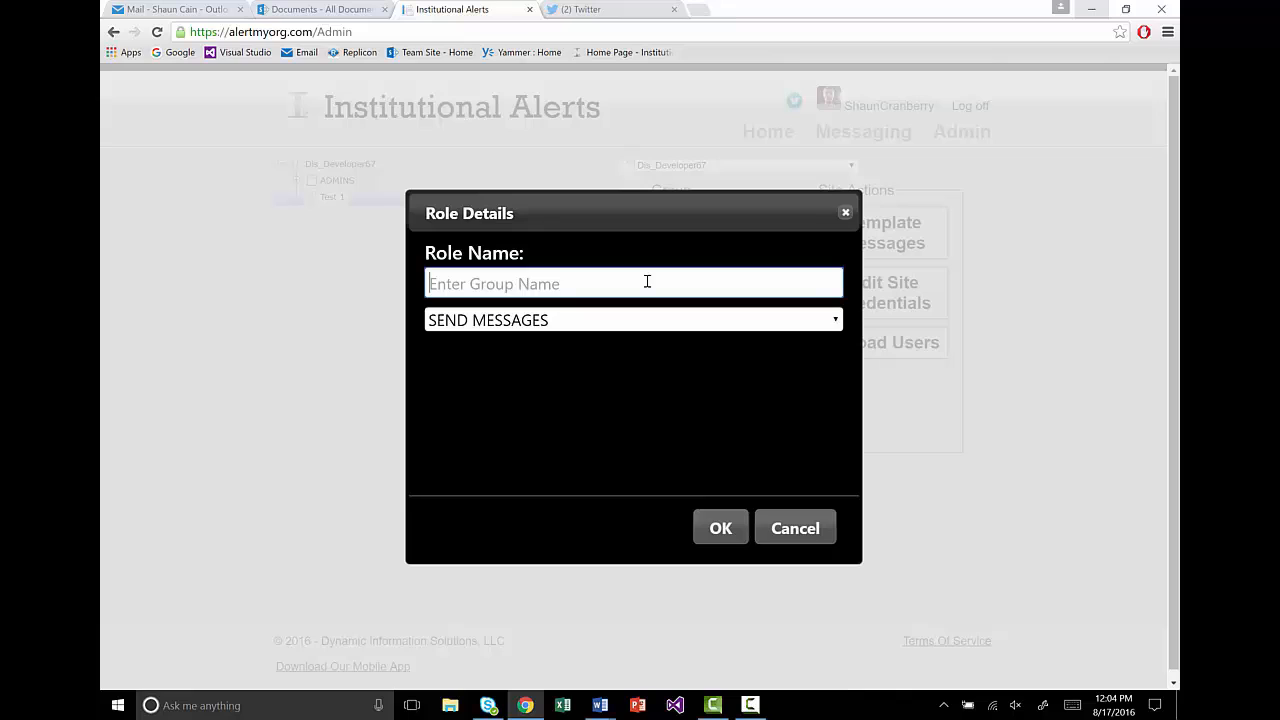
type("Role 1")
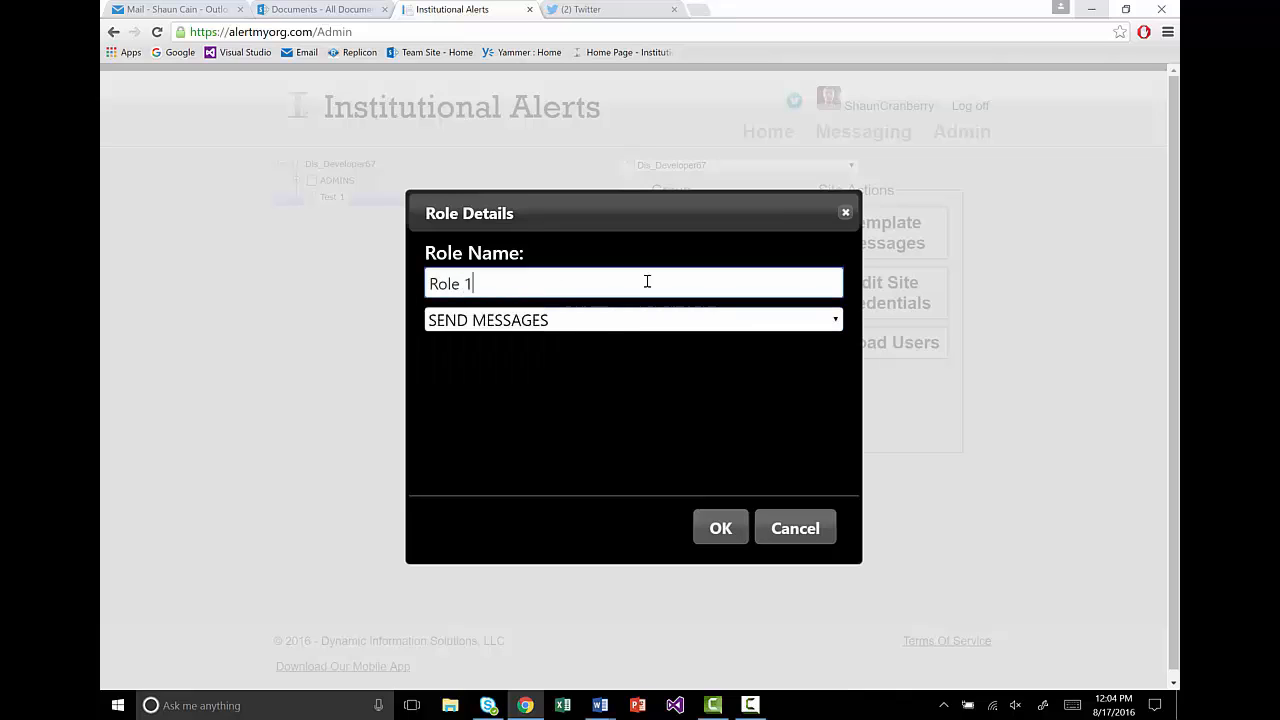
left_click(651, 318)
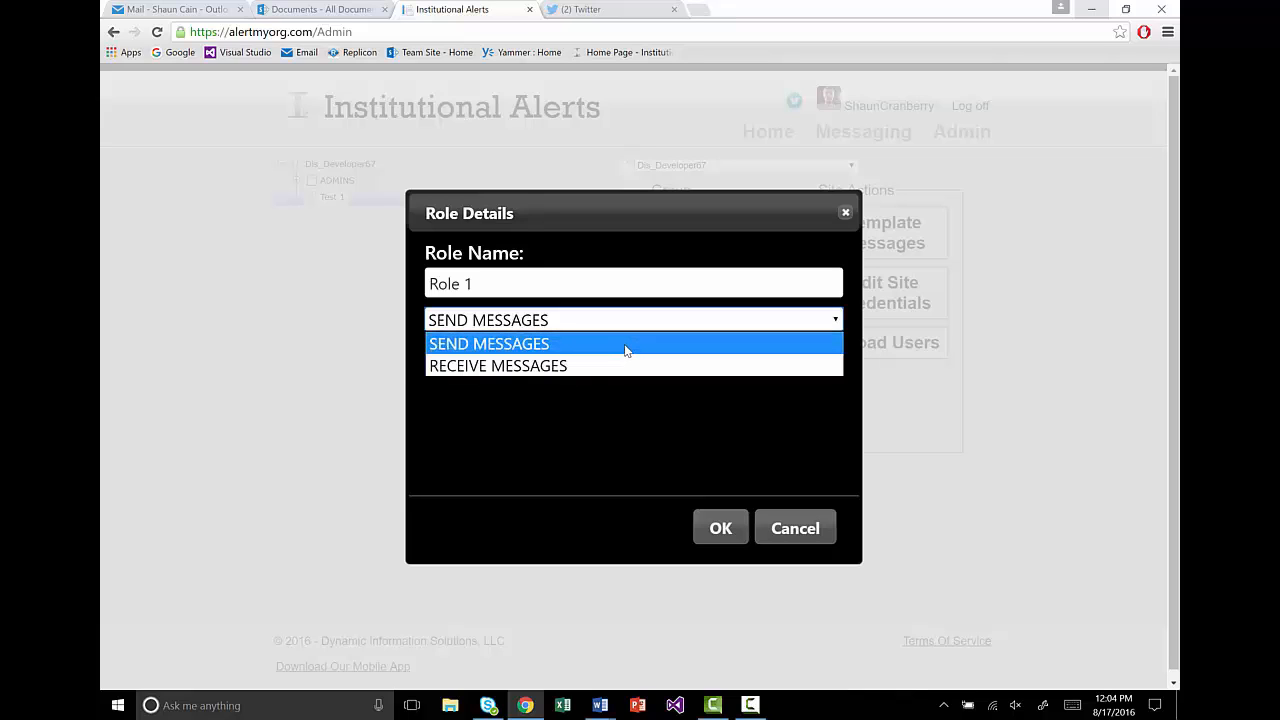
left_click(625, 345)
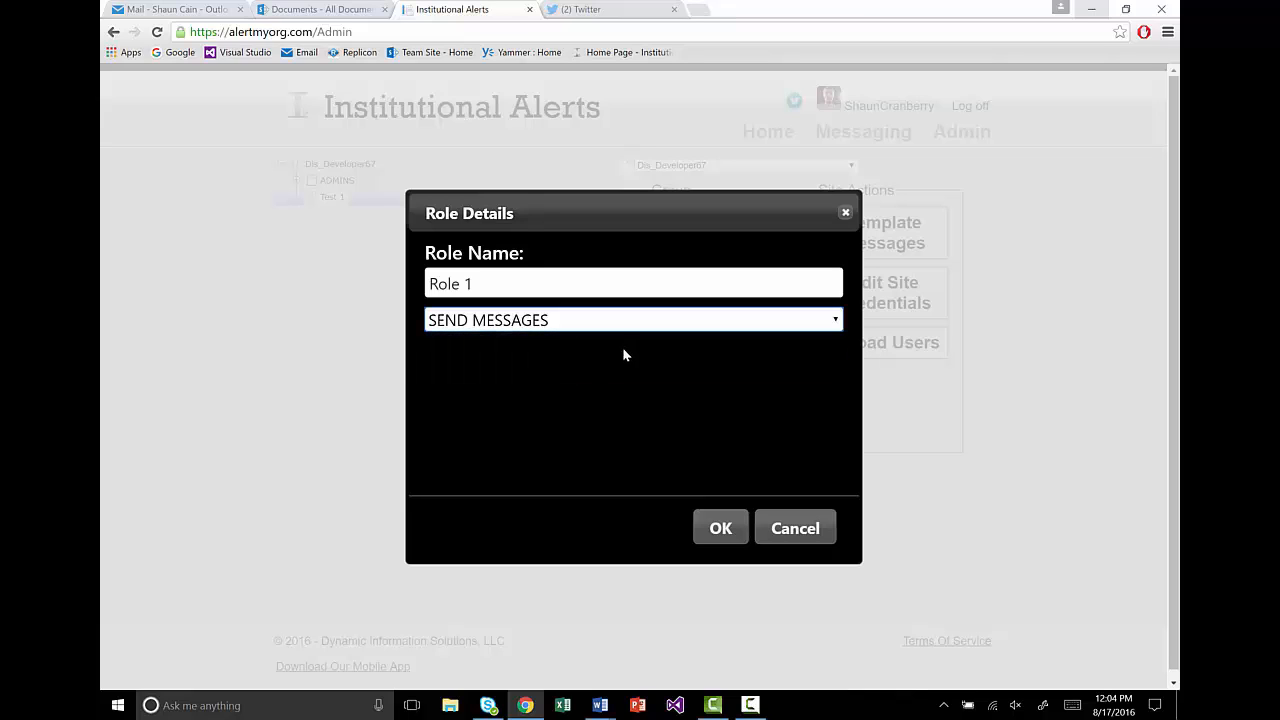
left_click(722, 530)
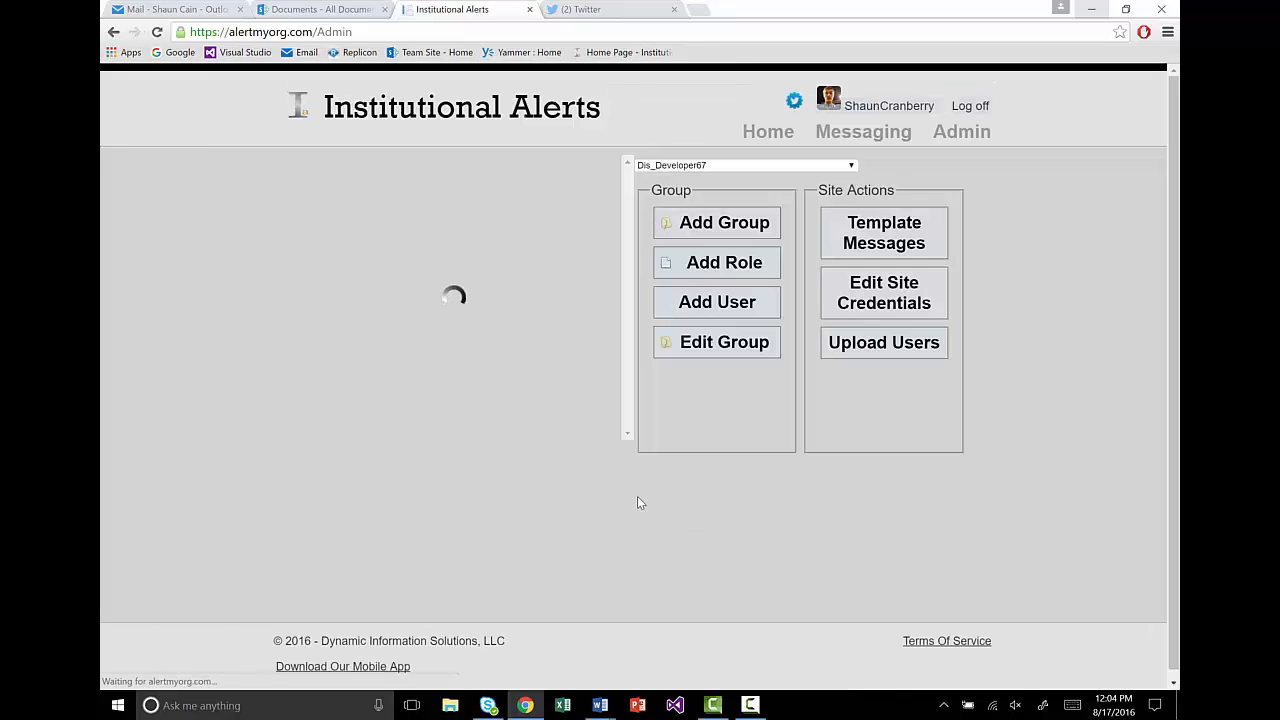
left_click(345, 213)
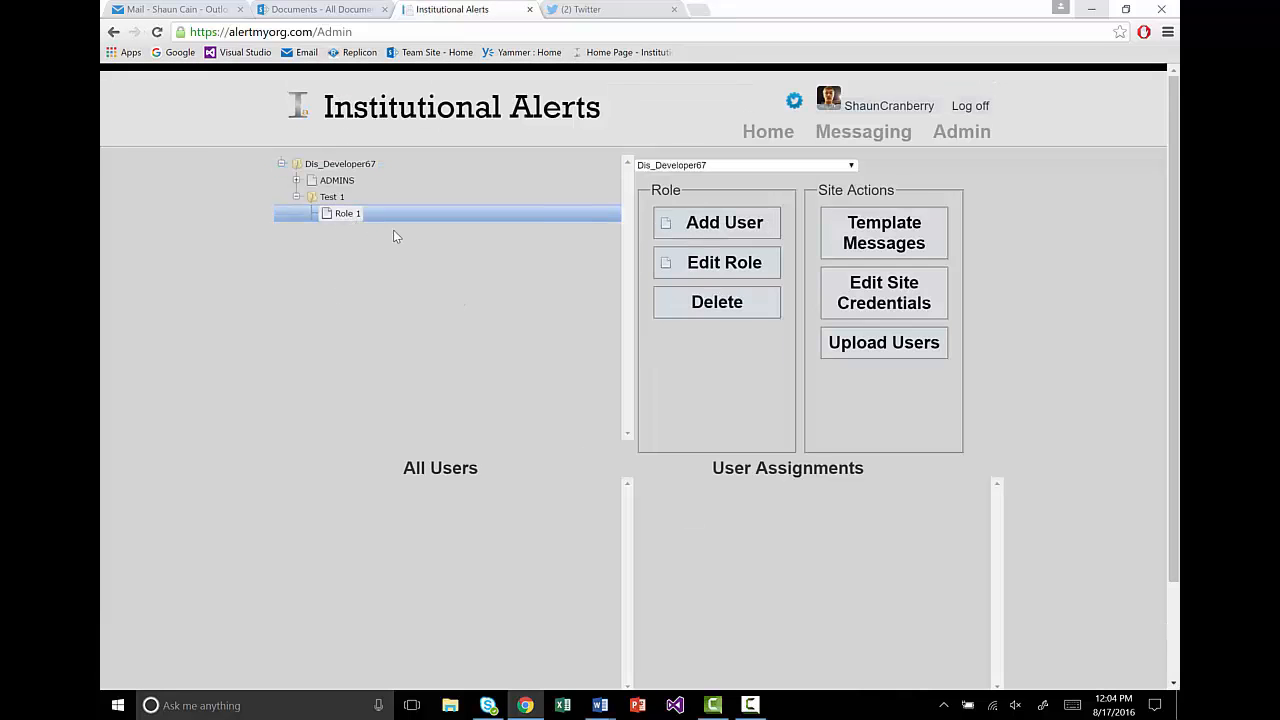
Step: Add a user to Role 1 with their name and Twitter handle, keeping twitter
left_click(722, 232)
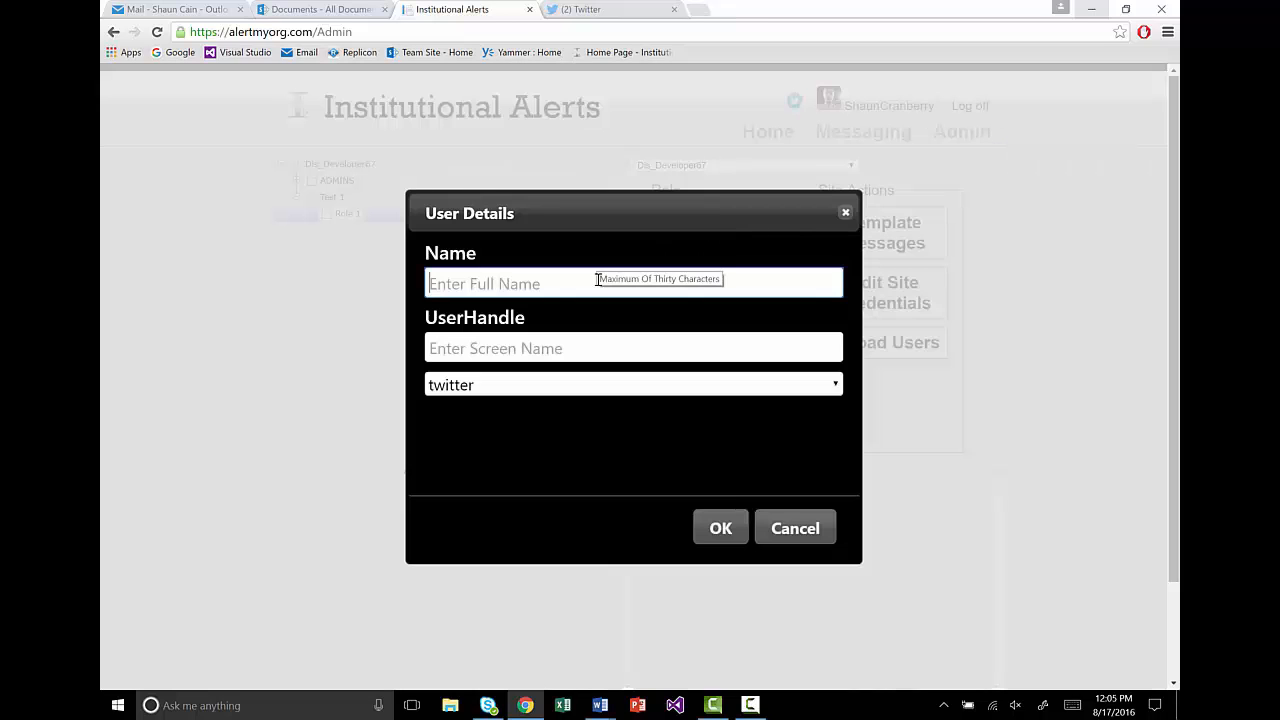
type("Tyler")
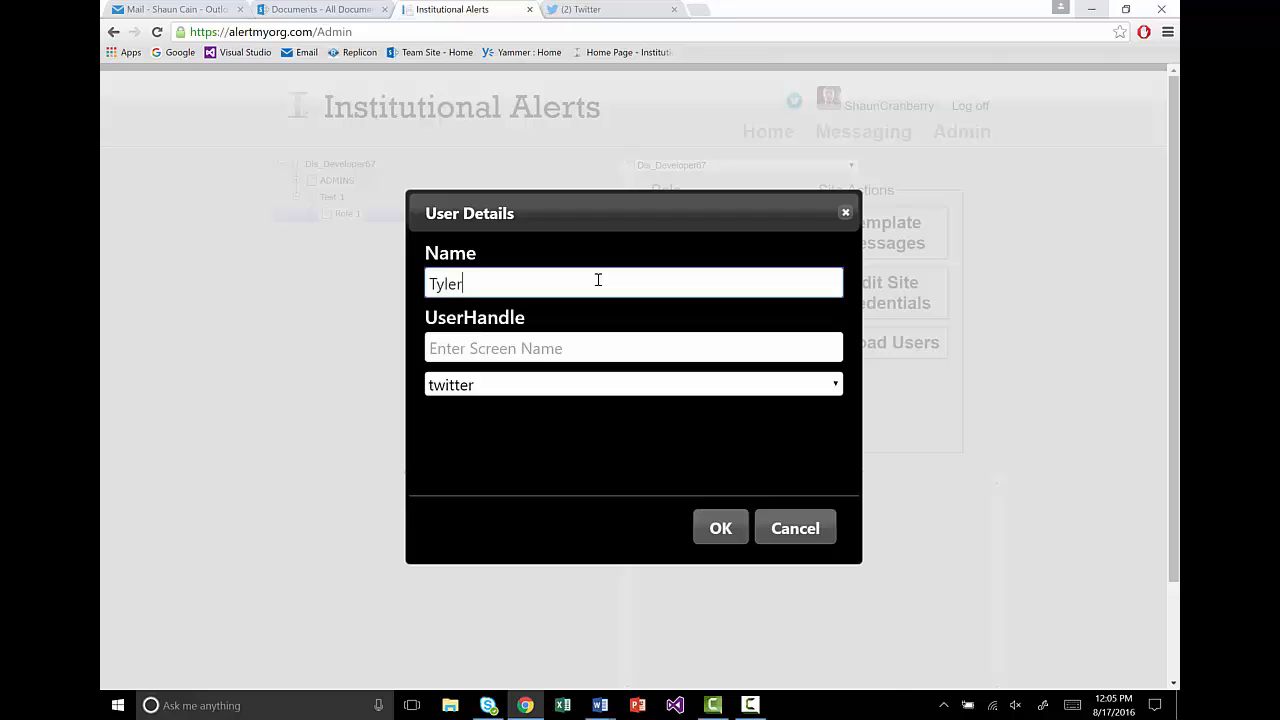
left_click(564, 349)
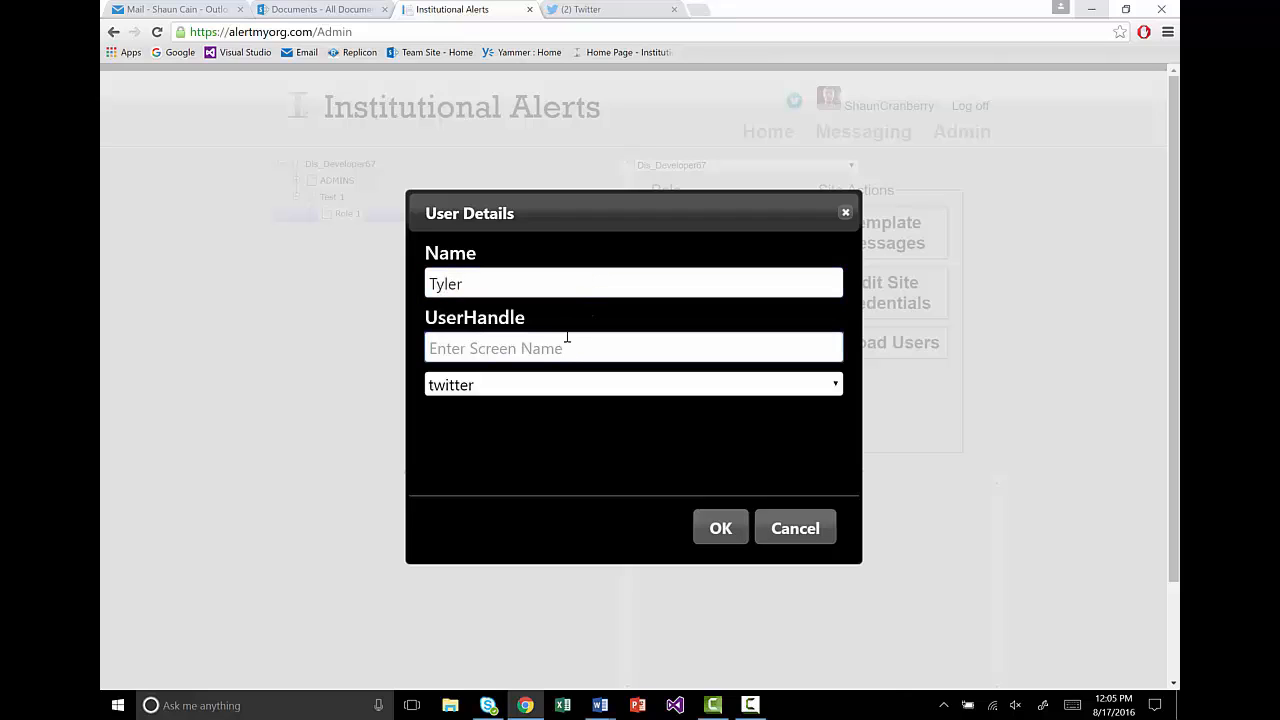
type("TylersHandl")
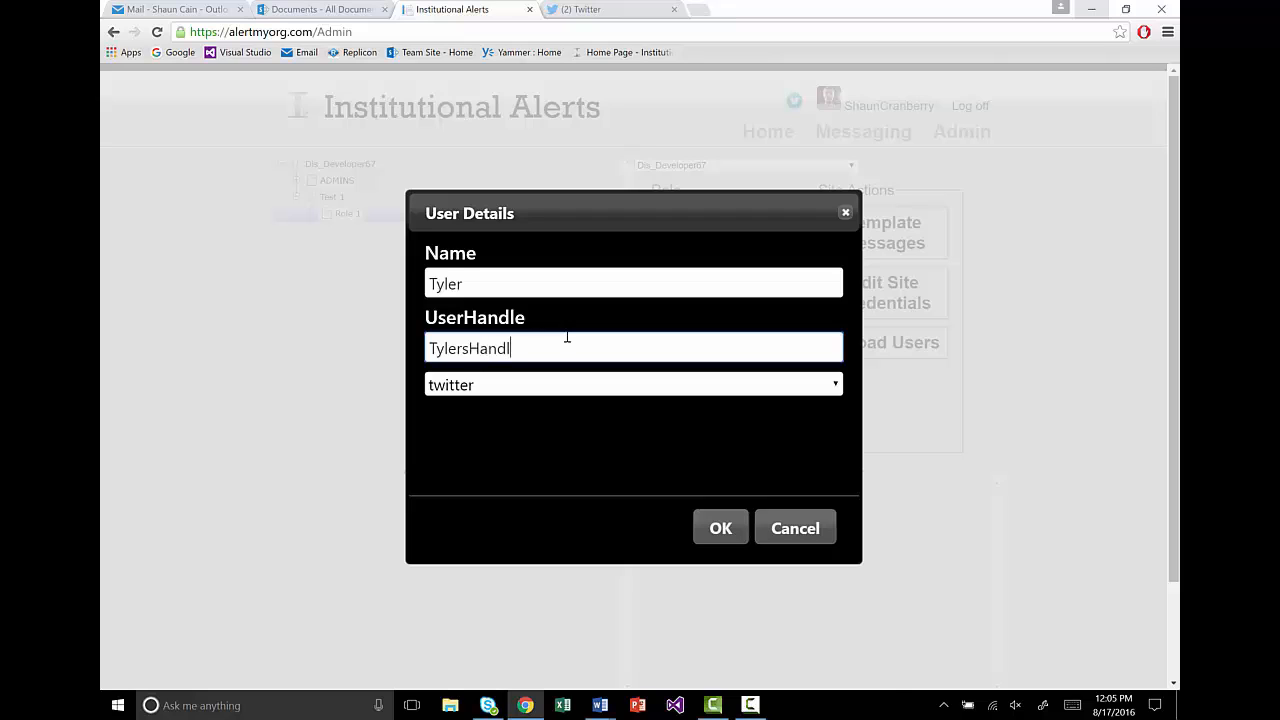
type("e")
left_click_drag(546, 351, 431, 348)
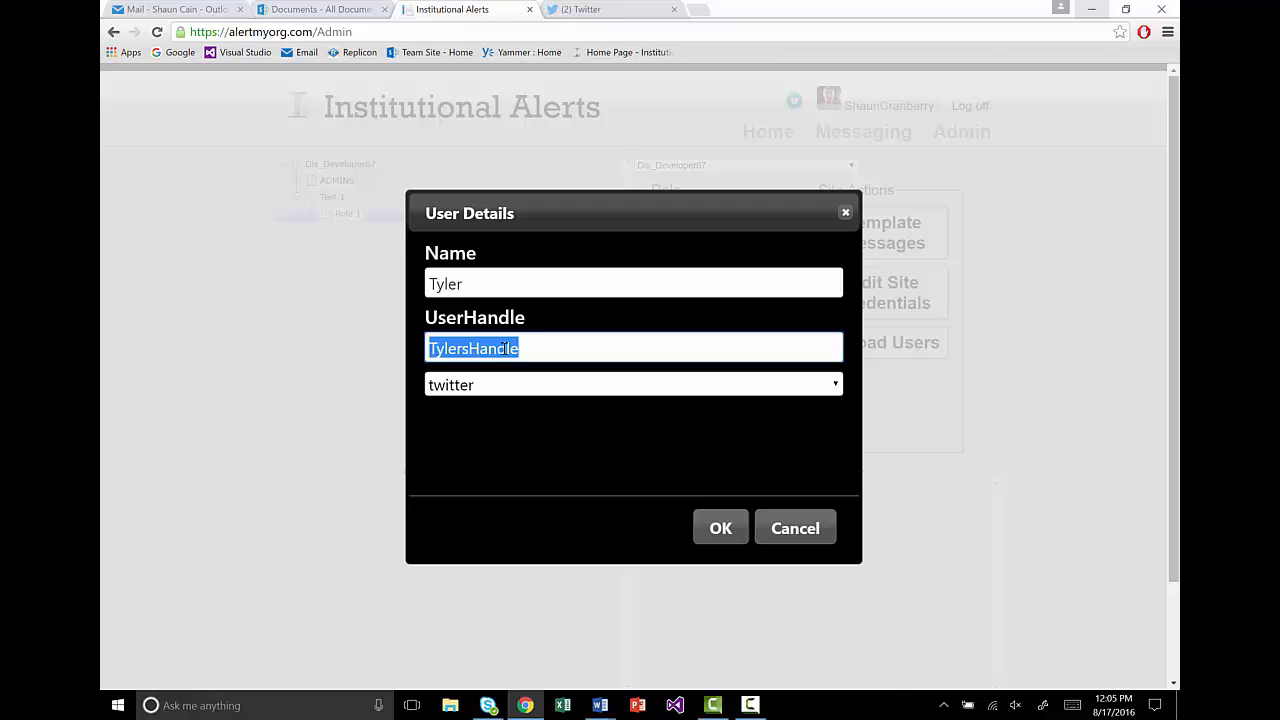
left_click(549, 351)
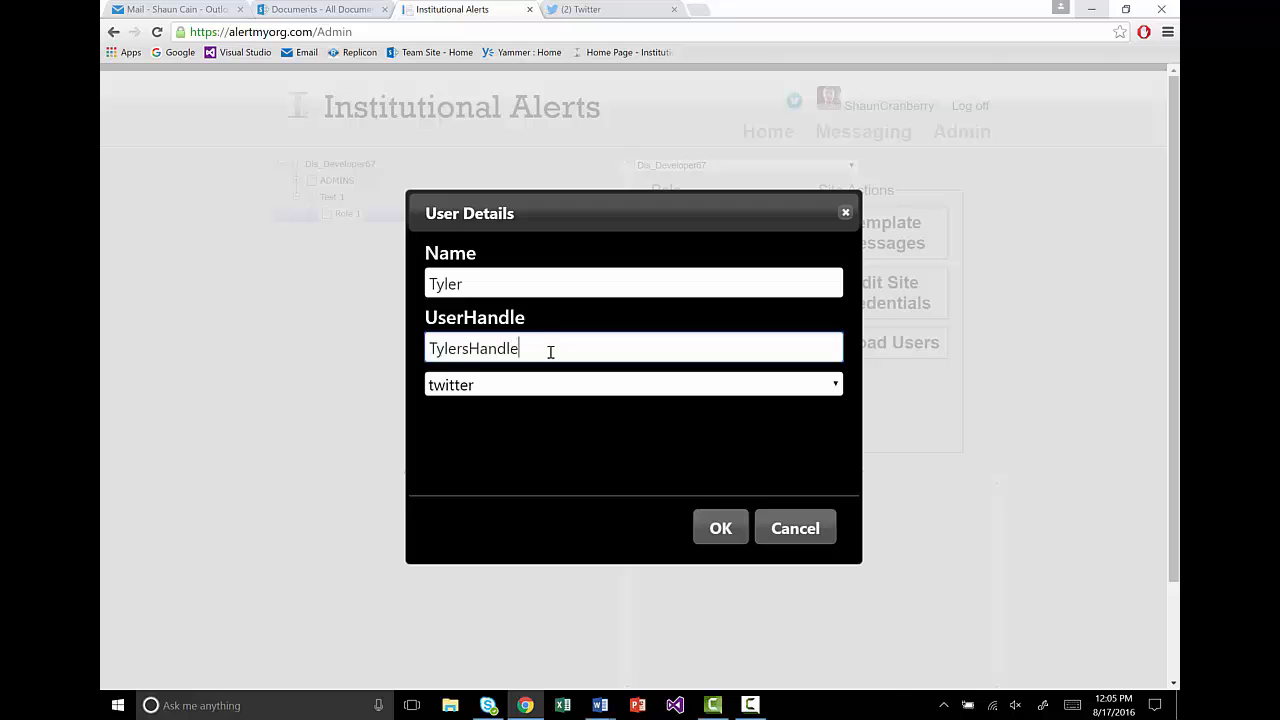
left_click(718, 530)
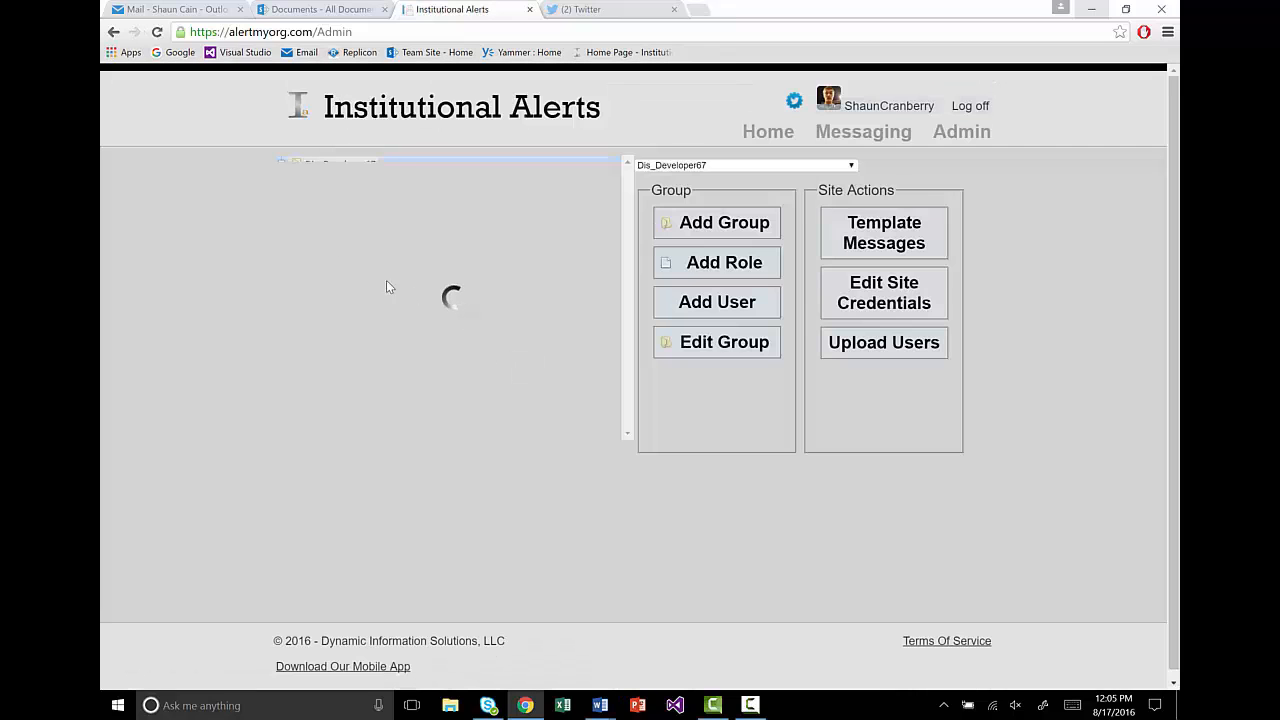
Step: Expand Role 1 to confirm the new user under its User Assignments
left_click(334, 215)
left_click(311, 214)
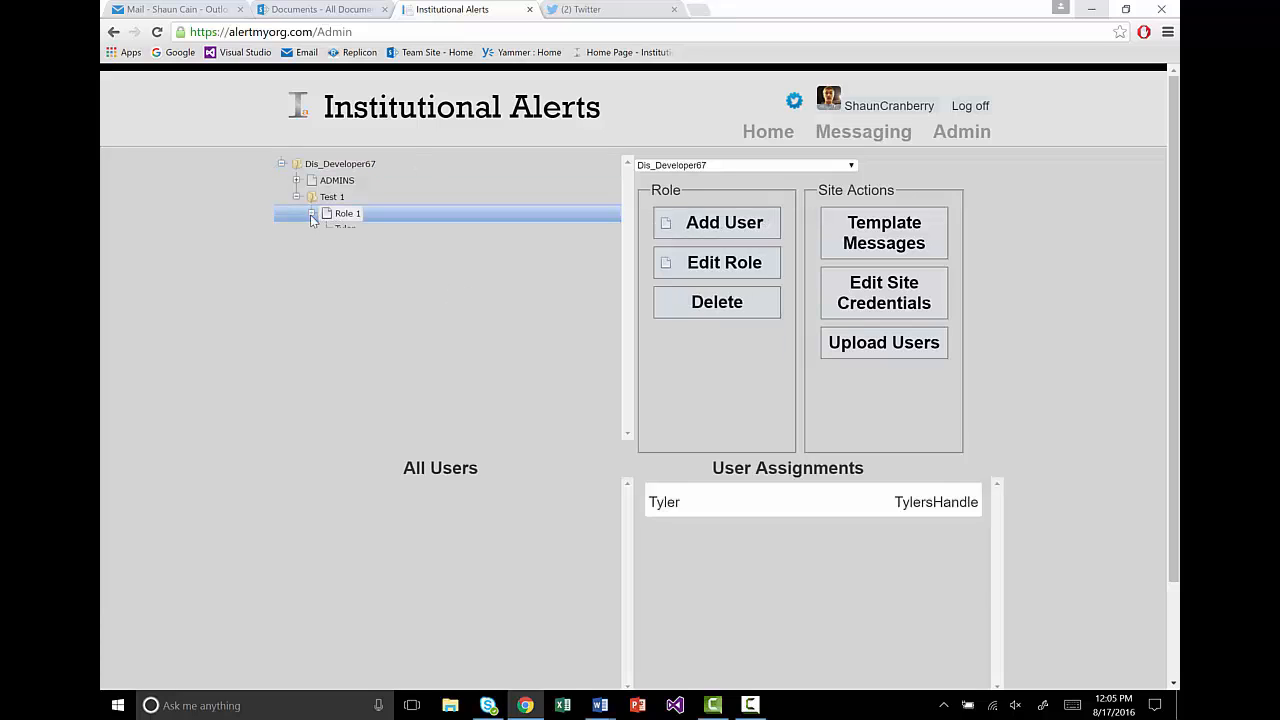
left_click(336, 229)
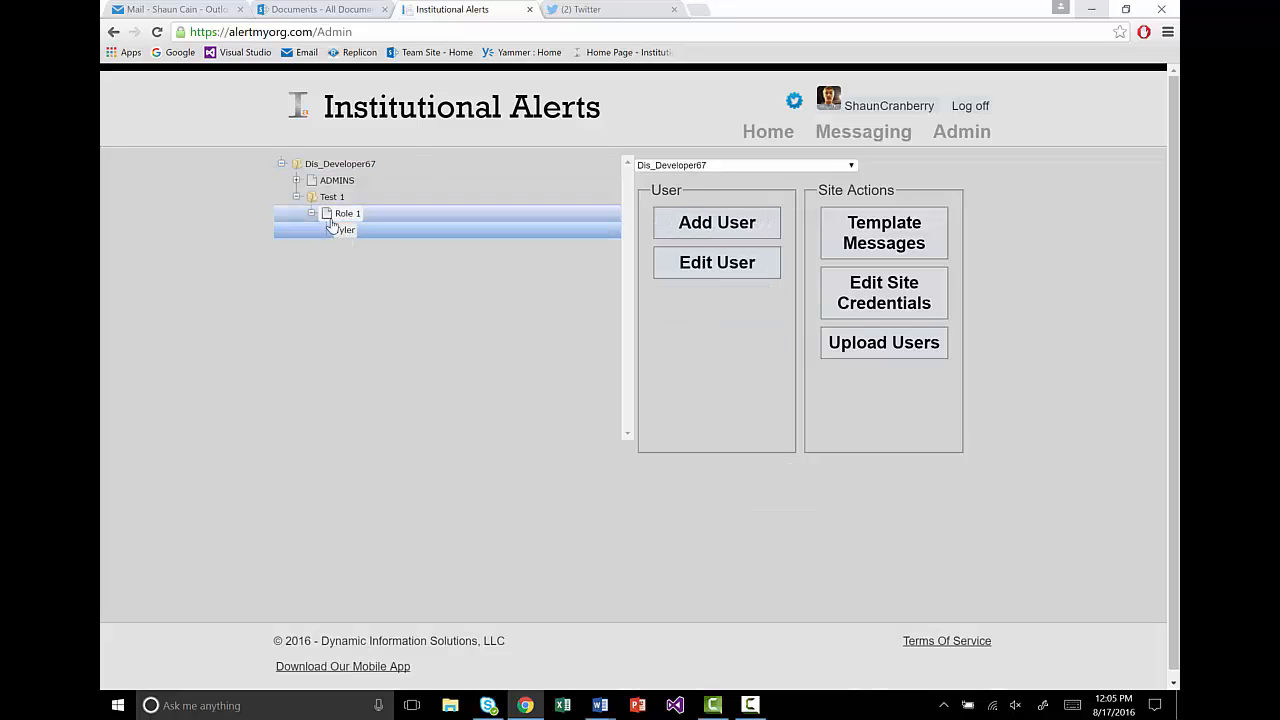
left_click(330, 219)
left_click_drag(751, 505, 801, 517)
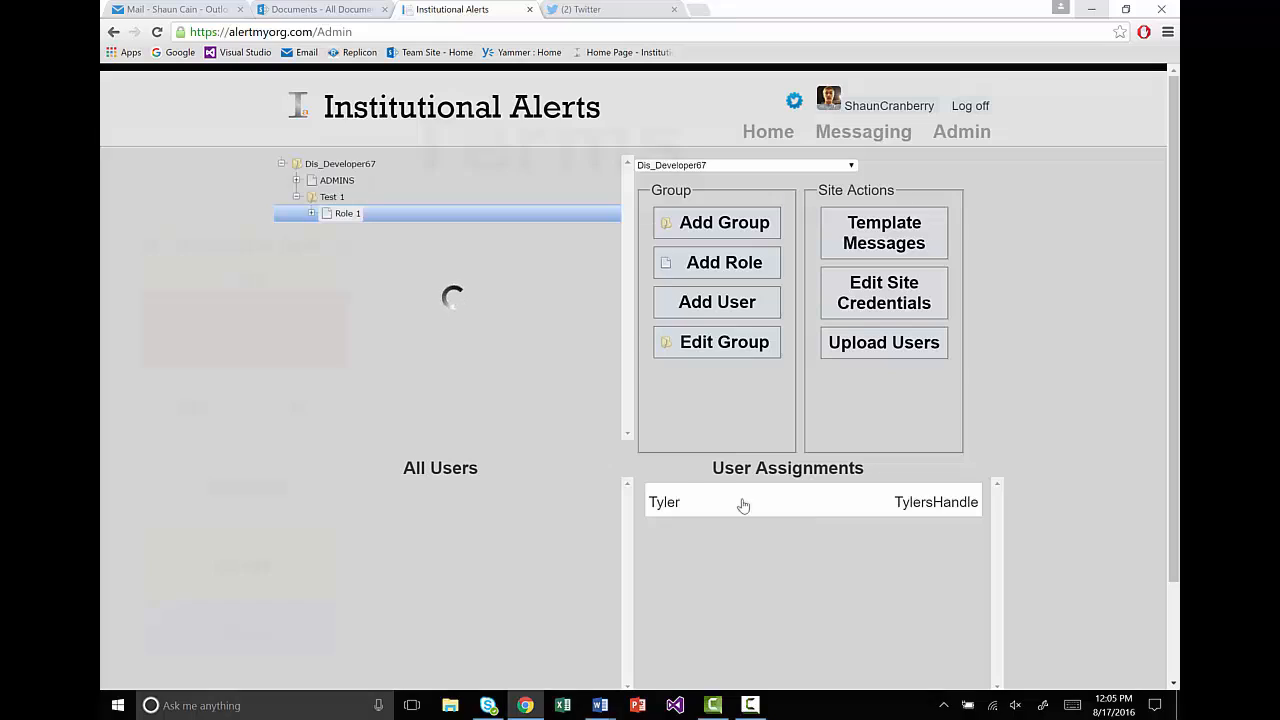